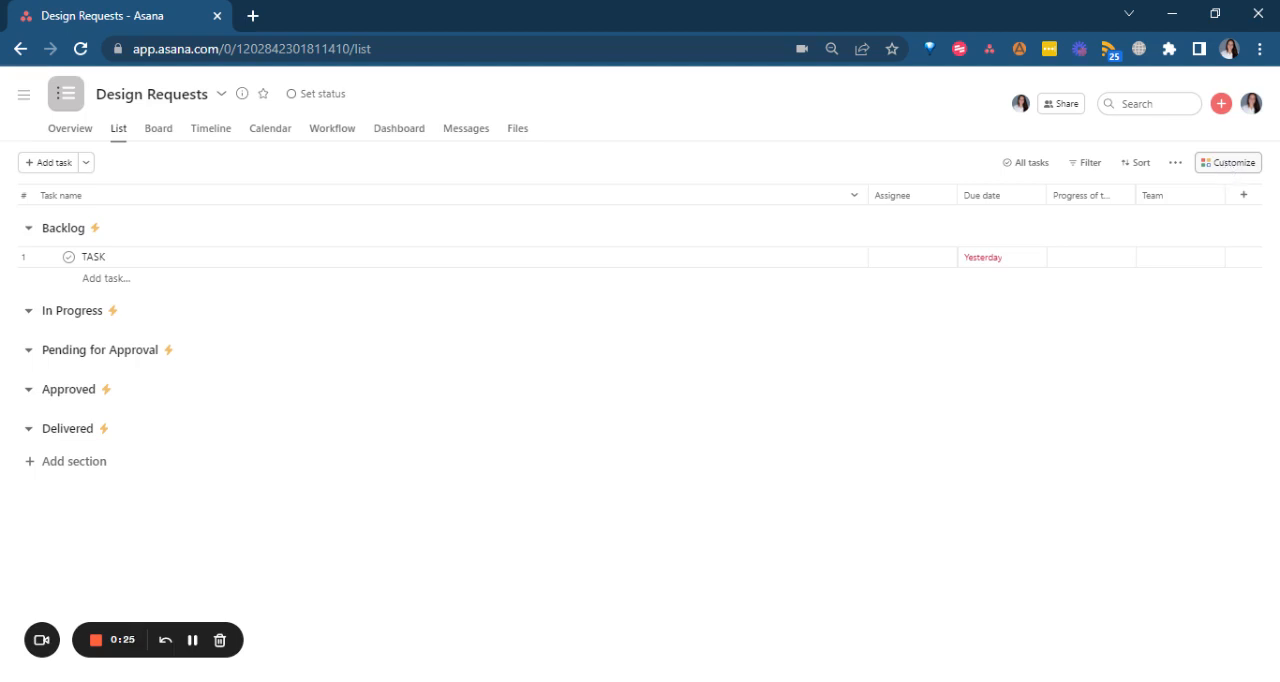
Review the Design Requests project's full list of fields and its automation rules in the customization settings.
{"action": "left_click", "coordinate": [1227, 166]}
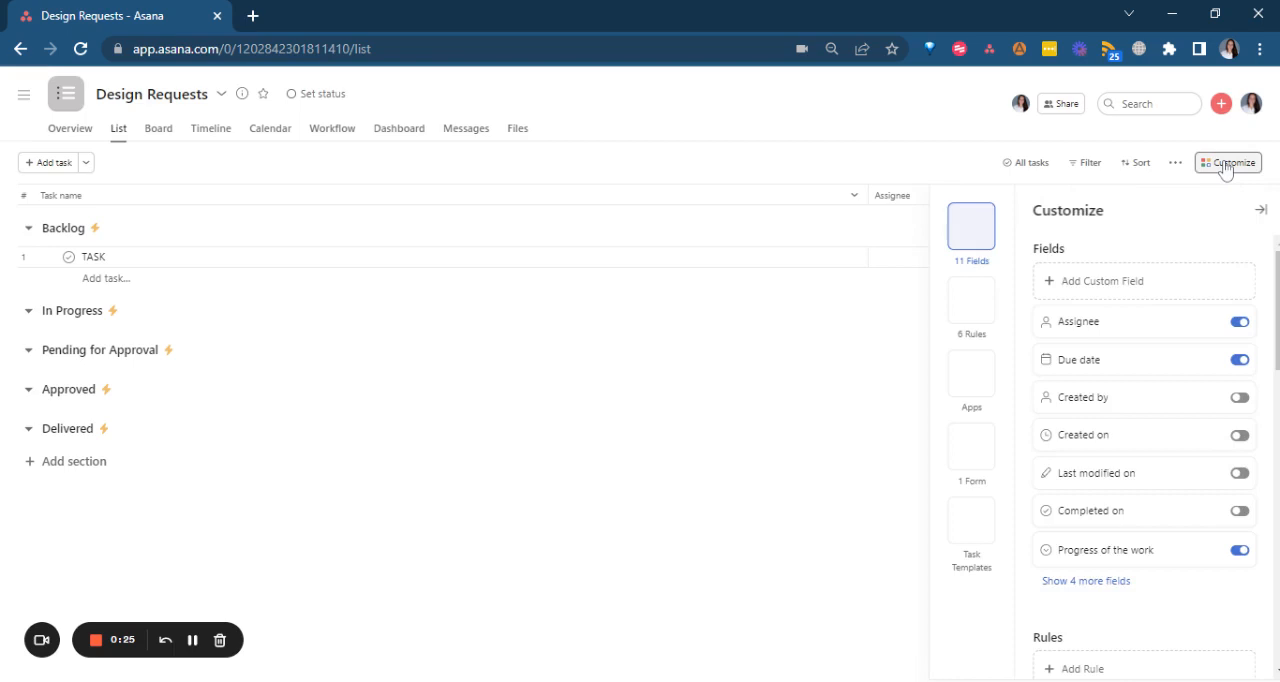
{"action": "left_click", "coordinate": [1086, 586]}
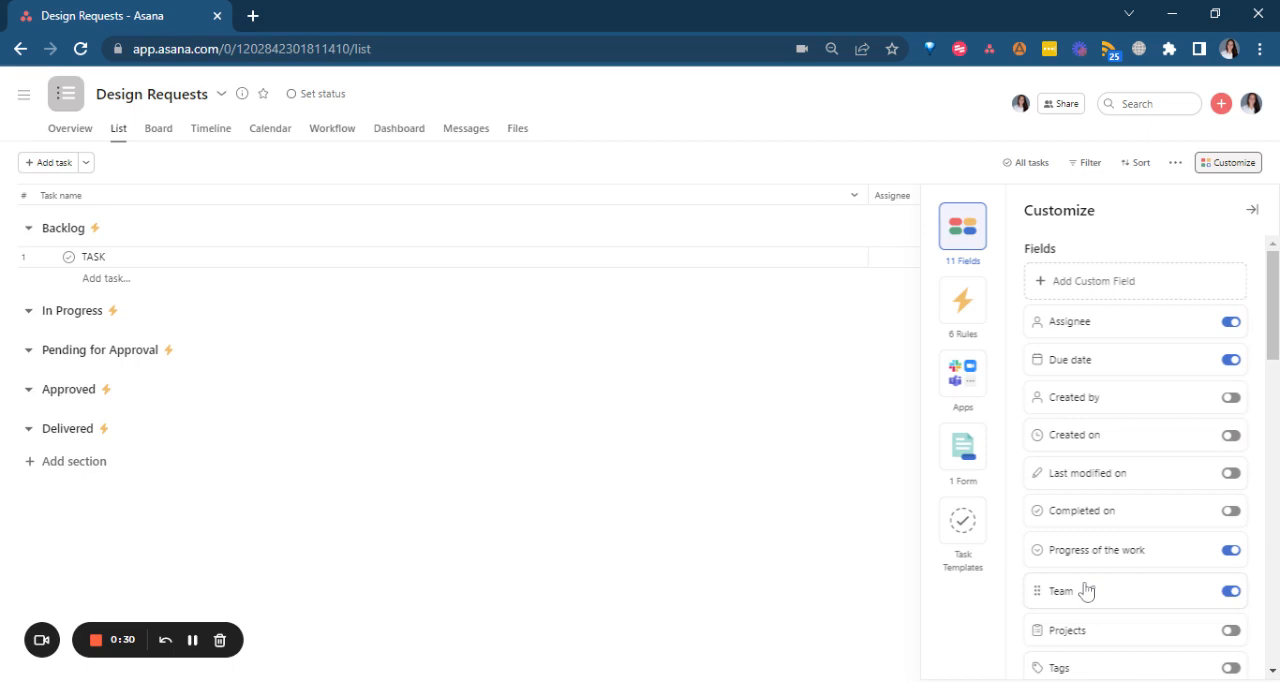
{"action": "scroll", "coordinate": [1087, 483], "scroll_direction": "down", "scroll_amount": 5}
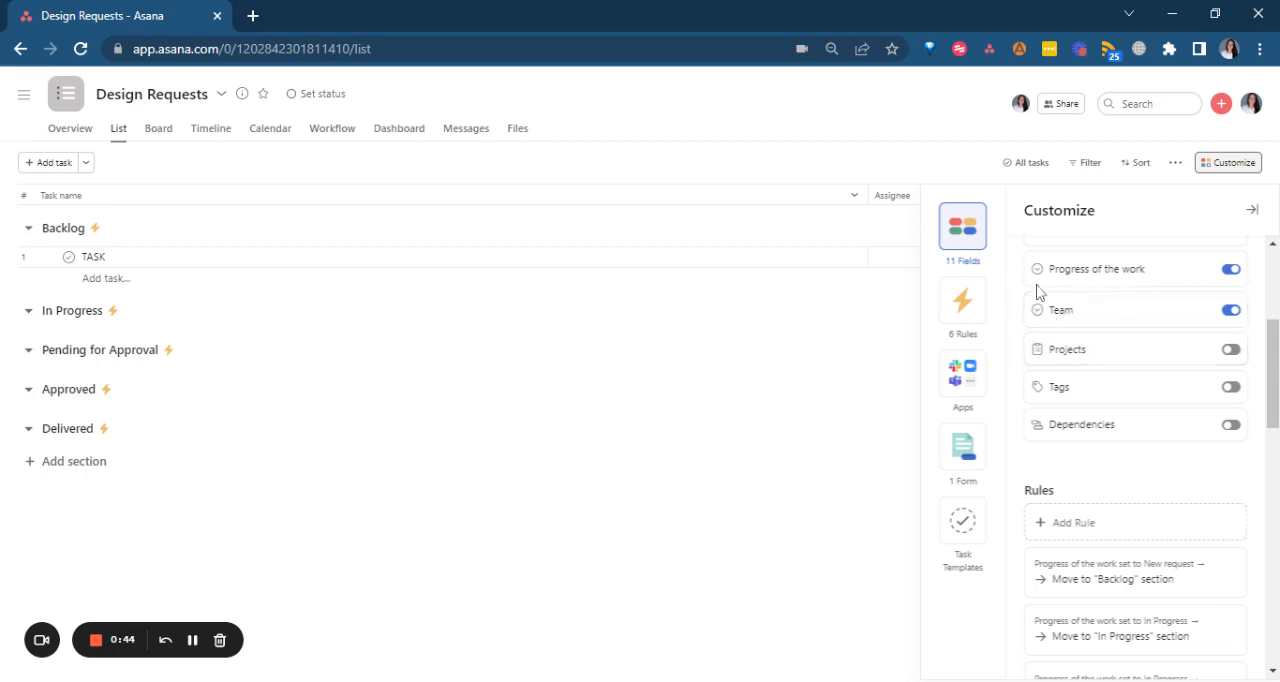
{"action": "left_click", "coordinate": [978, 302]}
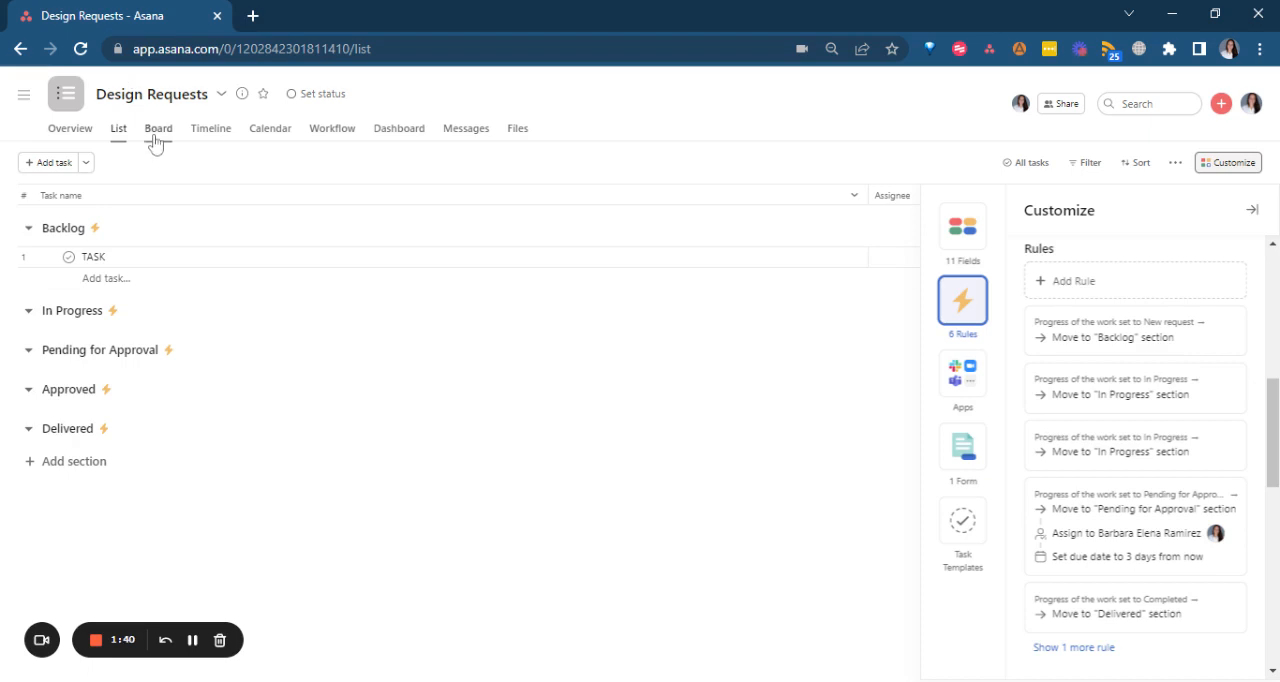
{"action": "left_click", "coordinate": [1256, 211]}
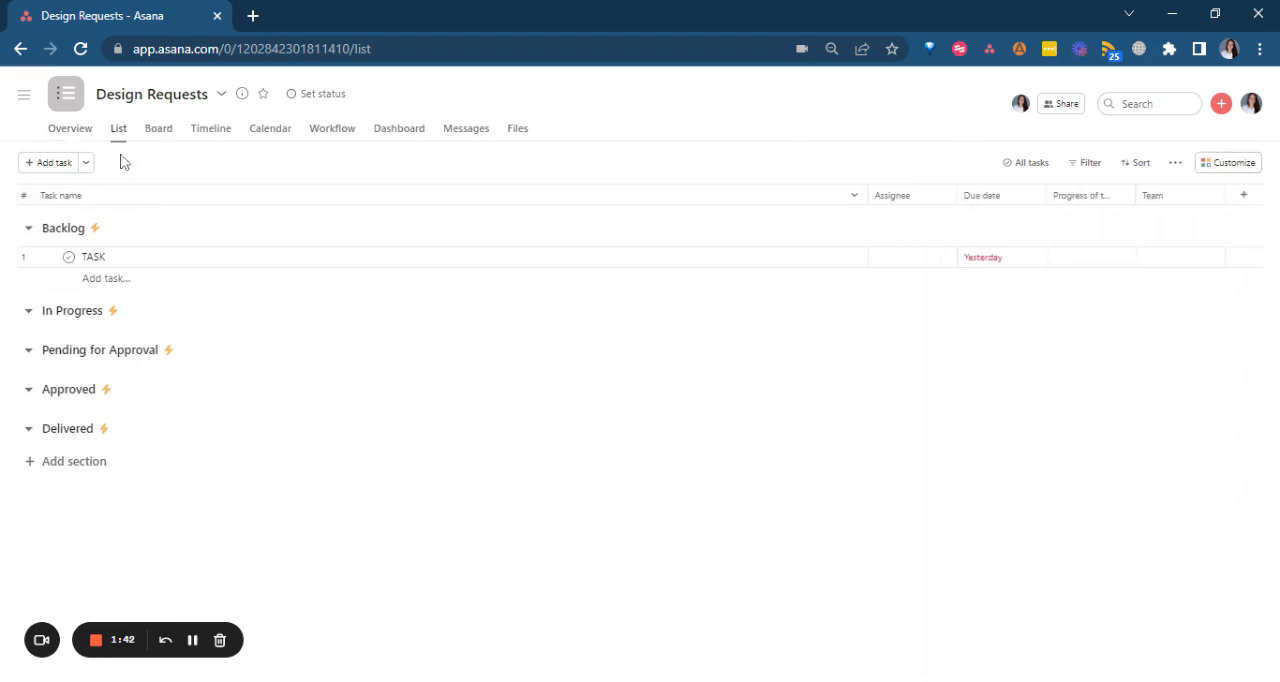
Switch the project to the Board view and save that layout as the default.
{"action": "left_click", "coordinate": [159, 138]}
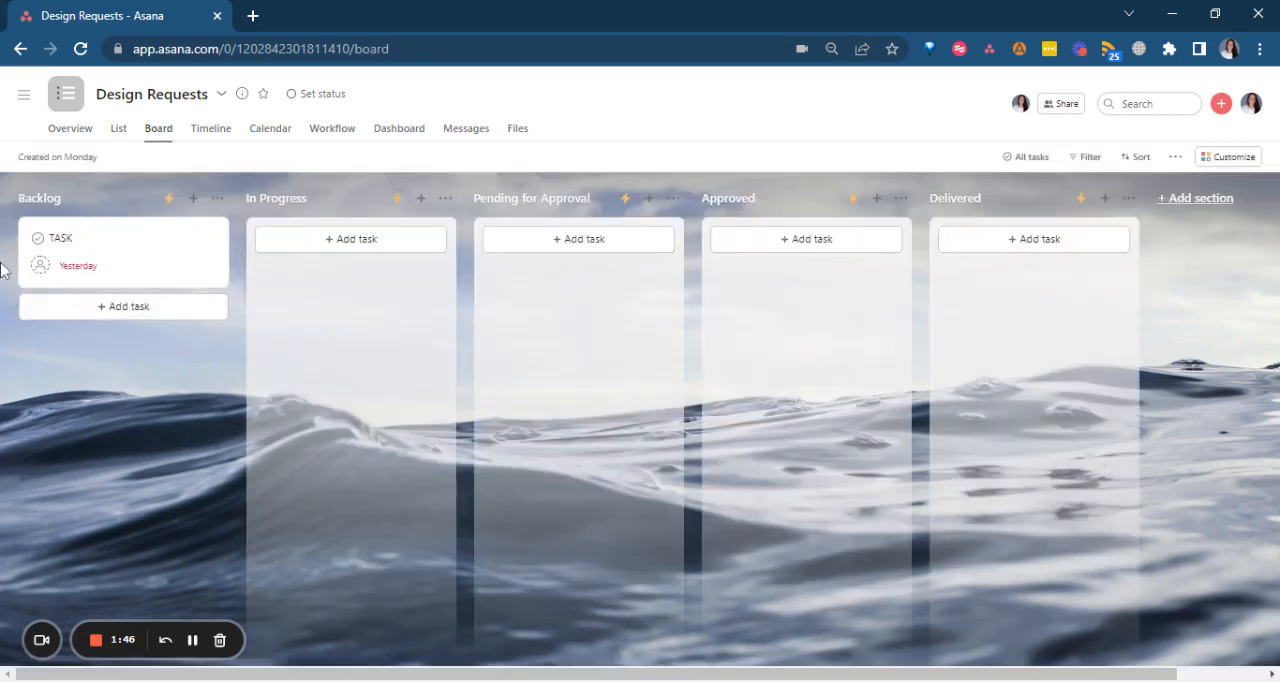
{"action": "left_click", "coordinate": [1175, 157]}
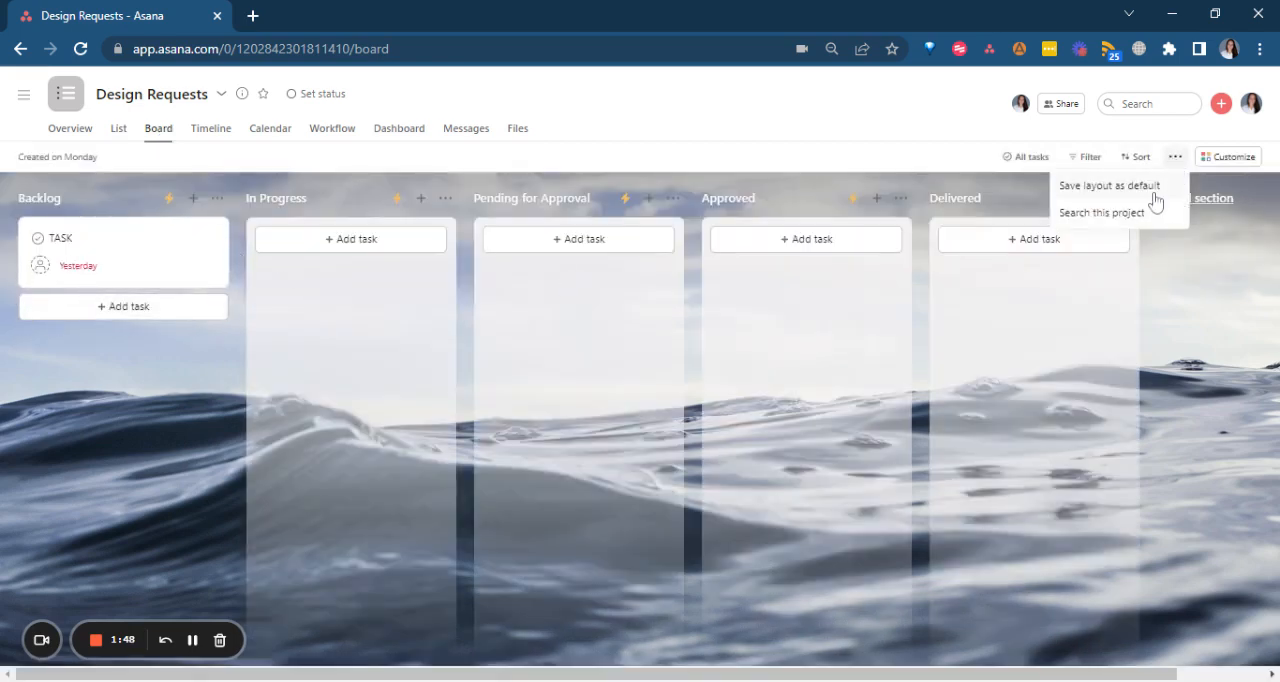
{"action": "left_click", "coordinate": [1155, 190]}
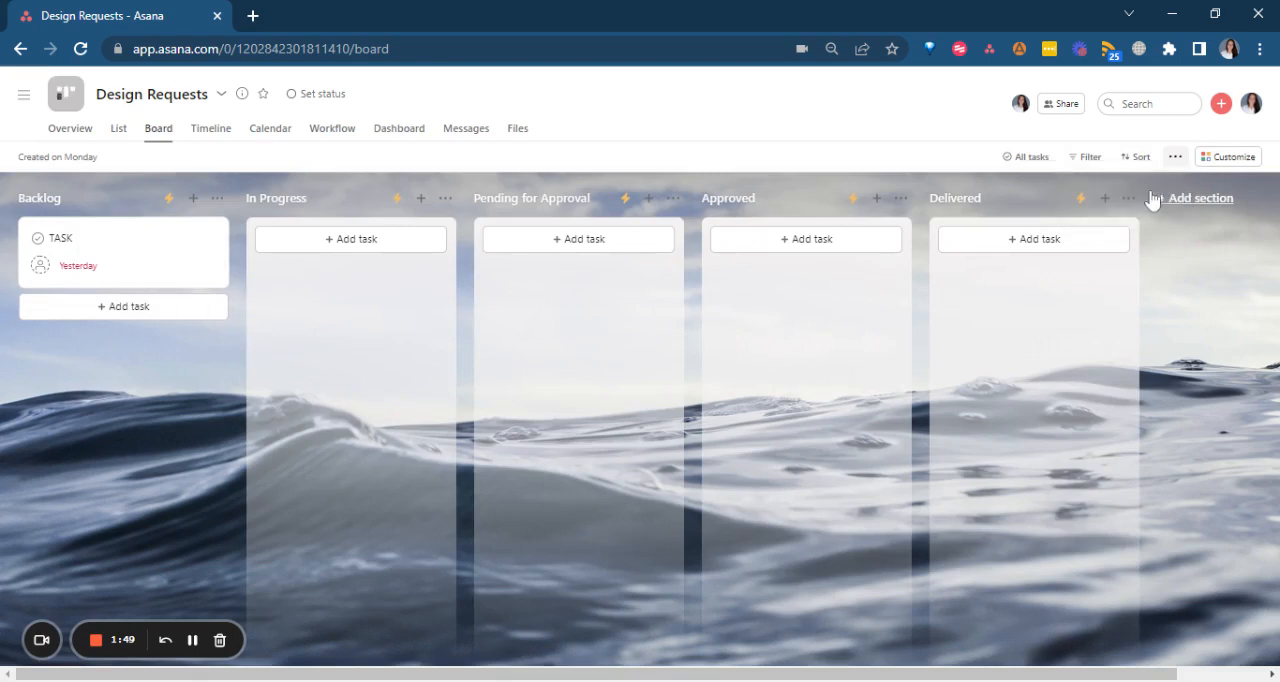
Look over the project's Timeline and Calendar views, and examine its automation rules from the List view.
{"action": "left_click", "coordinate": [200, 143]}
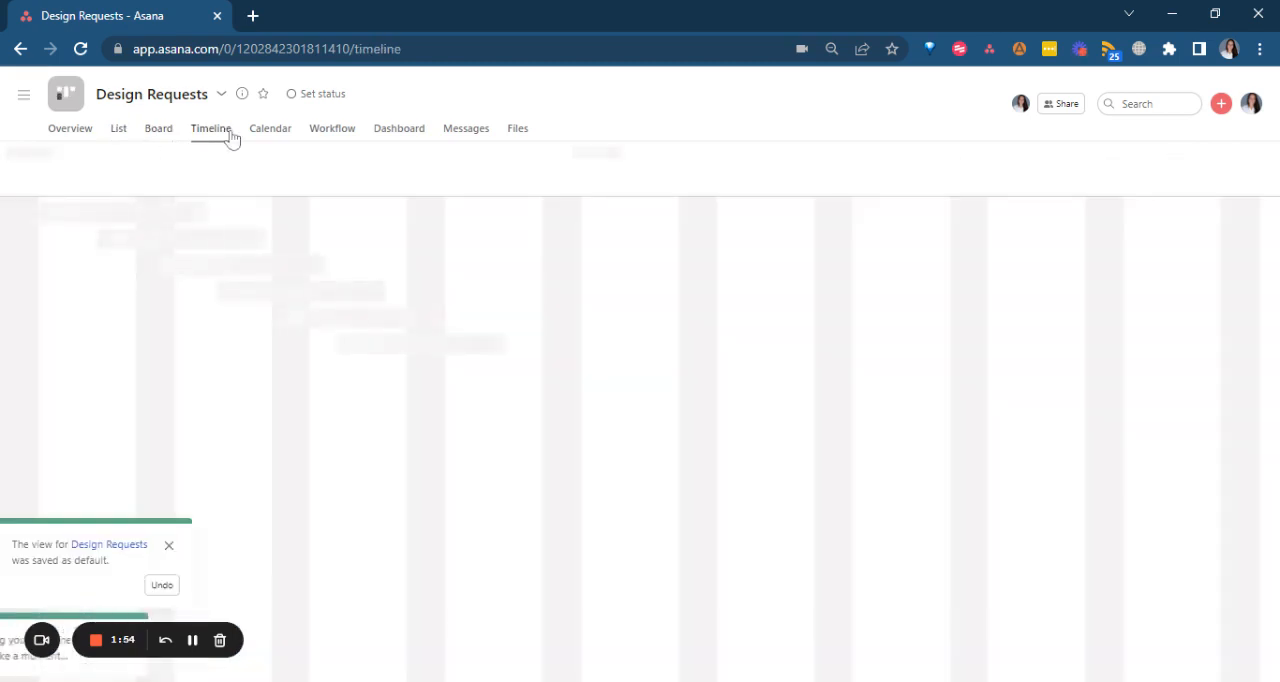
{"action": "left_click", "coordinate": [284, 135]}
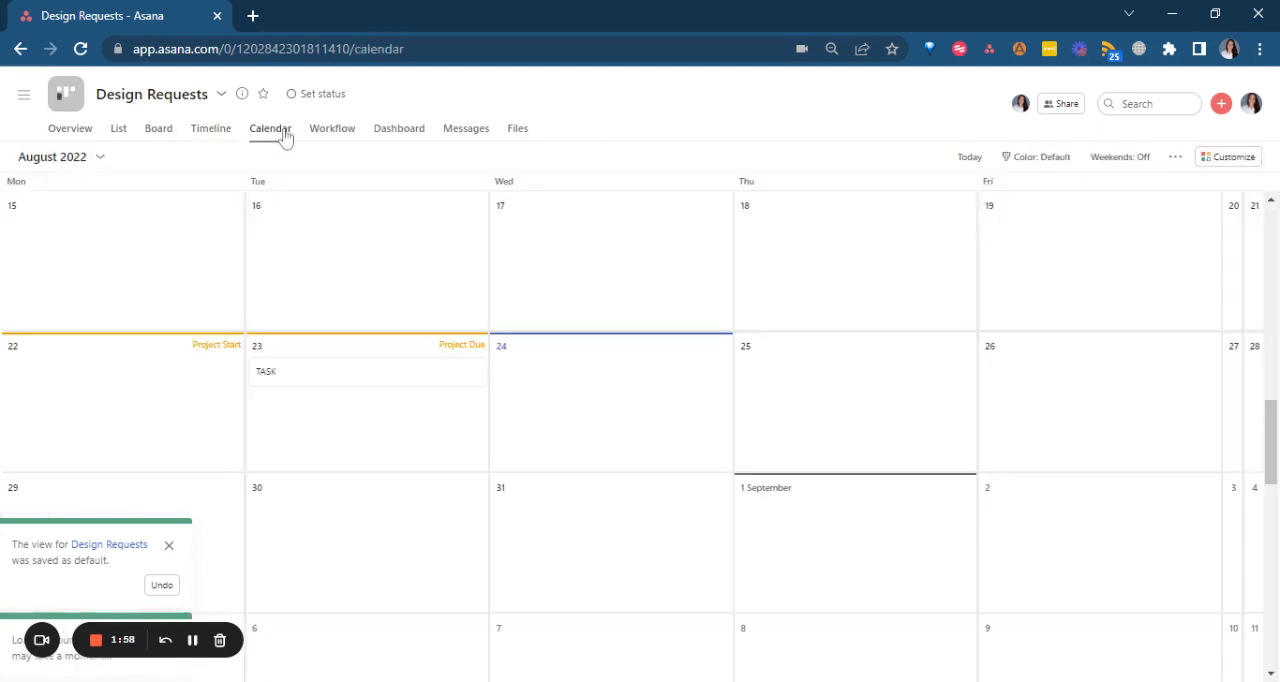
{"action": "left_click", "coordinate": [201, 133]}
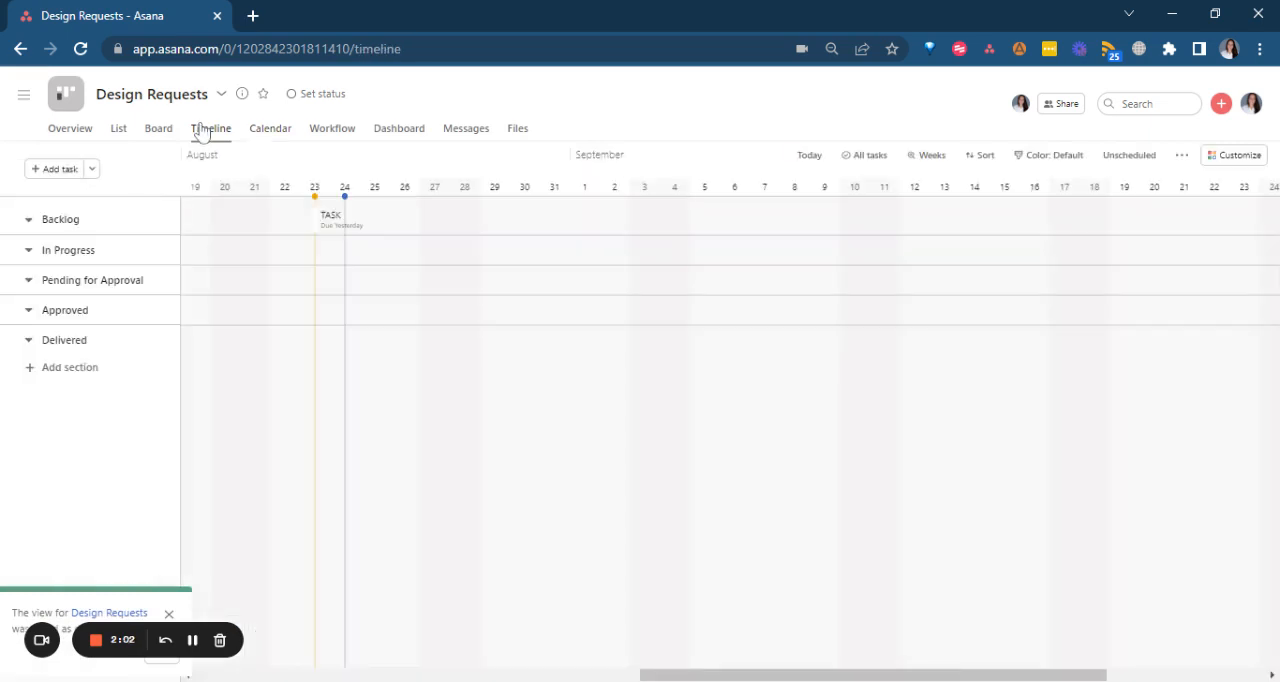
{"action": "left_click", "coordinate": [120, 131]}
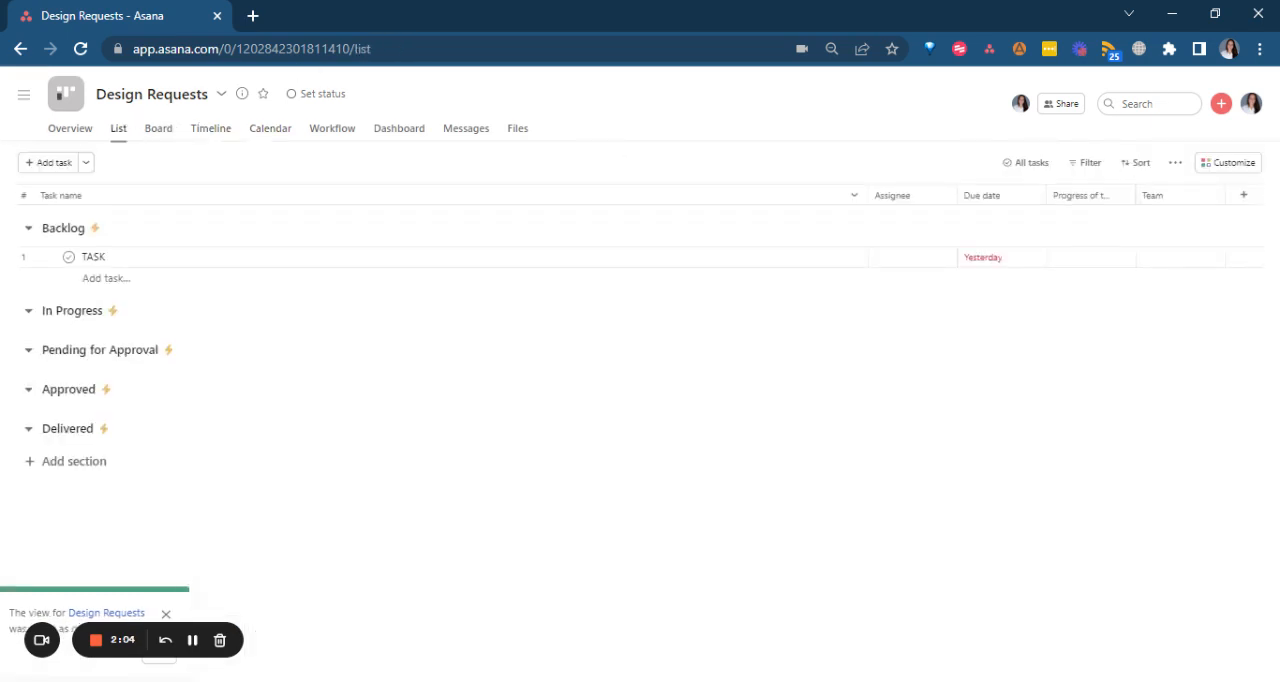
{"action": "left_click", "coordinate": [1225, 165]}
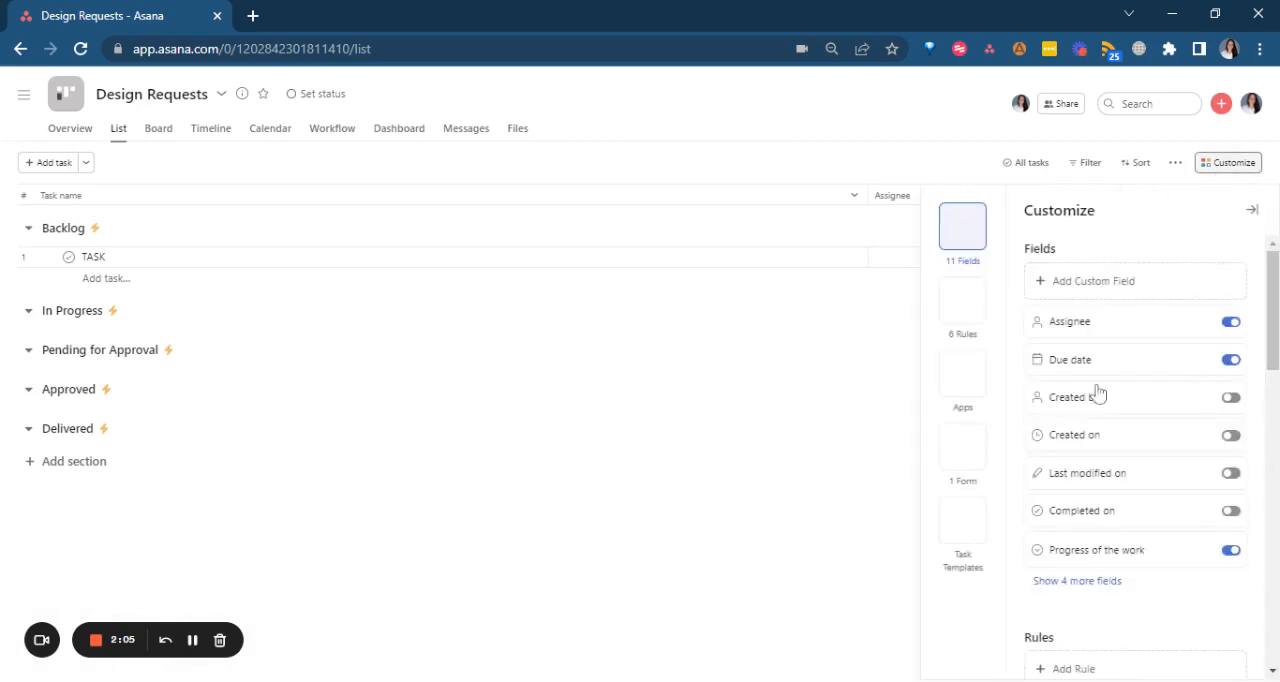
{"action": "scroll", "coordinate": [1036, 434], "scroll_direction": "down", "scroll_amount": 4}
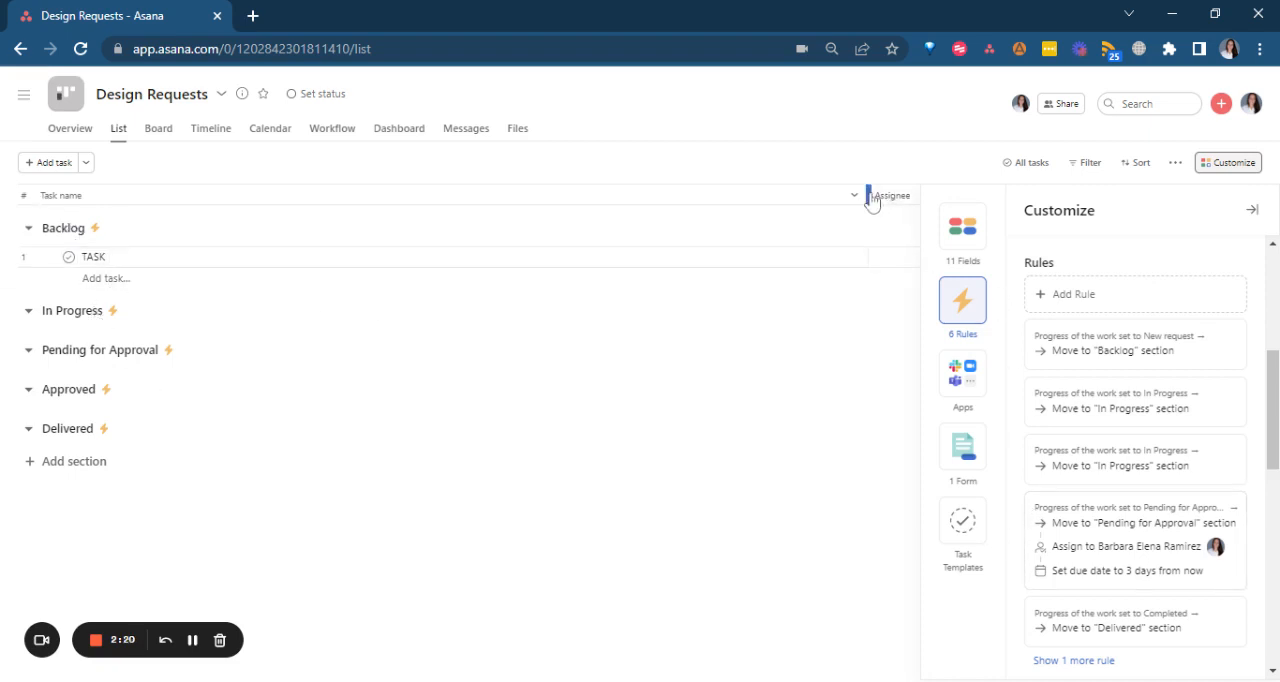
Narrow the Task name column and widen the Progress of the work column until its full heading fits.
{"action": "left_click_drag", "start_coordinate": [871, 195], "coordinate": [330, 210]}
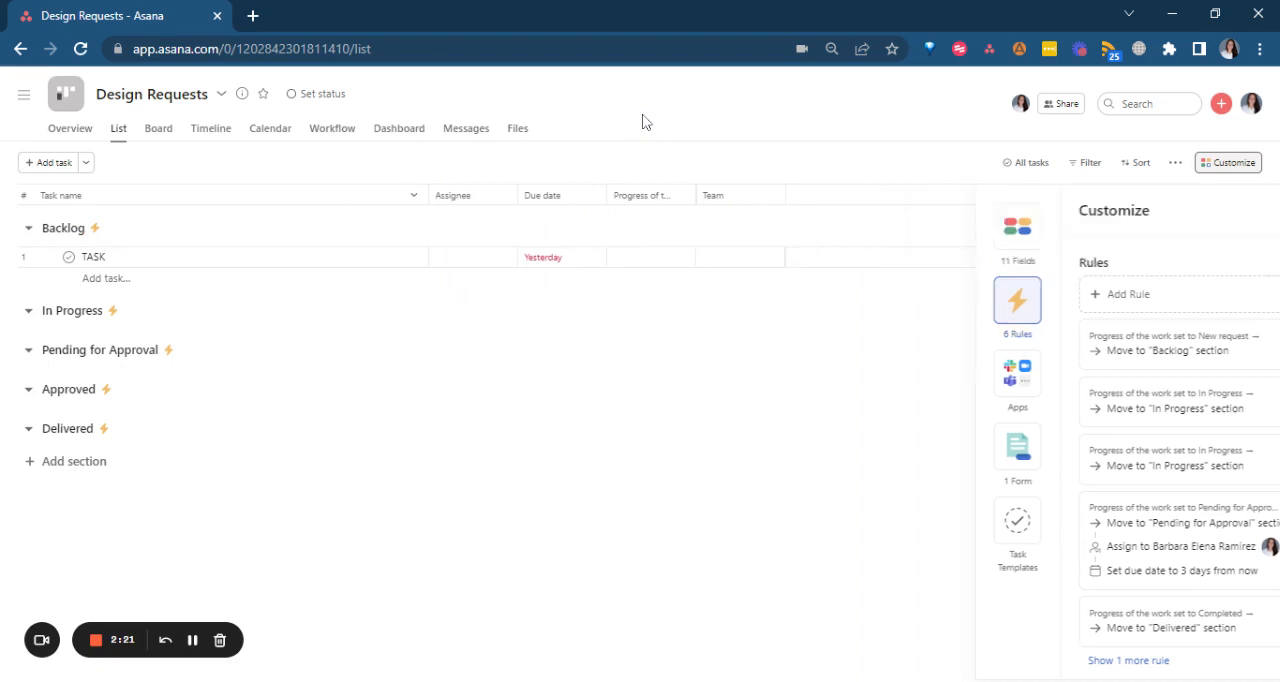
{"action": "left_click", "coordinate": [660, 260]}
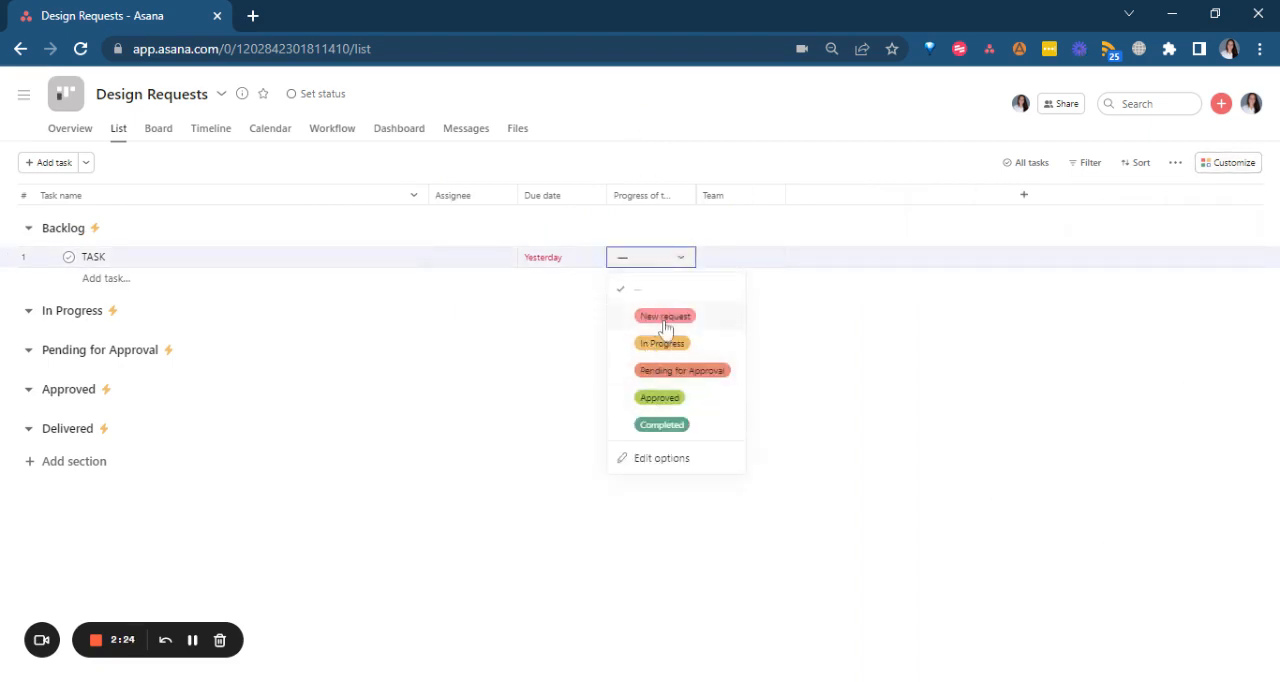
{"action": "left_click", "coordinate": [713, 201]}
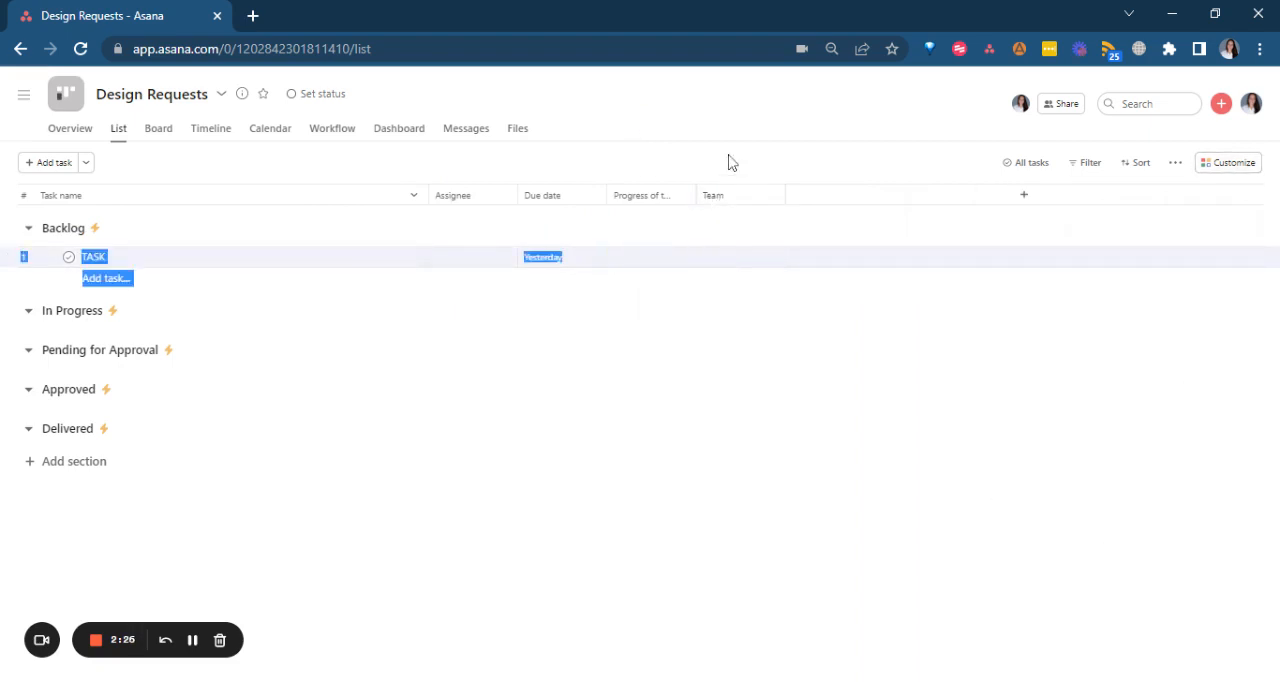
{"action": "left_click_drag", "start_coordinate": [697, 195], "coordinate": [723, 195]}
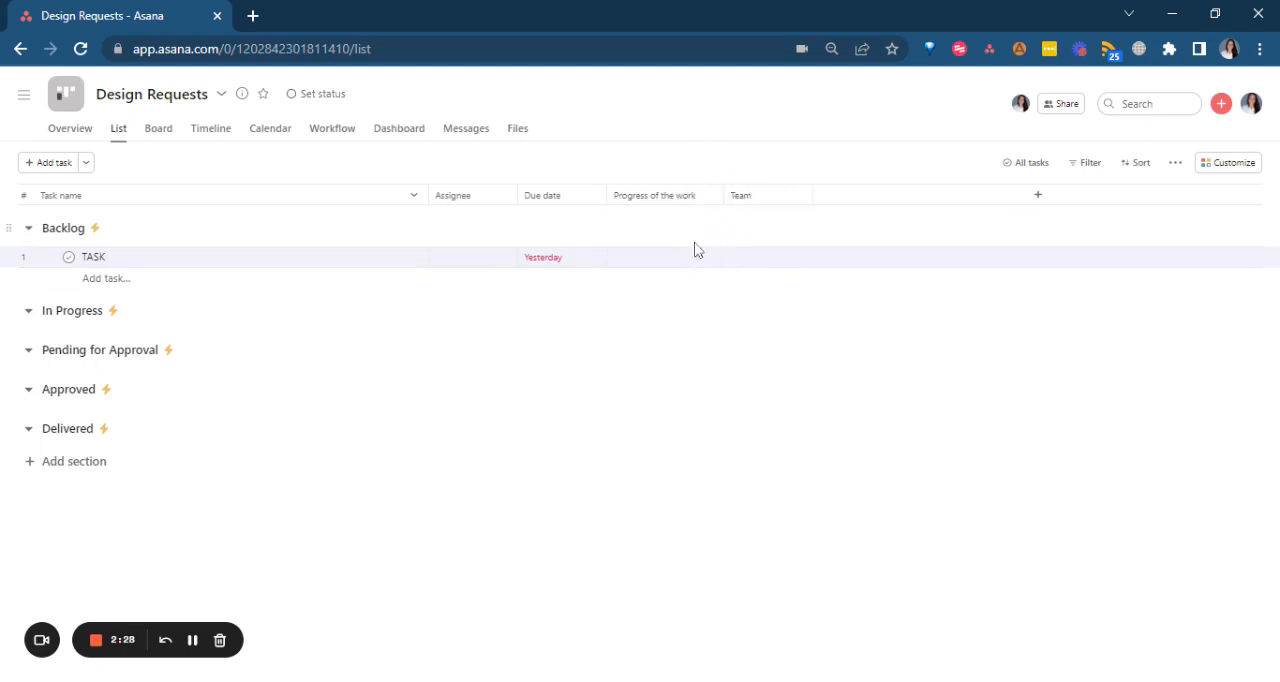
Set the Progress of the work field of TASK to Pending for Approval.
{"action": "left_click", "coordinate": [696, 256]}
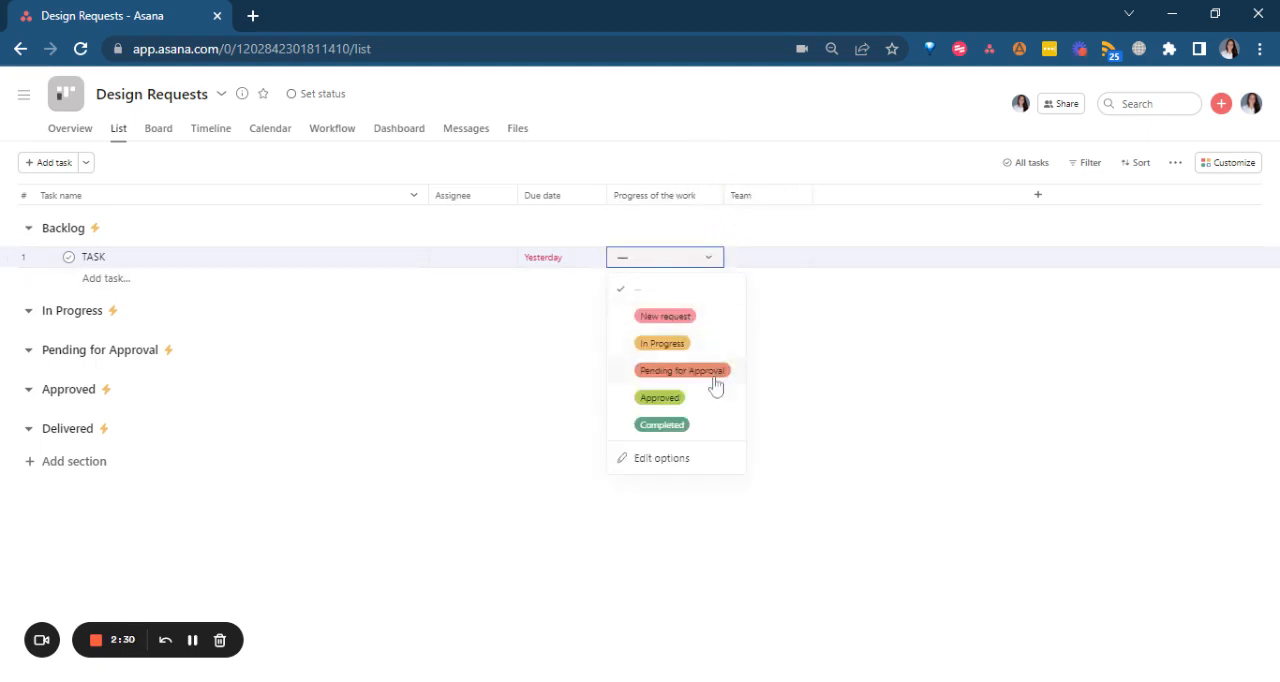
{"action": "left_click", "coordinate": [684, 370]}
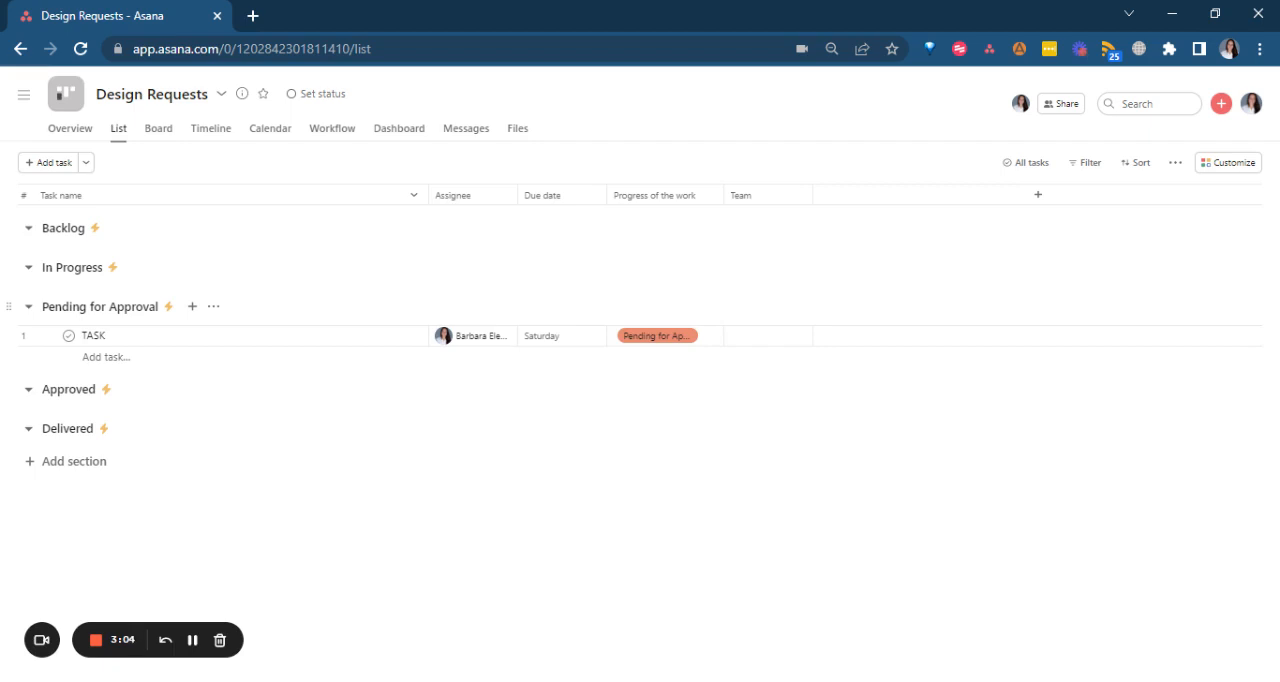
Examine all of the project's rules, including the ones for Pending for Approval, Completed and Approved.
{"action": "left_click", "coordinate": [1250, 166]}
{"action": "scroll", "coordinate": [1052, 424], "scroll_direction": "down", "scroll_amount": 8}
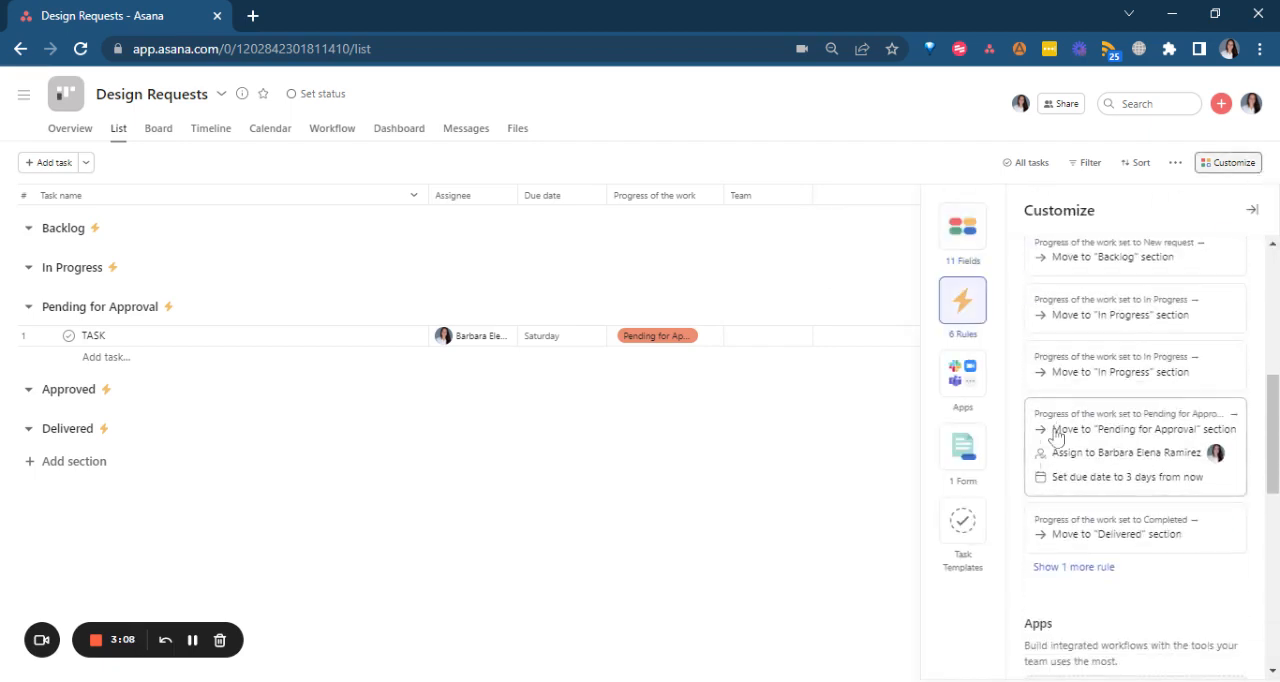
{"action": "left_click", "coordinate": [1074, 380]}
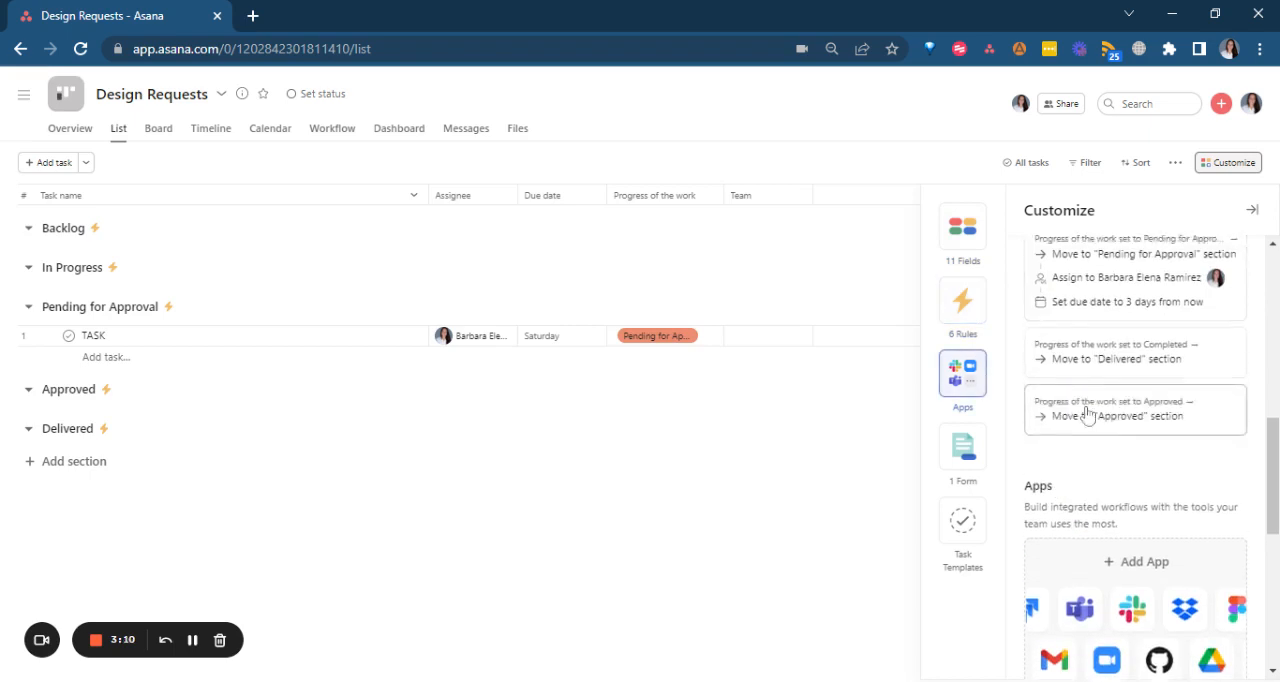
{"action": "scroll", "coordinate": [1100, 380], "scroll_direction": "up", "scroll_amount": 4}
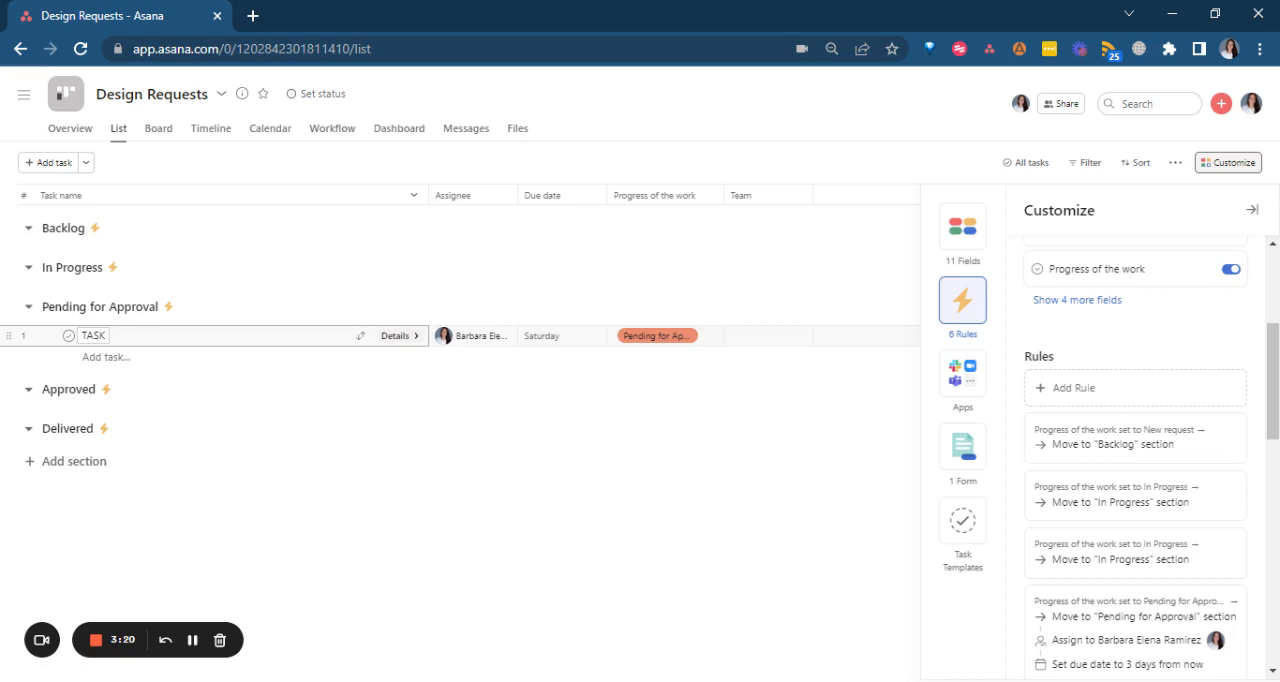
{"action": "left_click", "coordinate": [780, 369]}
Rename the task in the Pending for Approval section to "Design request".
{"action": "double_click", "coordinate": [94, 336]}
{"action": "type", "text": "De"}
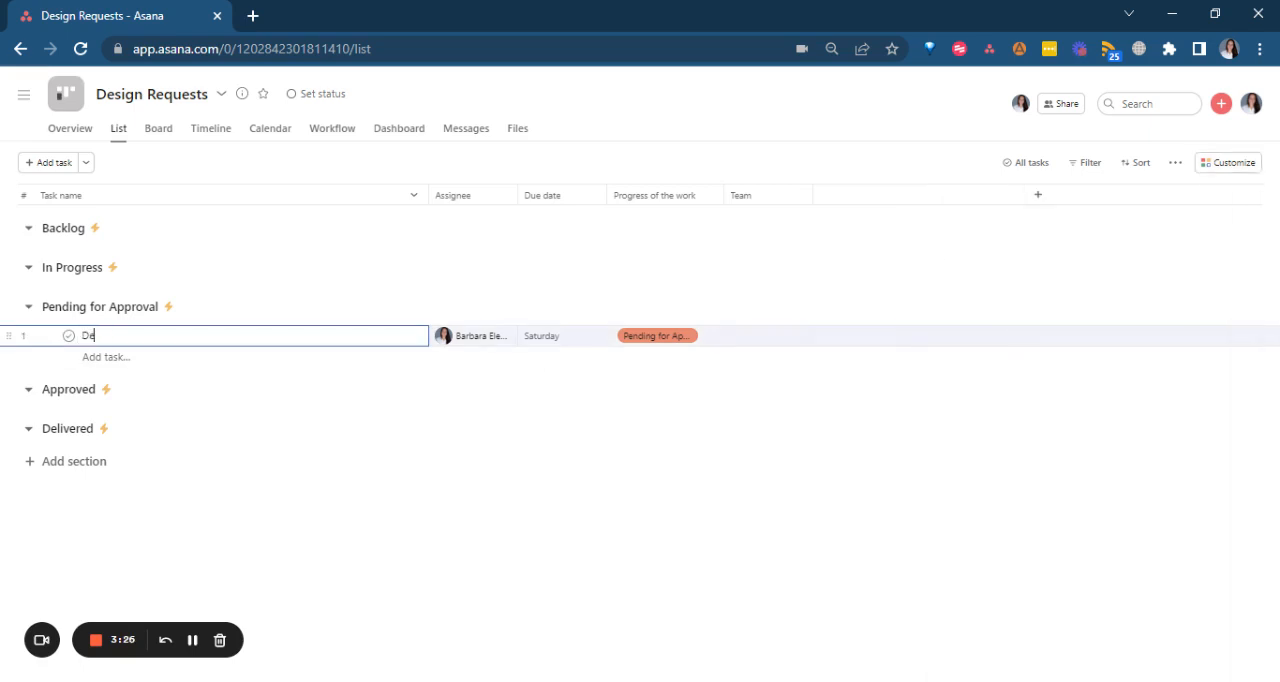
{"action": "type", "text": "sign request"}
Clear the assignee and the due date of the Design request task.
{"action": "left_click", "coordinate": [509, 342]}
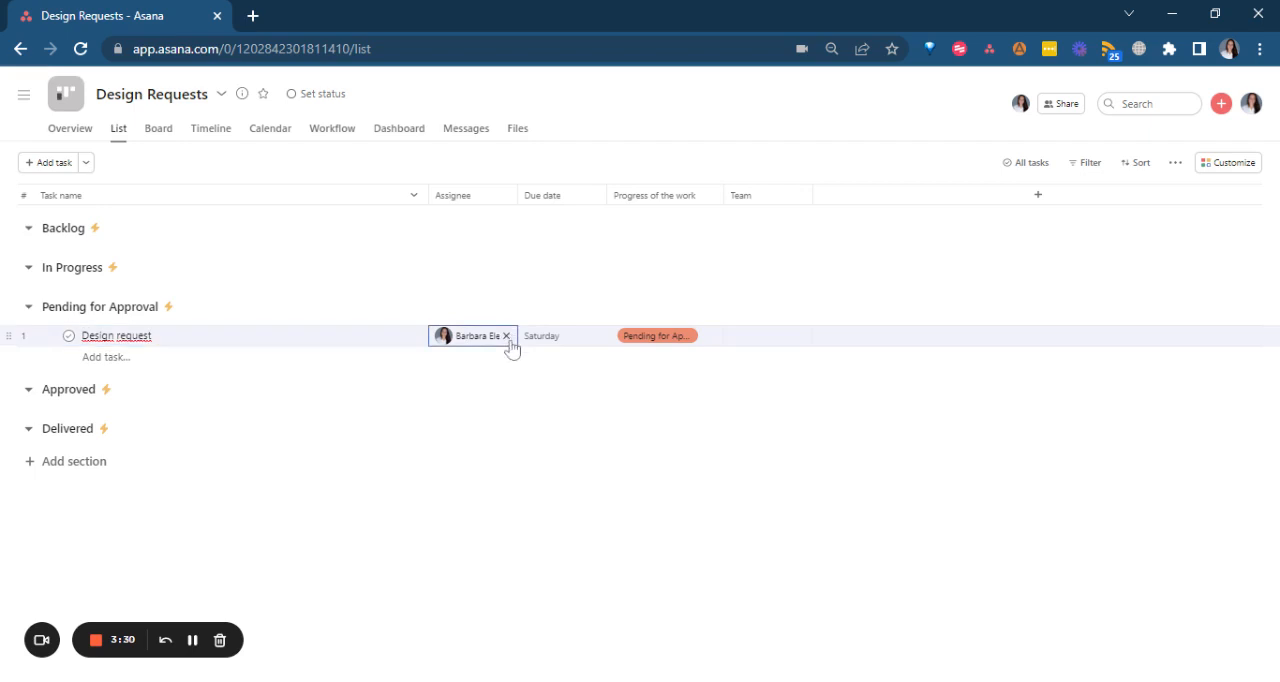
{"action": "left_click", "coordinate": [507, 338]}
{"action": "left_click", "coordinate": [592, 340]}
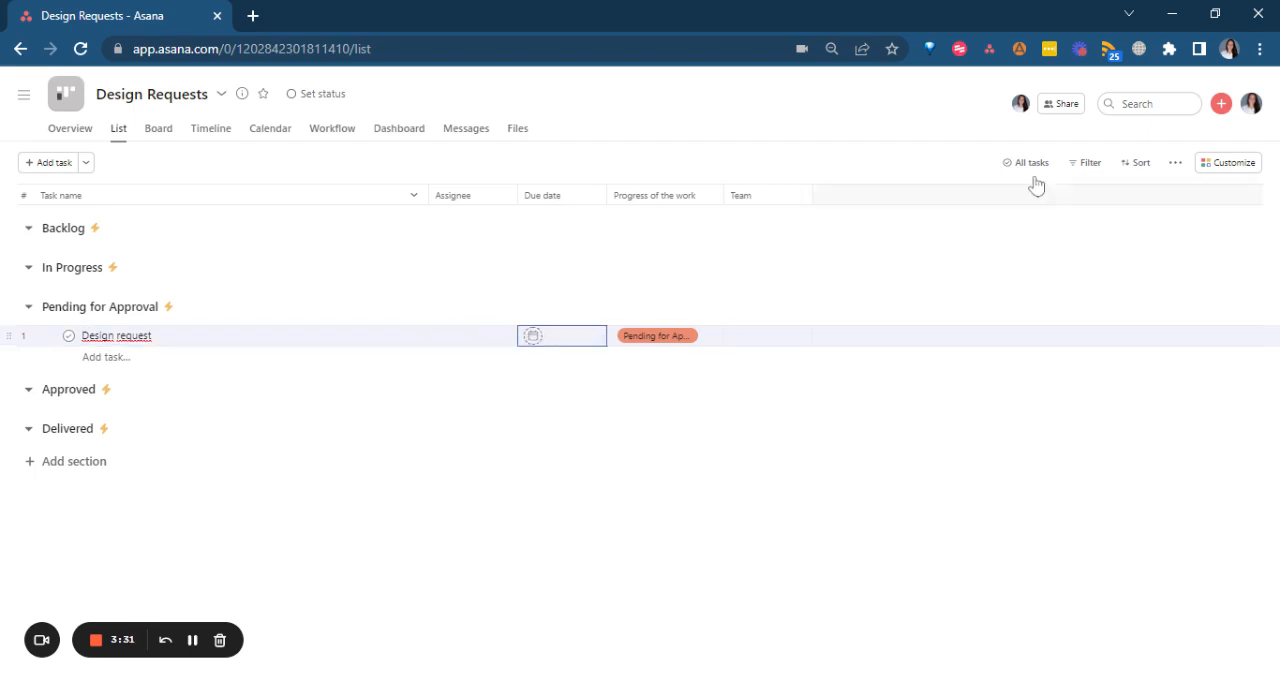
Start a custom rule triggered when Progress of the work changes to Pending for Approval.
{"action": "left_click", "coordinate": [1229, 165]}
{"action": "scroll", "coordinate": [1040, 480], "scroll_direction": "down", "scroll_amount": 3}
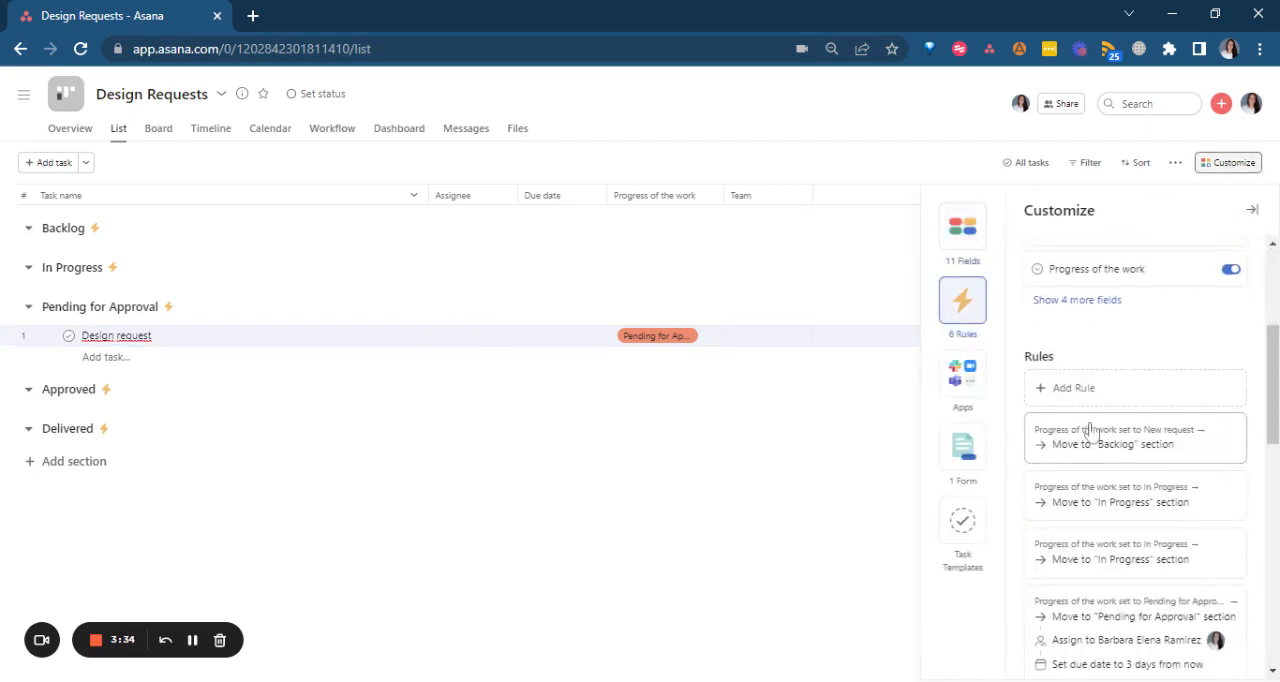
{"action": "left_click", "coordinate": [1090, 396]}
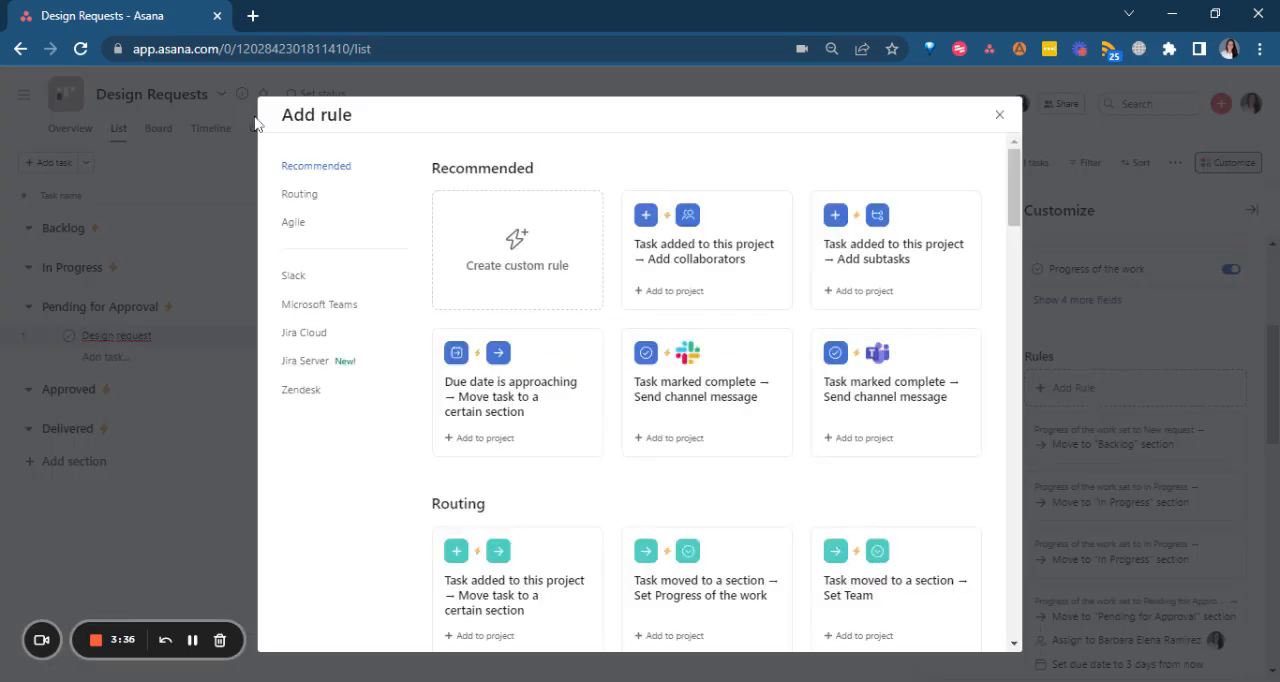
{"action": "left_click", "coordinate": [541, 244]}
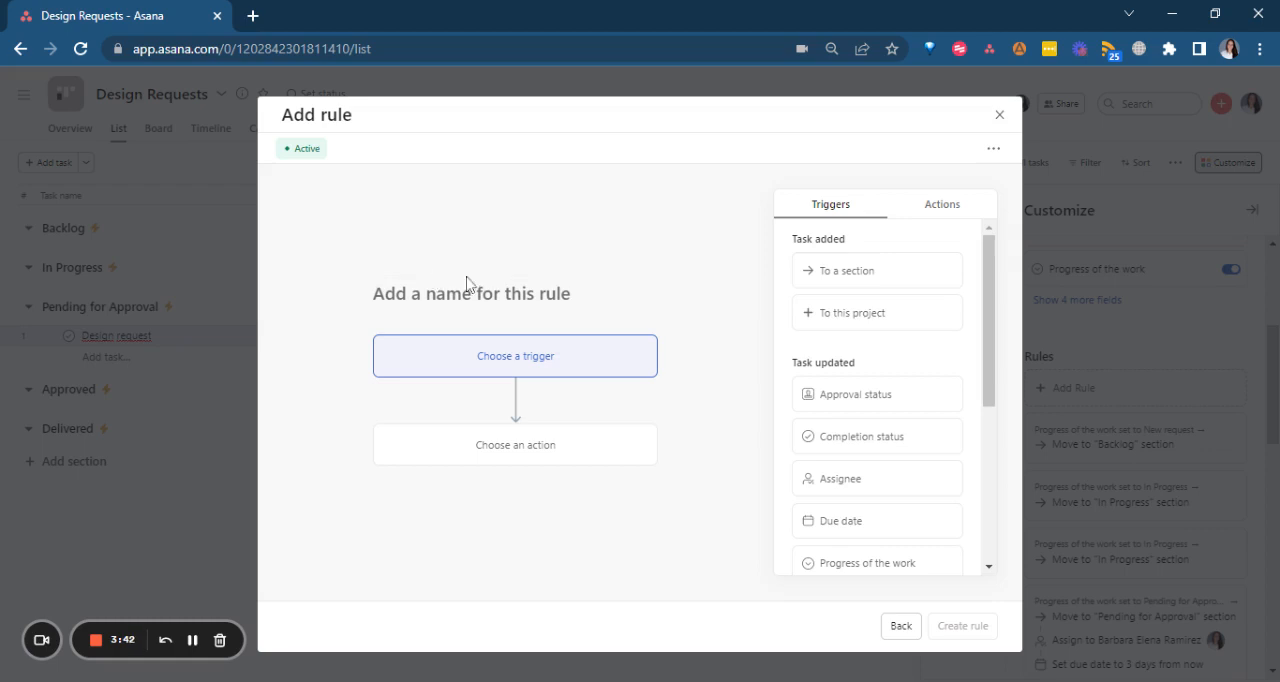
{"action": "scroll", "coordinate": [908, 320], "scroll_direction": "down", "scroll_amount": 3}
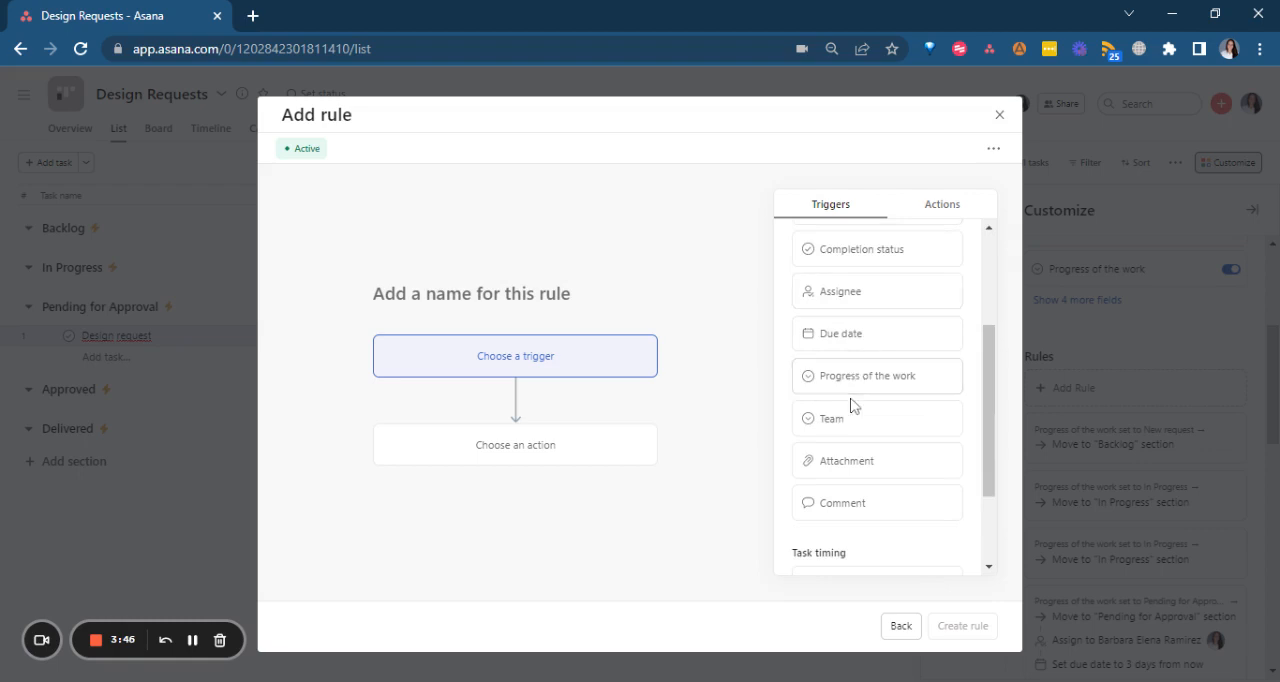
{"action": "scroll", "coordinate": [849, 408], "scroll_direction": "down", "scroll_amount": 1}
{"action": "scroll", "coordinate": [851, 404], "scroll_direction": "up", "scroll_amount": 3}
{"action": "scroll", "coordinate": [900, 480], "scroll_direction": "down", "scroll_amount": 2}
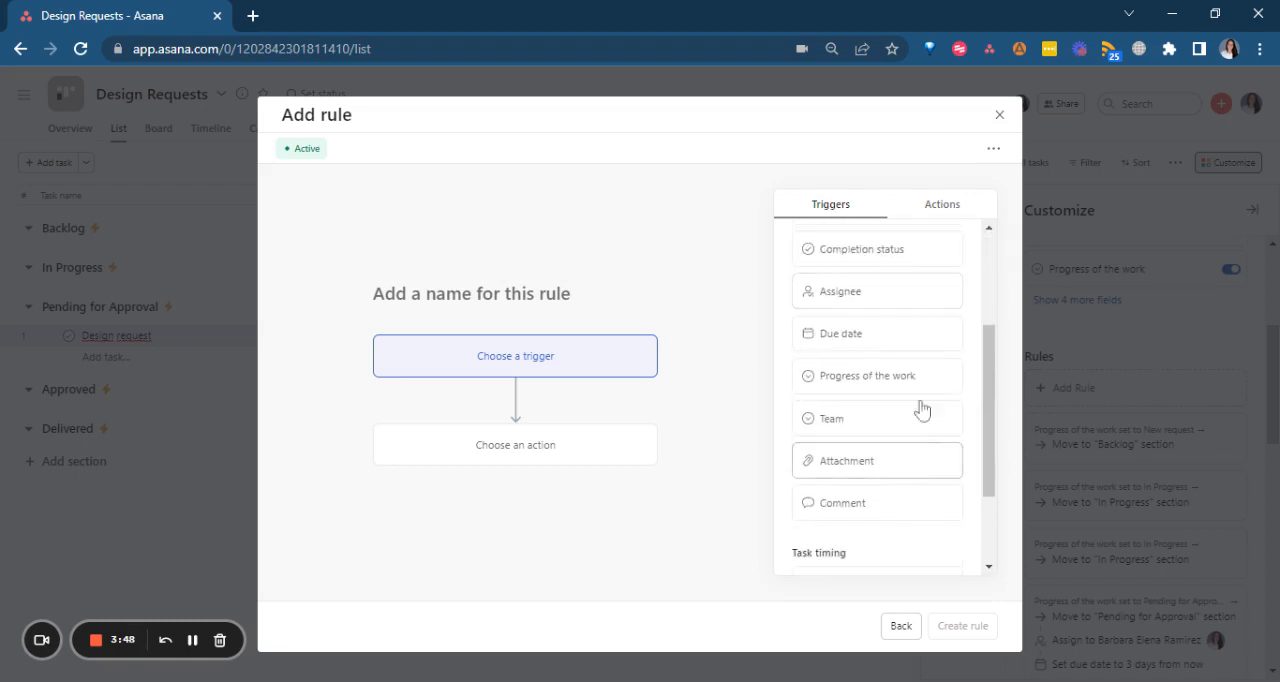
{"action": "left_click", "coordinate": [900, 388]}
{"action": "left_click", "coordinate": [442, 410]}
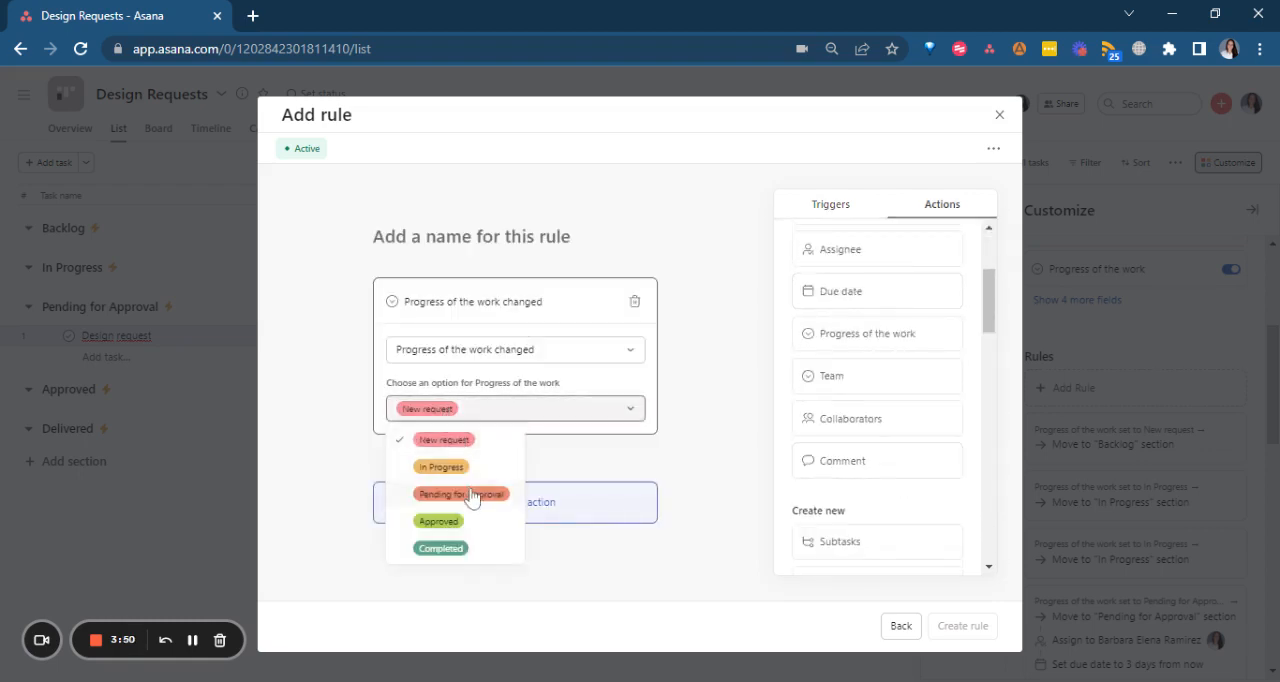
{"action": "left_click", "coordinate": [484, 494]}
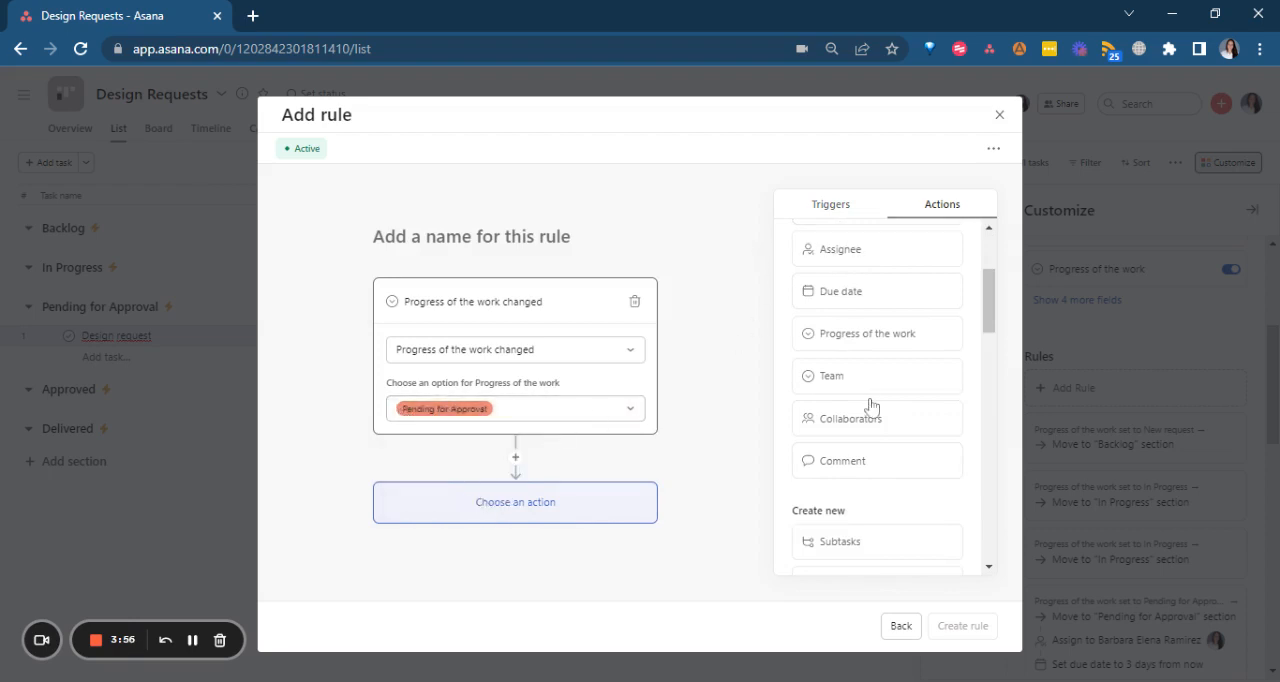
Add a subtask action to the rule with the subtask "Please review and approve the design from the parent task".
{"action": "scroll", "coordinate": [871, 420], "scroll_direction": "down", "scroll_amount": 3}
{"action": "left_click", "coordinate": [849, 366]}
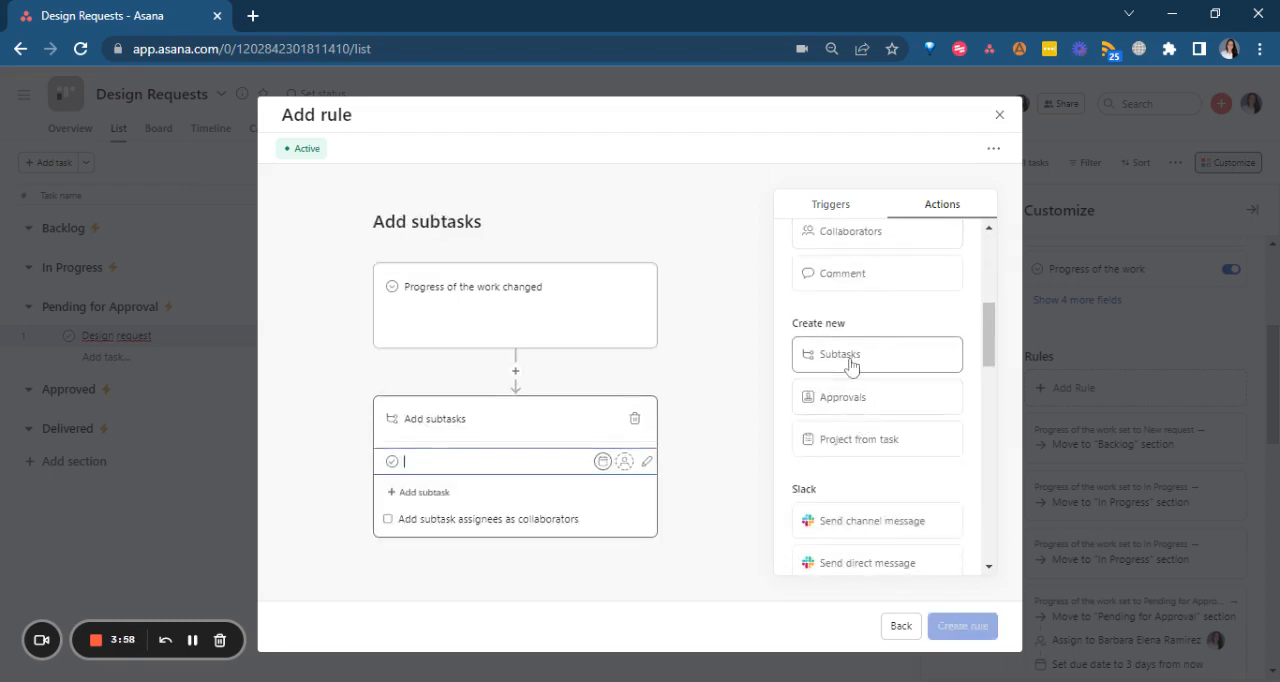
{"action": "type", "text": "Pleas"}
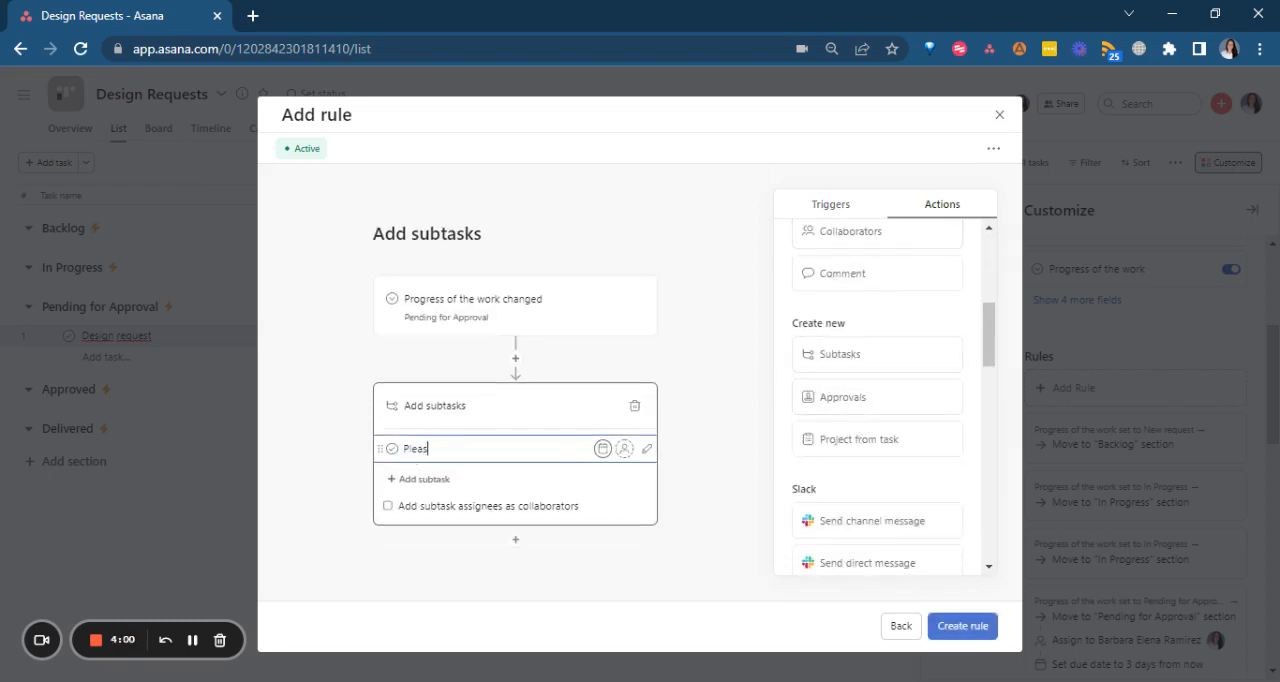
{"action": "type", "text": "e feview and approve the des"}
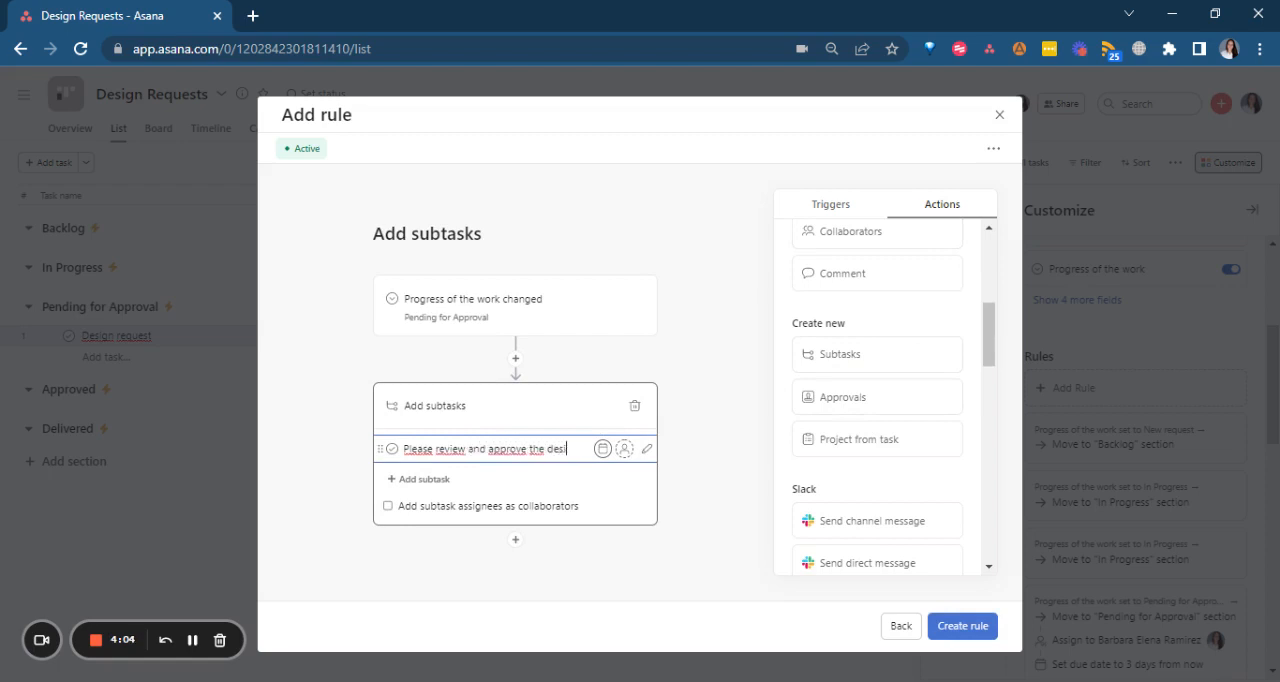
{"action": "type", "text": "ign from th"}
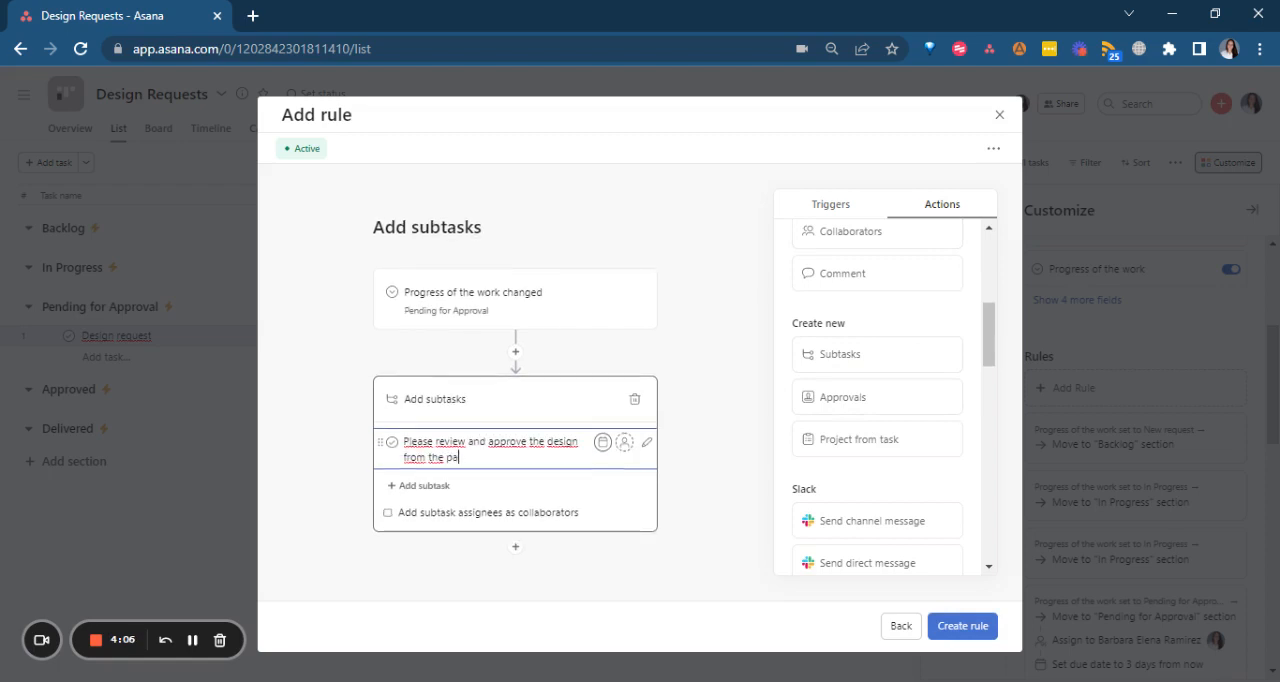
{"action": "type", "text": "e parent task"}
Add subtask assignees as collaborators and assign the review subtask to the project owner.
{"action": "left_click", "coordinate": [436, 516]}
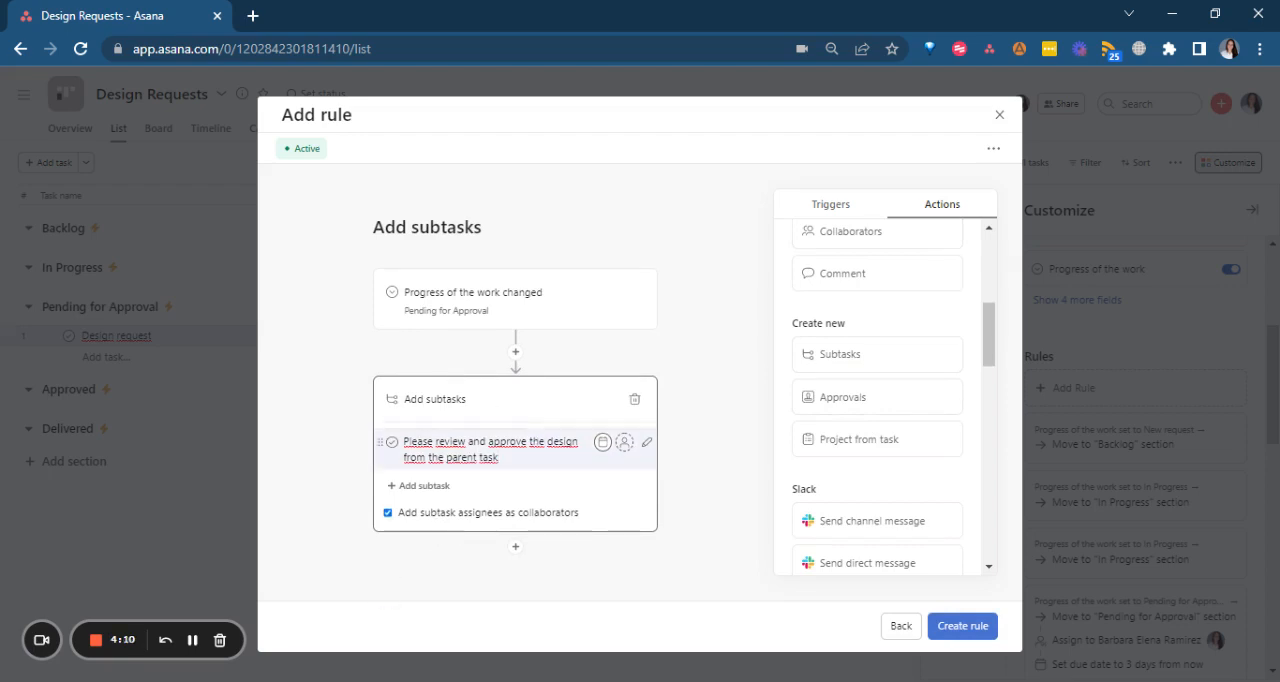
{"action": "left_click", "coordinate": [625, 442]}
{"action": "left_click", "coordinate": [515, 531]}
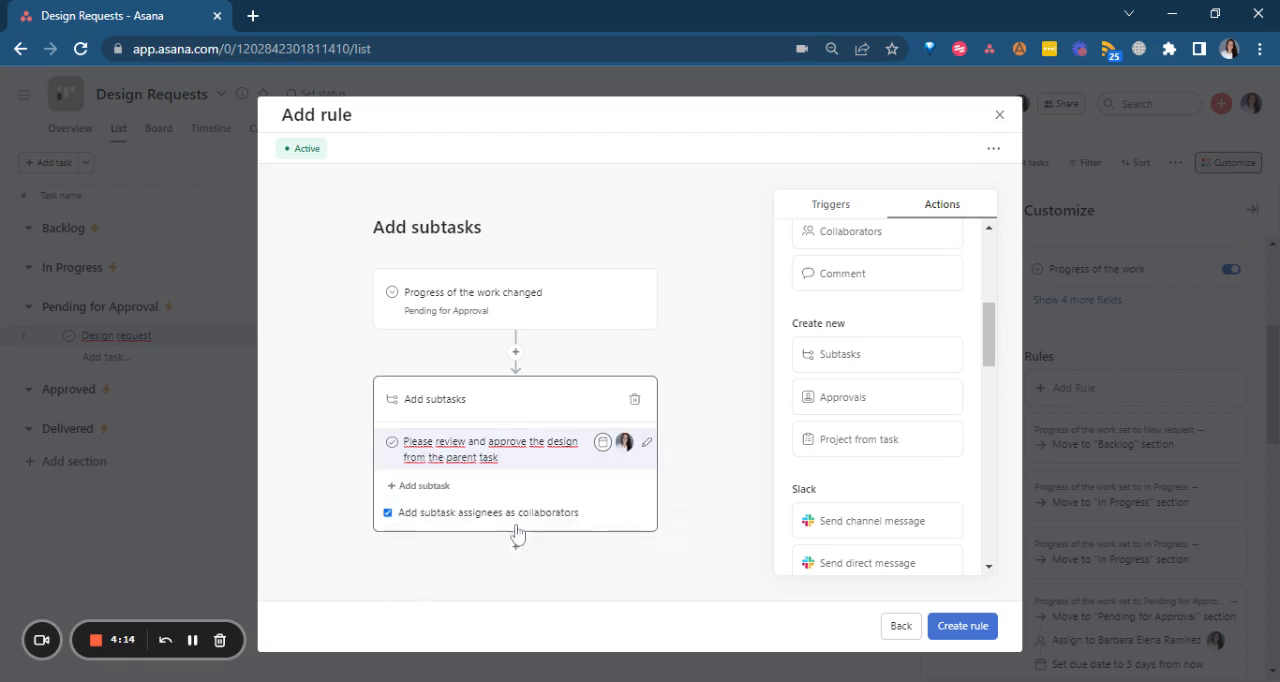
Make the review subtask due in 1 day.
{"action": "left_click", "coordinate": [606, 442]}
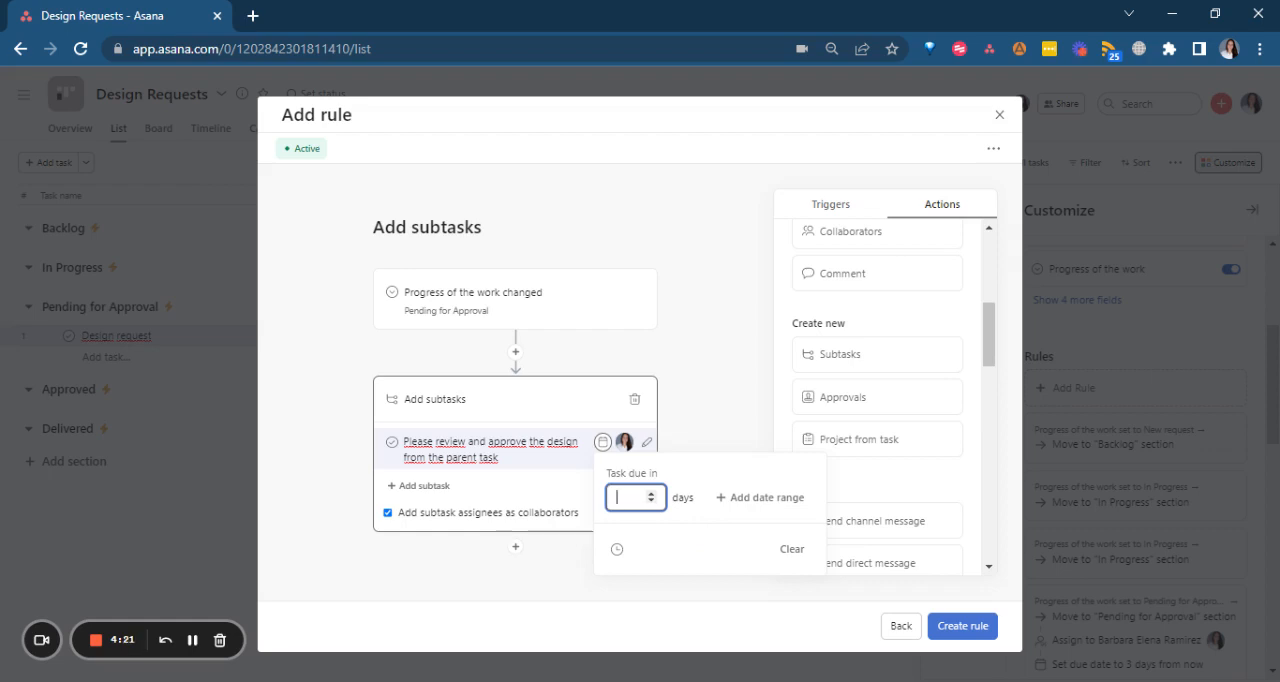
{"action": "type", "text": "0"}
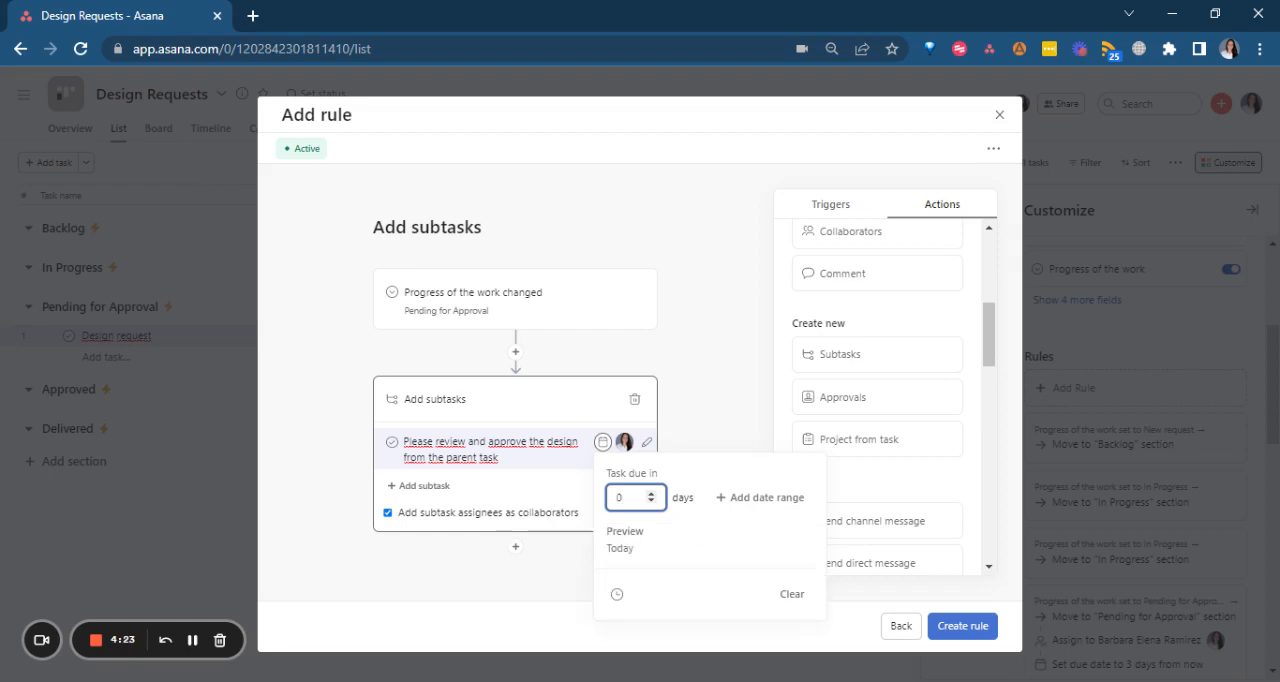
{"action": "key", "text": "BackSpace"}
{"action": "type", "text": "1"}
{"action": "left_click", "coordinate": [617, 596]}
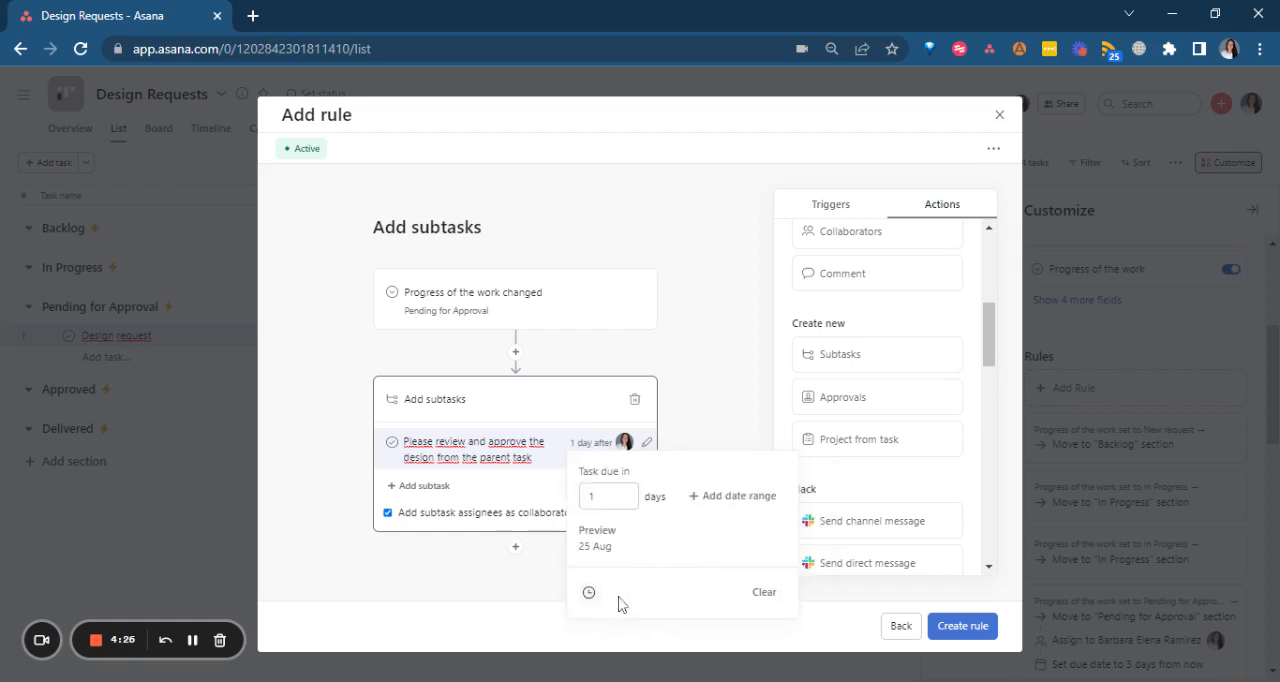
Add a date range and a due time to the review subtask, leaving the start days blank.
{"action": "left_click", "coordinate": [722, 500]}
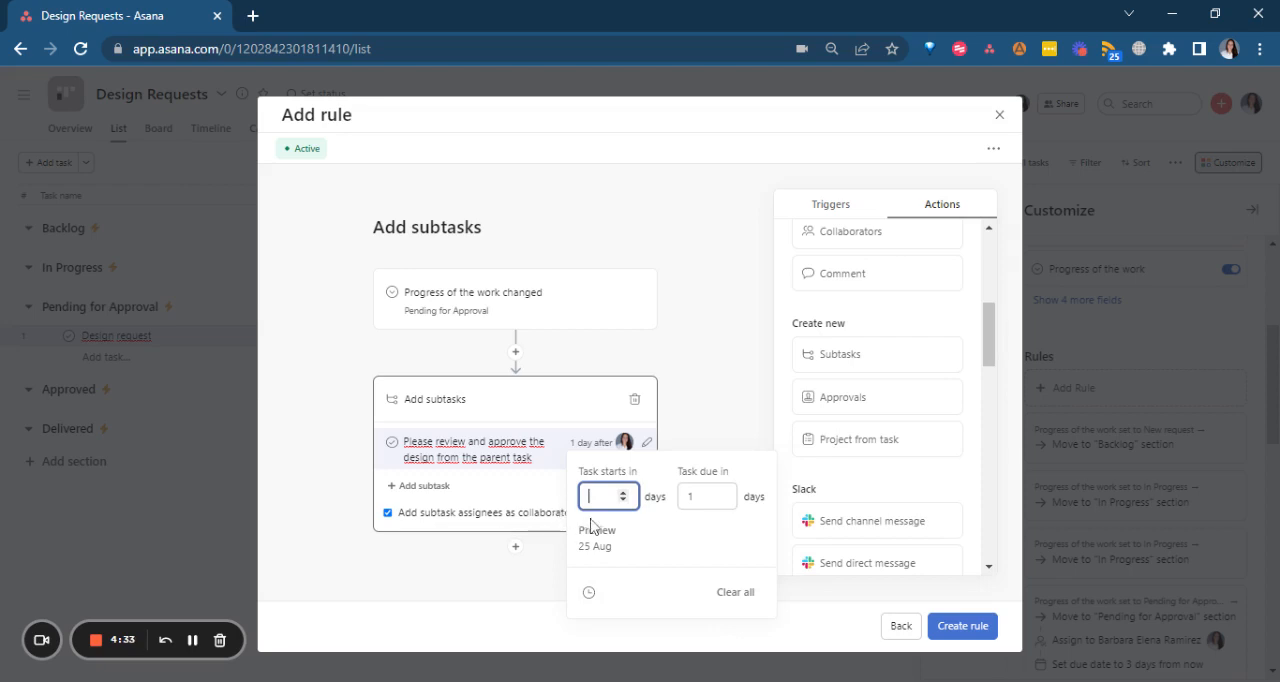
{"action": "left_click", "coordinate": [589, 592]}
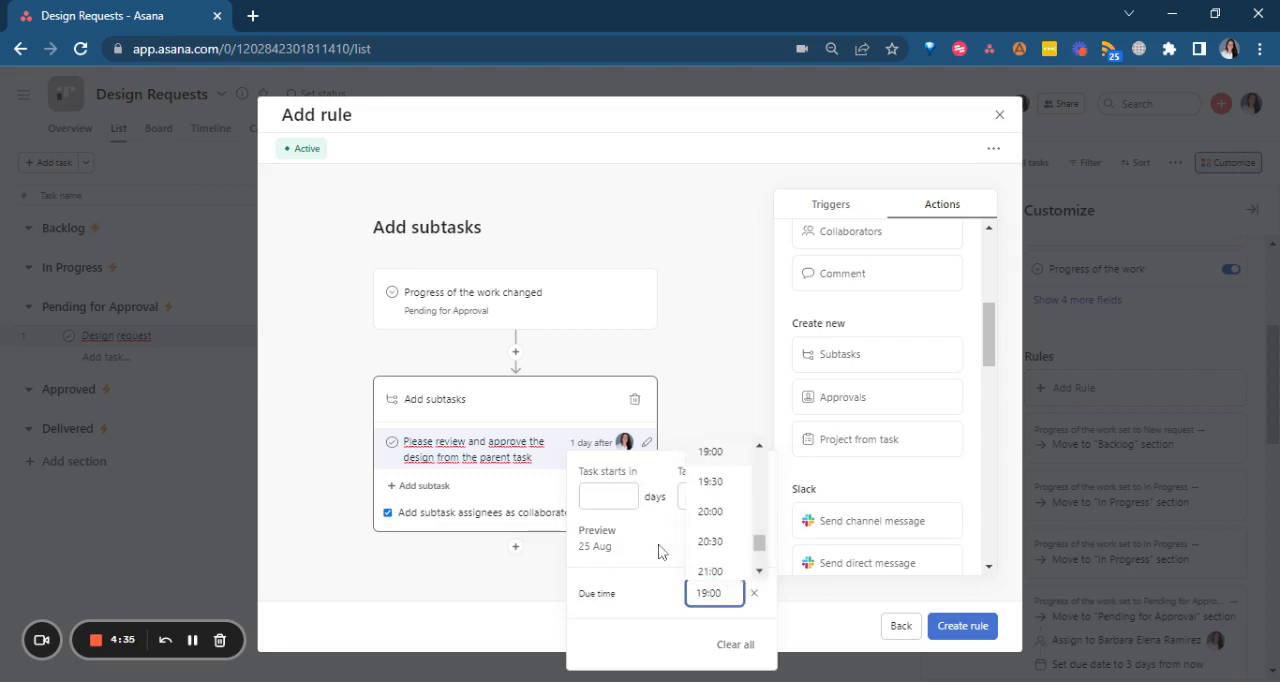
{"action": "left_click", "coordinate": [620, 496]}
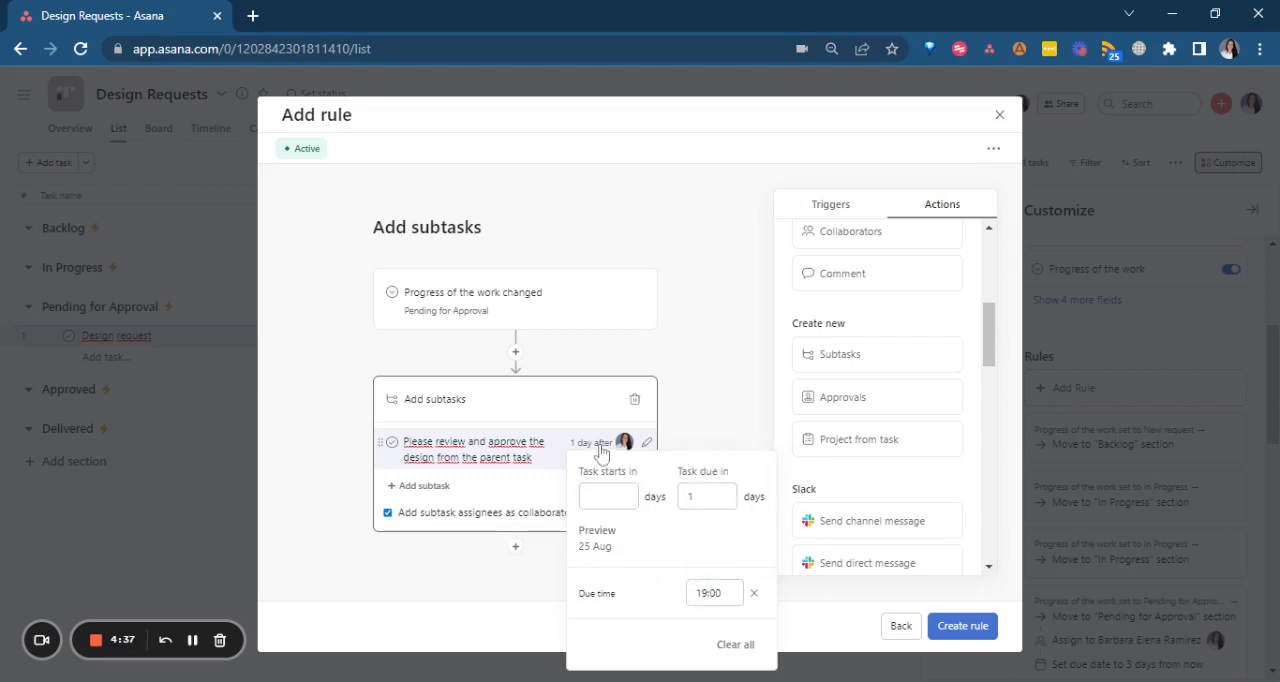
{"action": "left_click", "coordinate": [765, 421]}
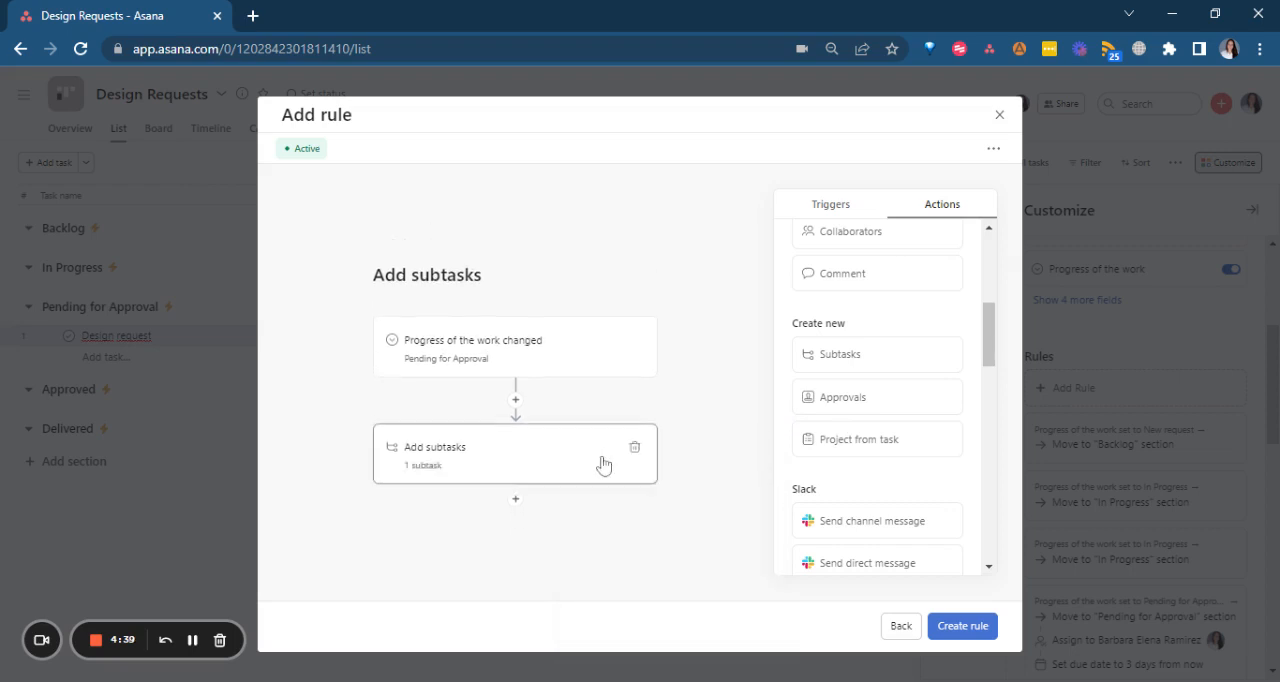
Set the review subtask's due time to 14:00 and create the rule.
{"action": "left_click", "coordinate": [603, 462]}
{"action": "left_click", "coordinate": [600, 446]}
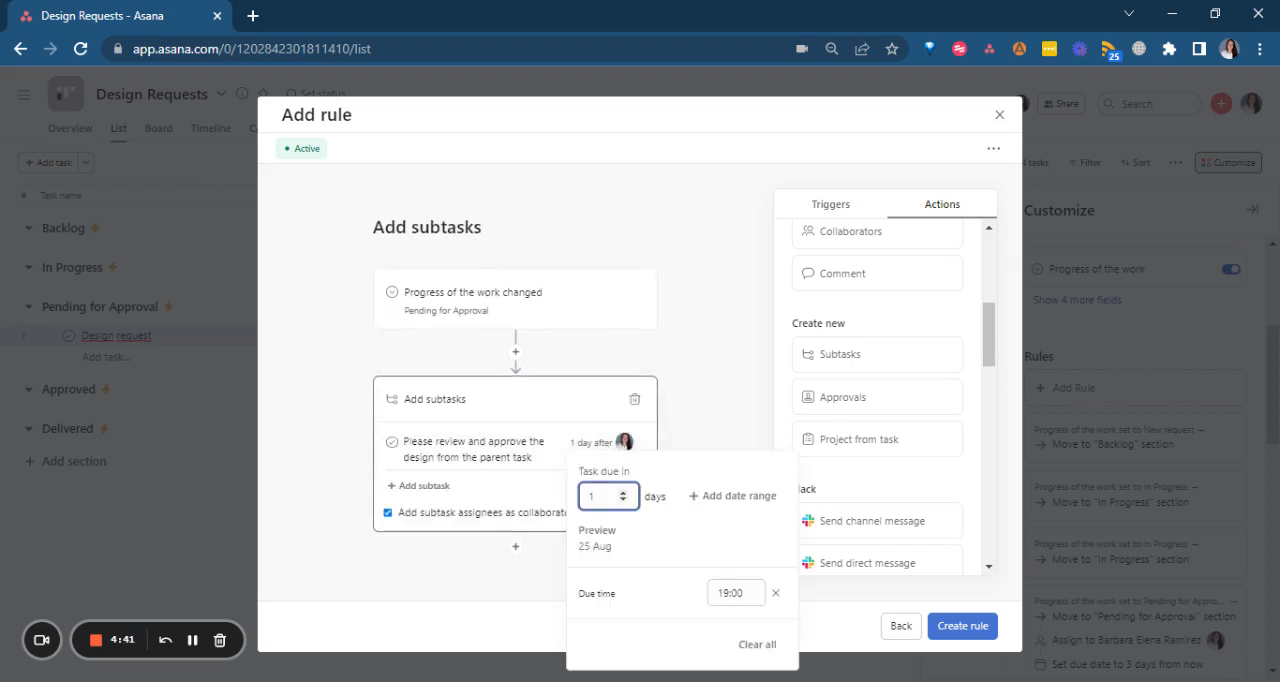
{"action": "left_click", "coordinate": [735, 593]}
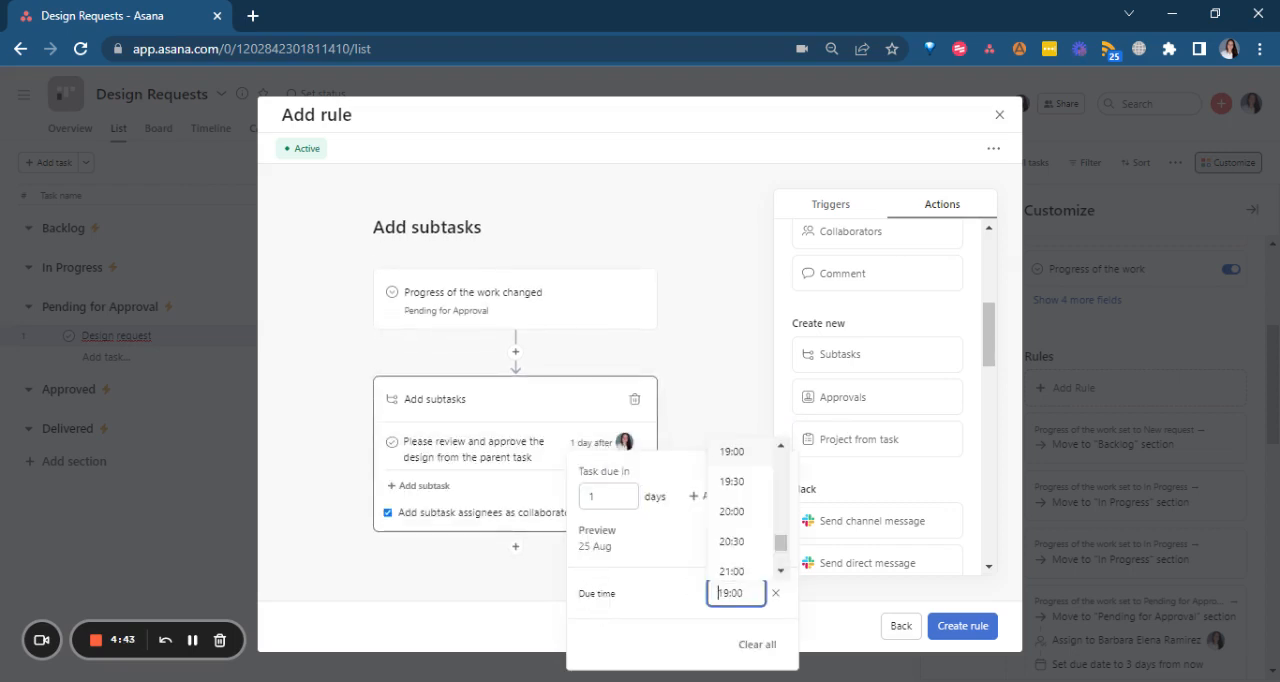
{"action": "scroll", "coordinate": [770, 520], "scroll_direction": "down", "scroll_amount": 2}
{"action": "scroll", "coordinate": [785, 545], "scroll_direction": "up", "scroll_amount": 5}
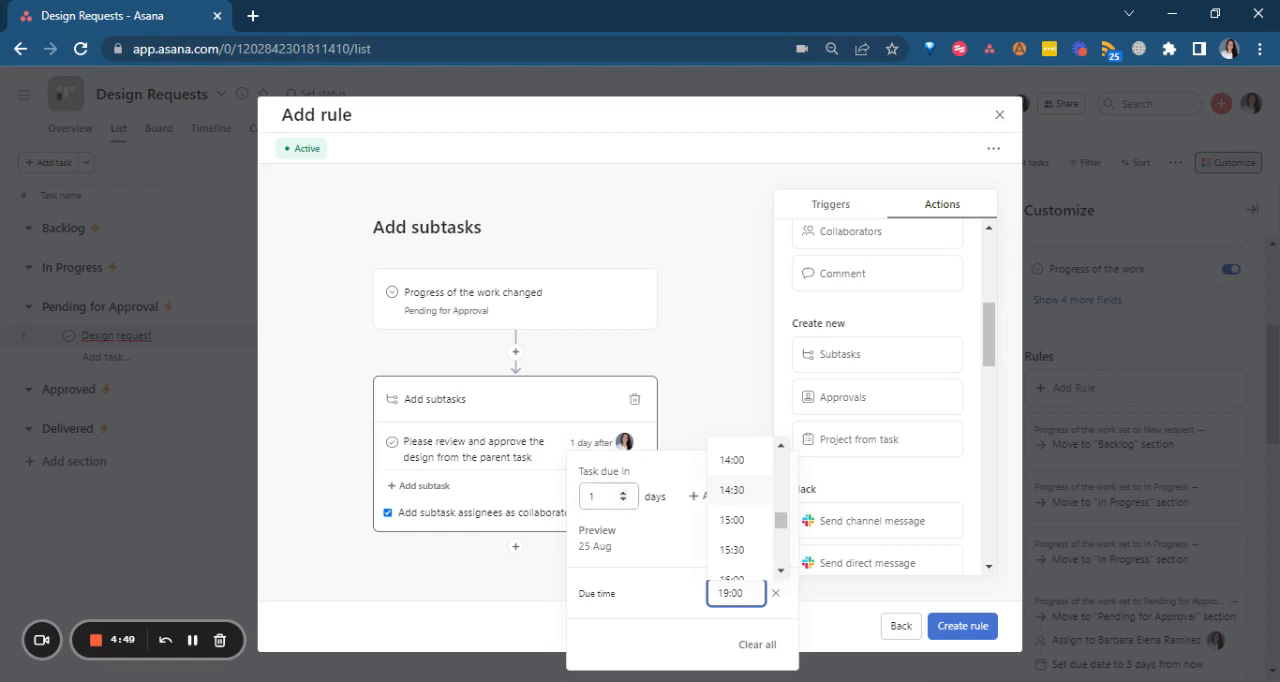
{"action": "left_click", "coordinate": [744, 462]}
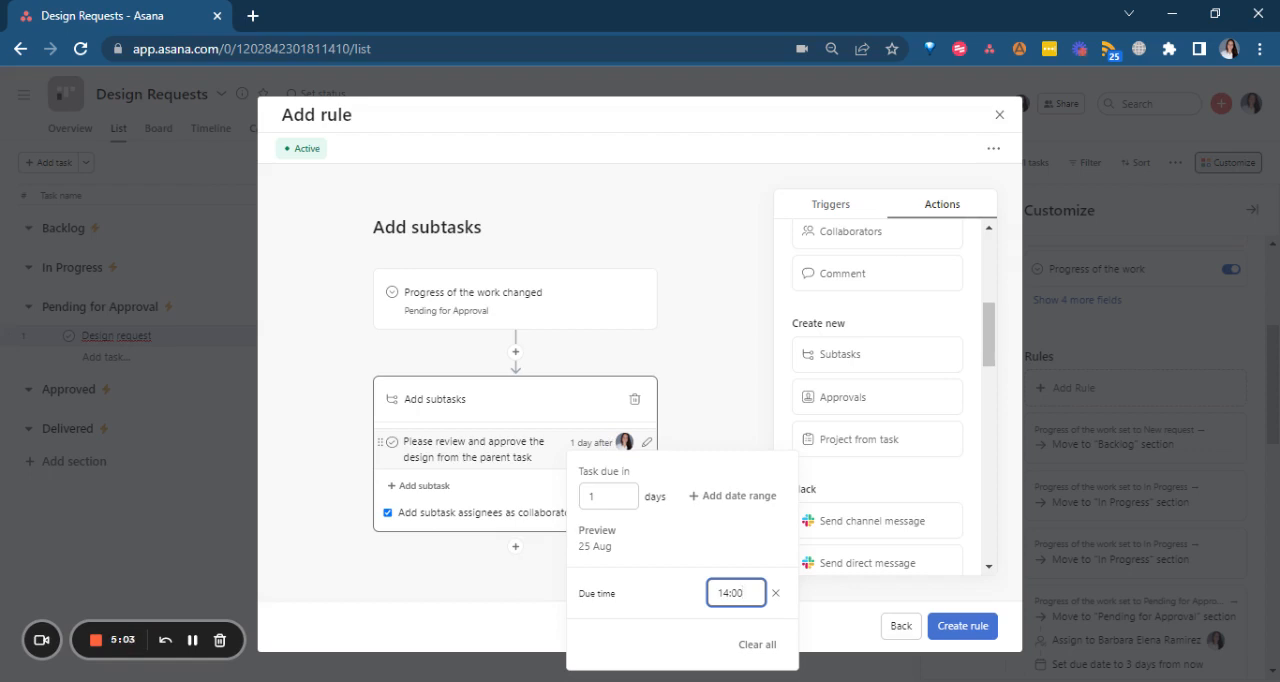
{"action": "left_click", "coordinate": [663, 448]}
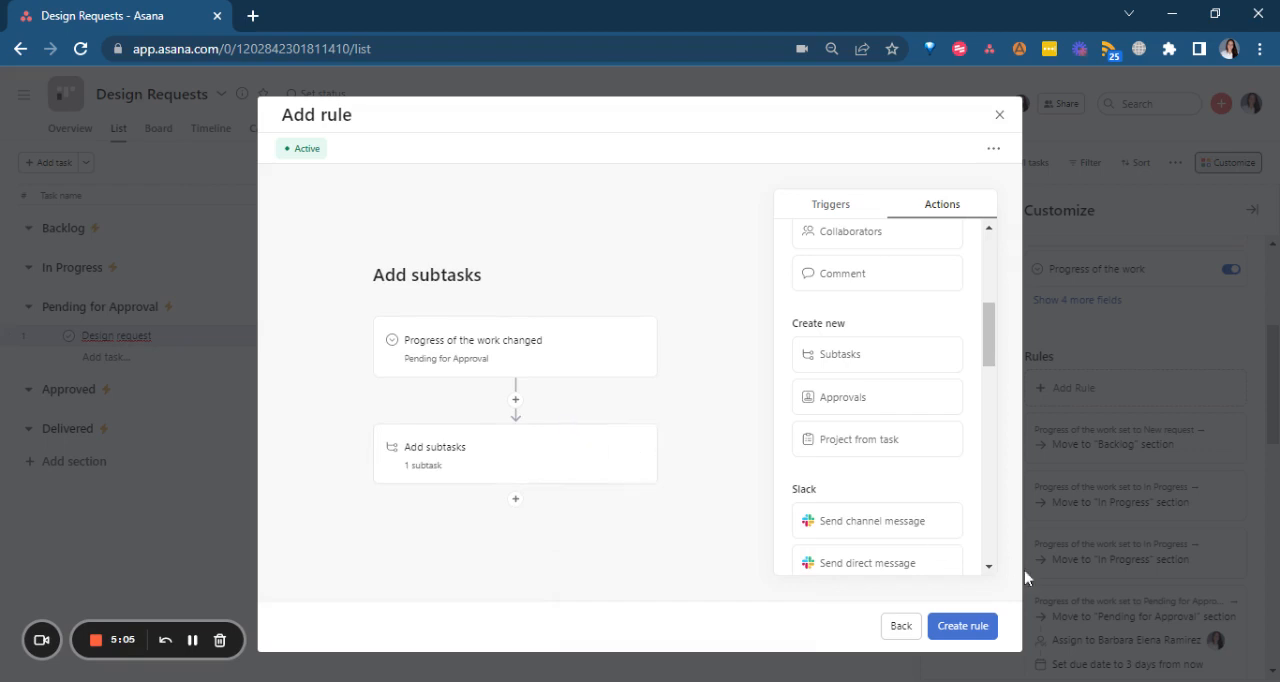
{"action": "left_click", "coordinate": [962, 626]}
Pause the existing rule that moves tasks to the Pending for Approval section and save it.
{"action": "left_click", "coordinate": [1100, 610]}
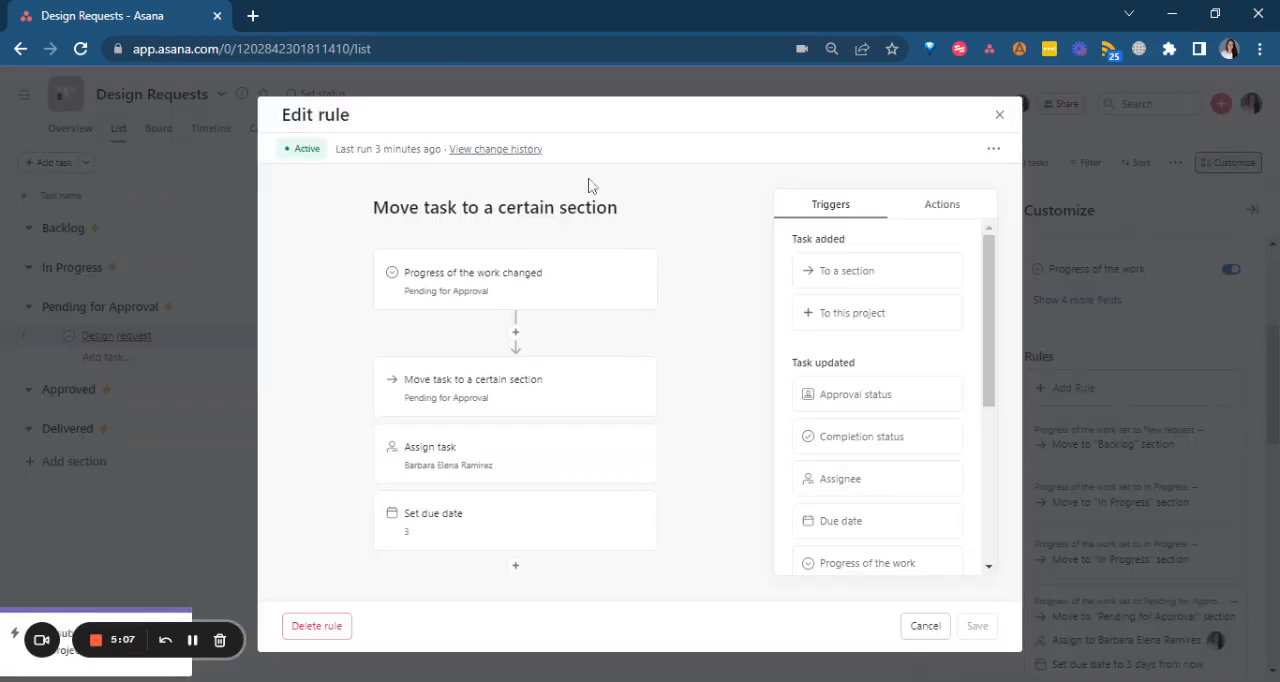
{"action": "left_click", "coordinate": [303, 149]}
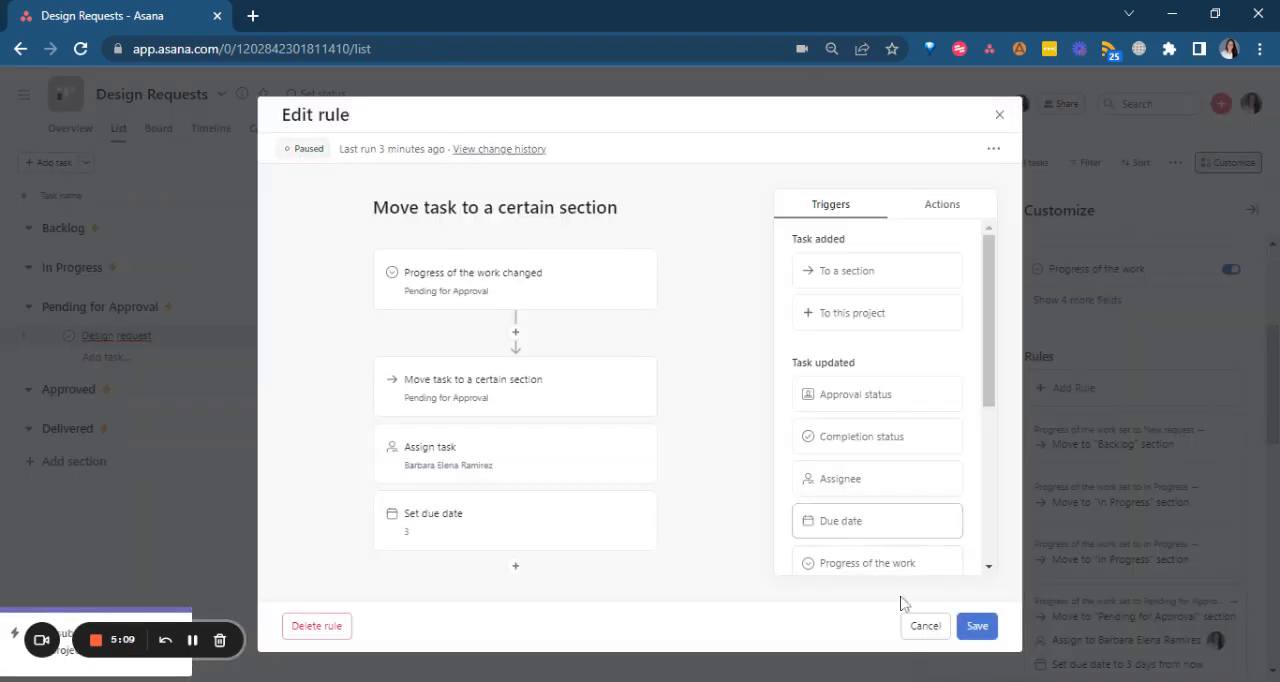
{"action": "left_click", "coordinate": [975, 630]}
Clear the Design request task's Progress of the work and move the task to the Backlog section.
{"action": "left_click", "coordinate": [645, 338]}
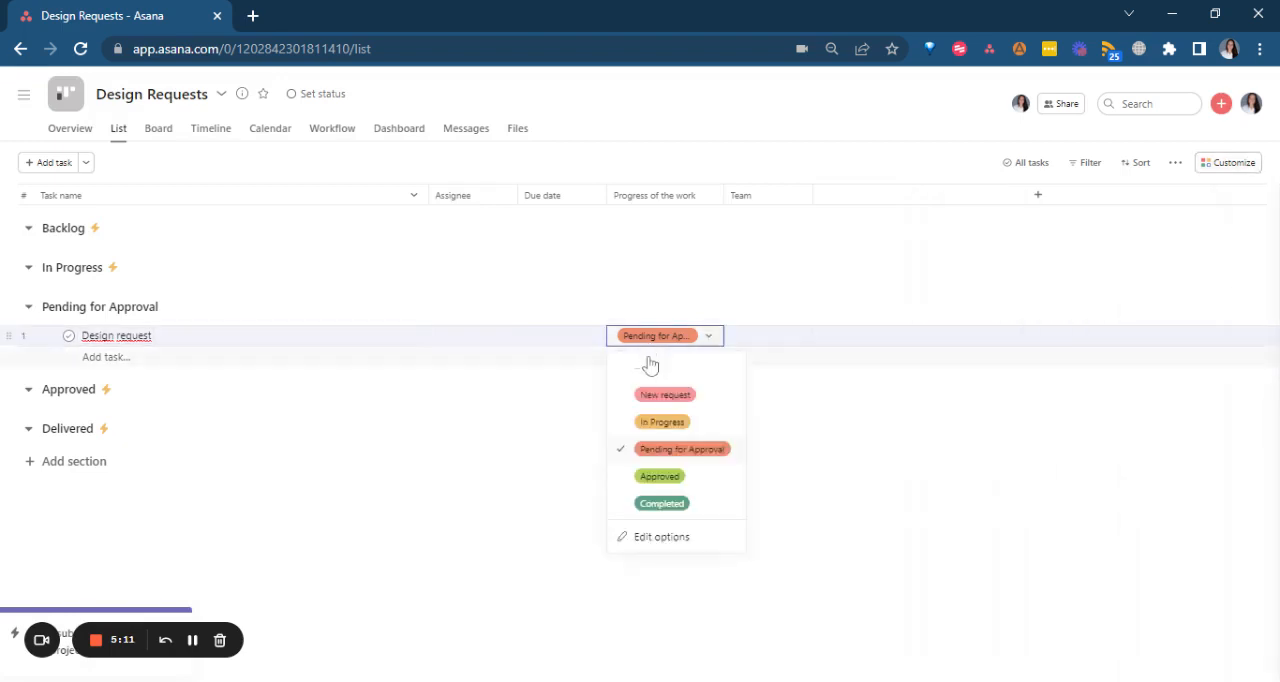
{"action": "left_click", "coordinate": [649, 372]}
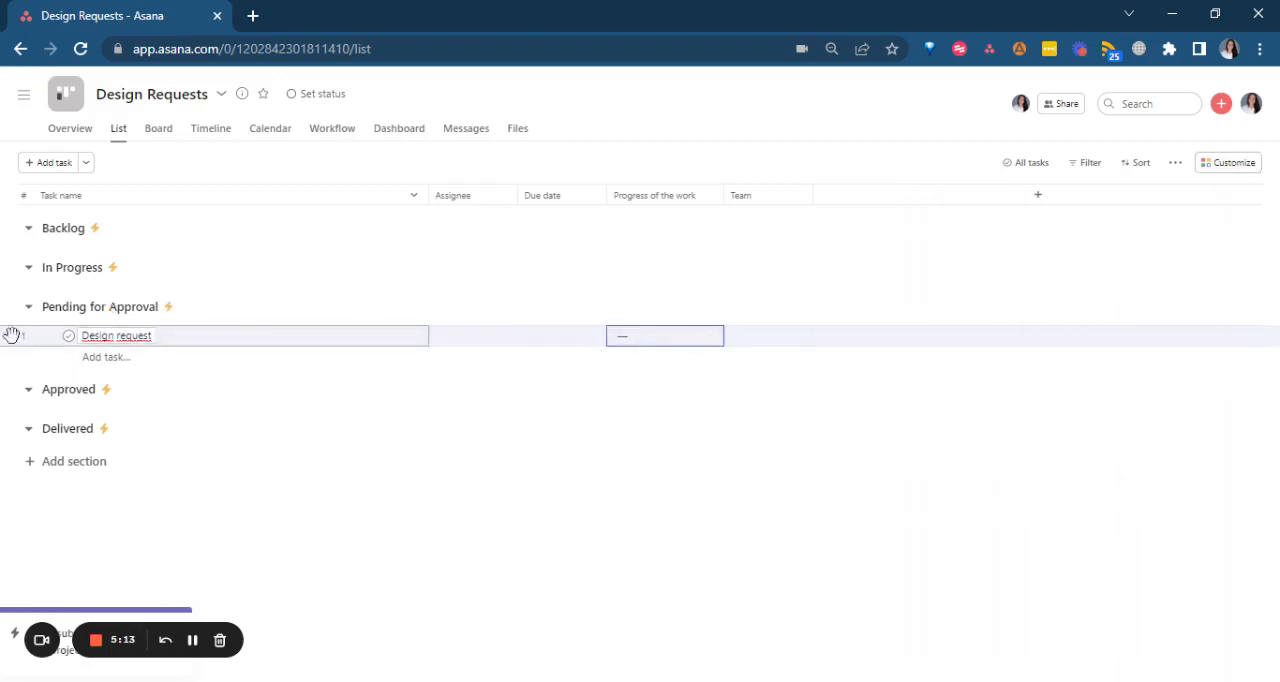
{"action": "left_click_drag", "start_coordinate": [14, 334], "coordinate": [27, 300]}
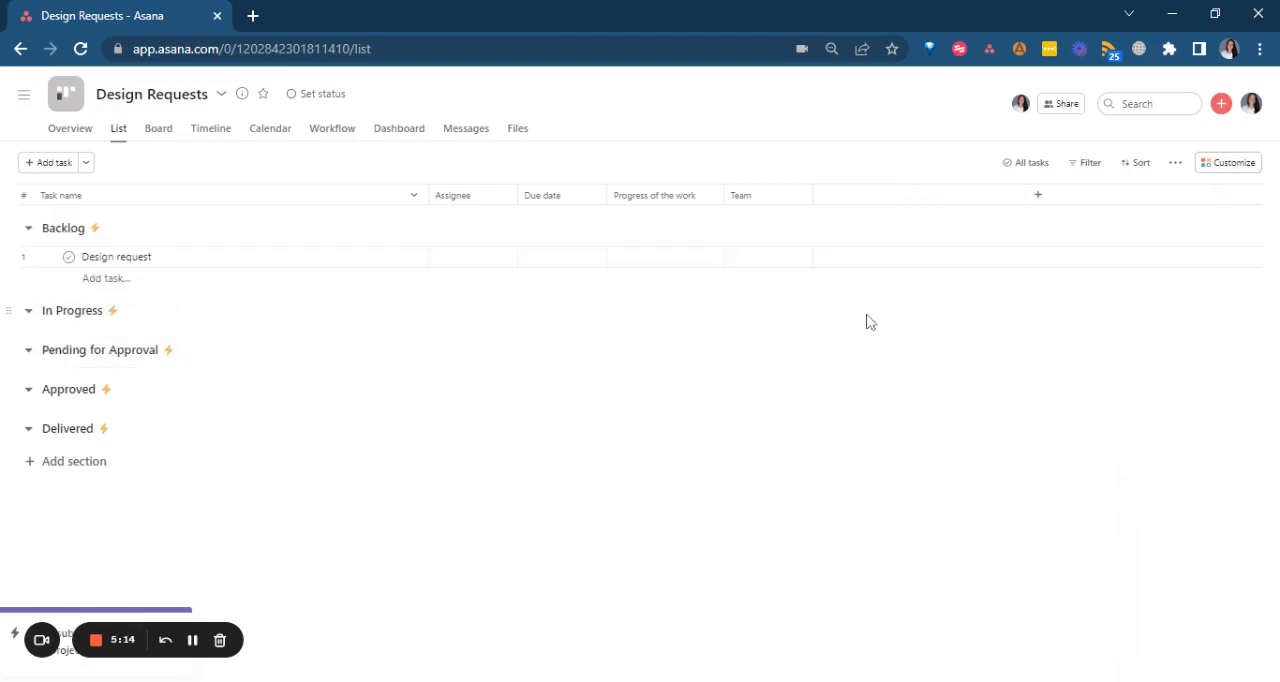
Set the Design request task's progress to Pending for Approval and expand its subtasks.
{"action": "left_click", "coordinate": [708, 262]}
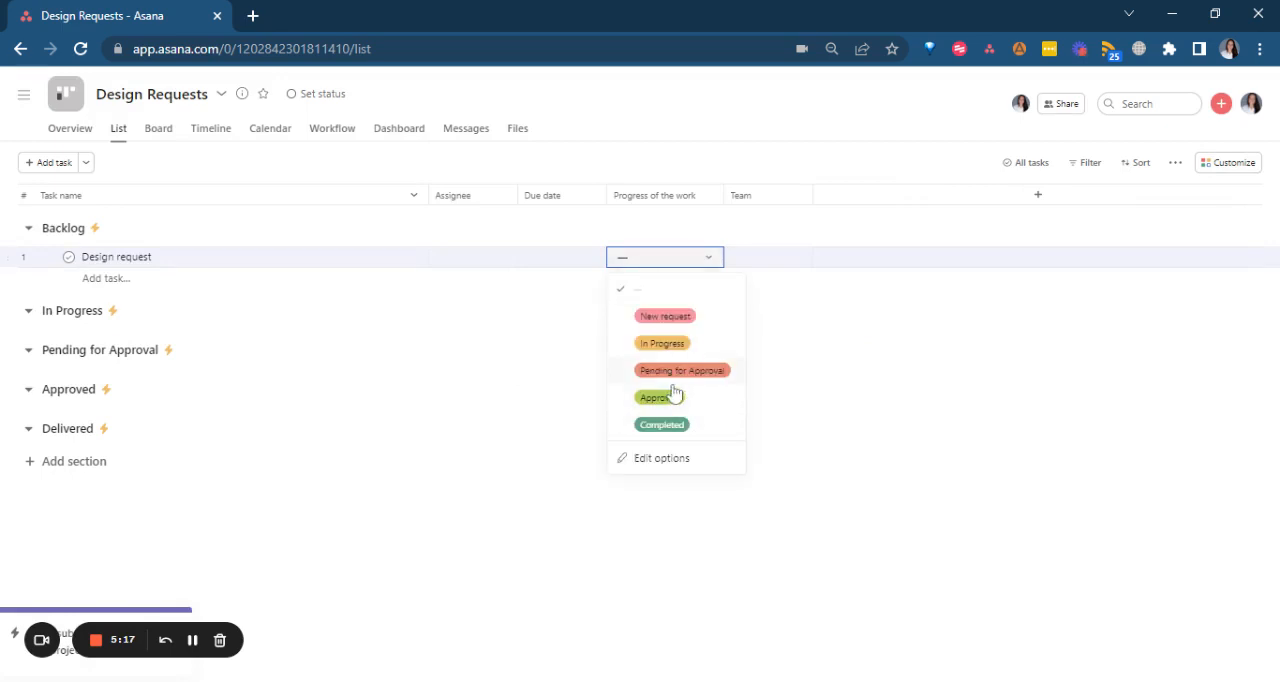
{"action": "left_click", "coordinate": [710, 373]}
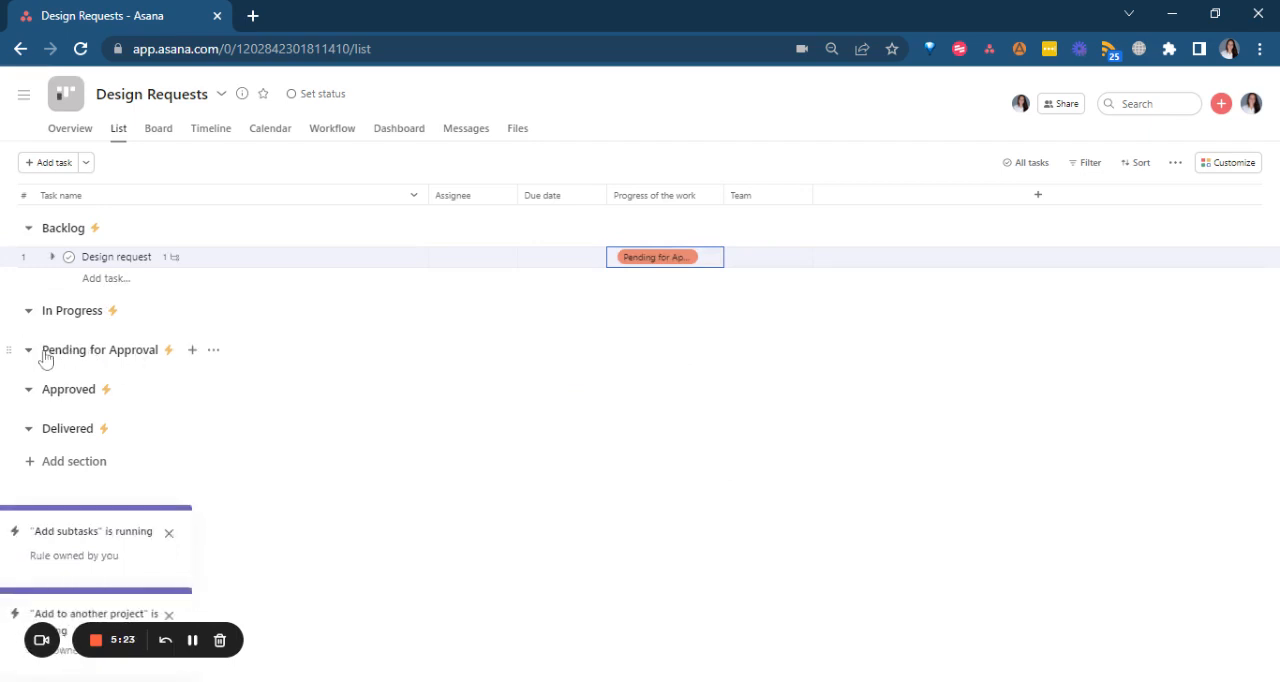
{"action": "left_click", "coordinate": [52, 257]}
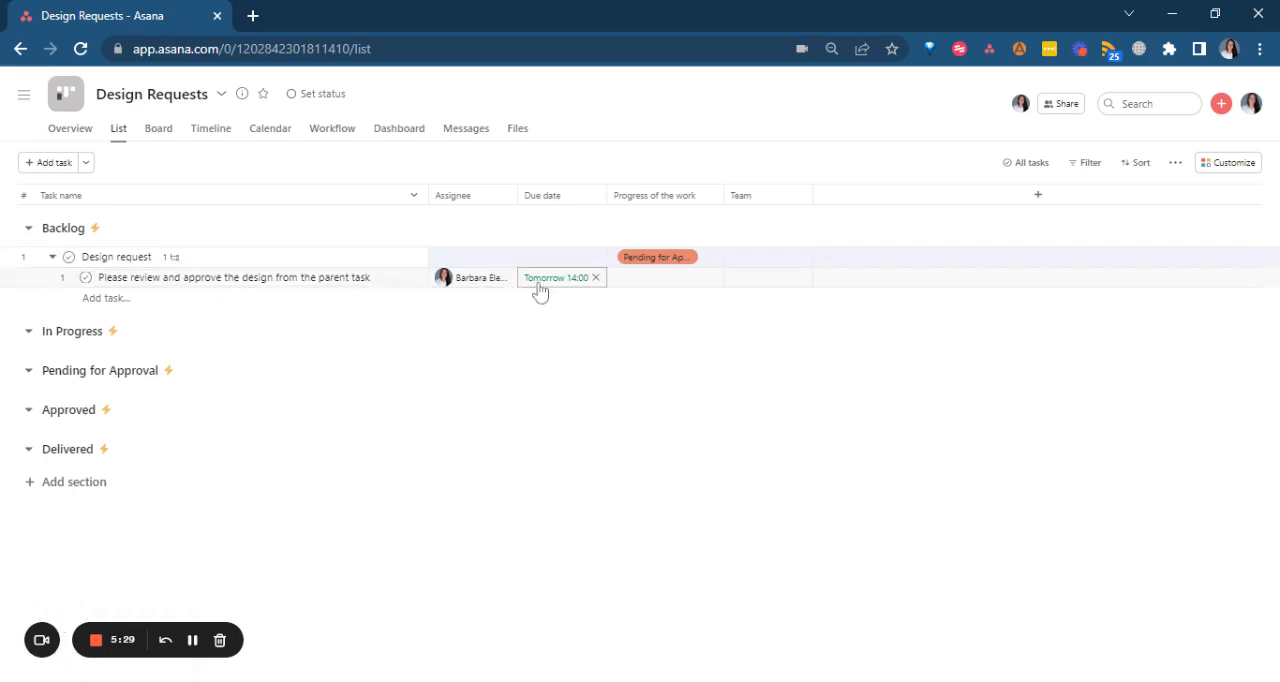
Examine the review subtask's details, highlighting "from the parent task" in its name, and open its parent task.
{"action": "left_click", "coordinate": [405, 279]}
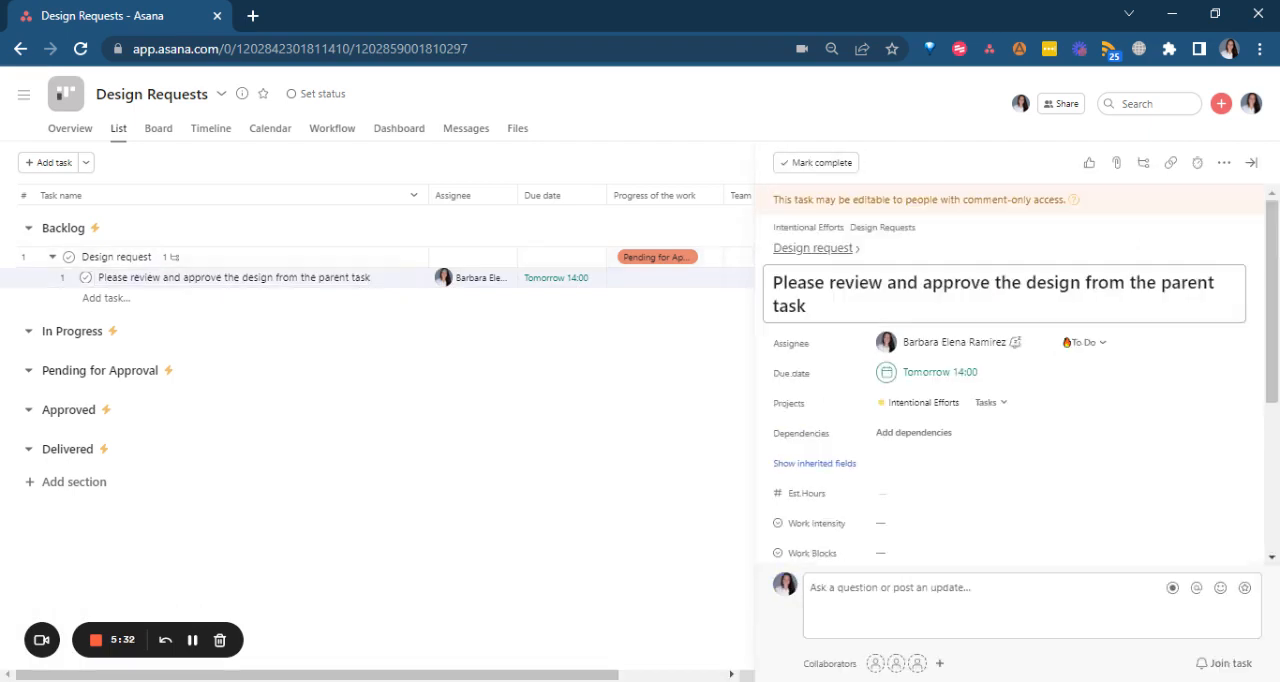
{"action": "left_click_drag", "start_coordinate": [1085, 283], "coordinate": [806, 306]}
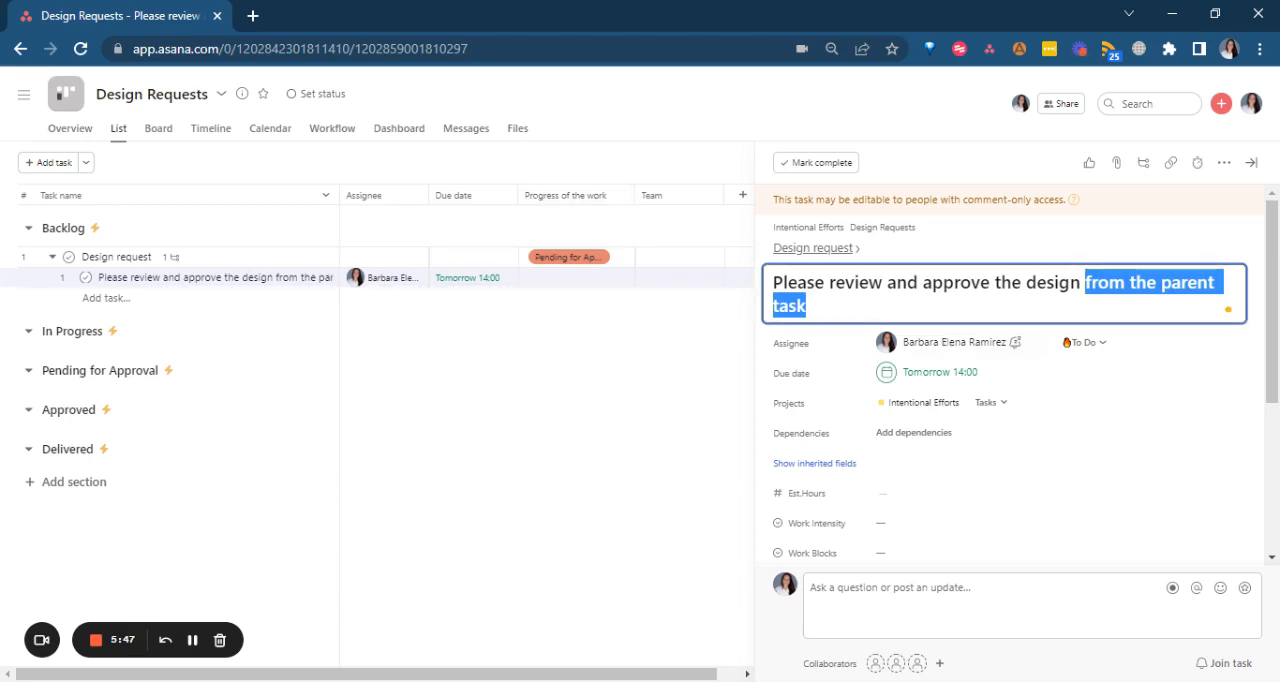
{"action": "left_click", "coordinate": [1036, 282]}
{"action": "left_click_drag", "start_coordinate": [1086, 283], "coordinate": [1090, 307]}
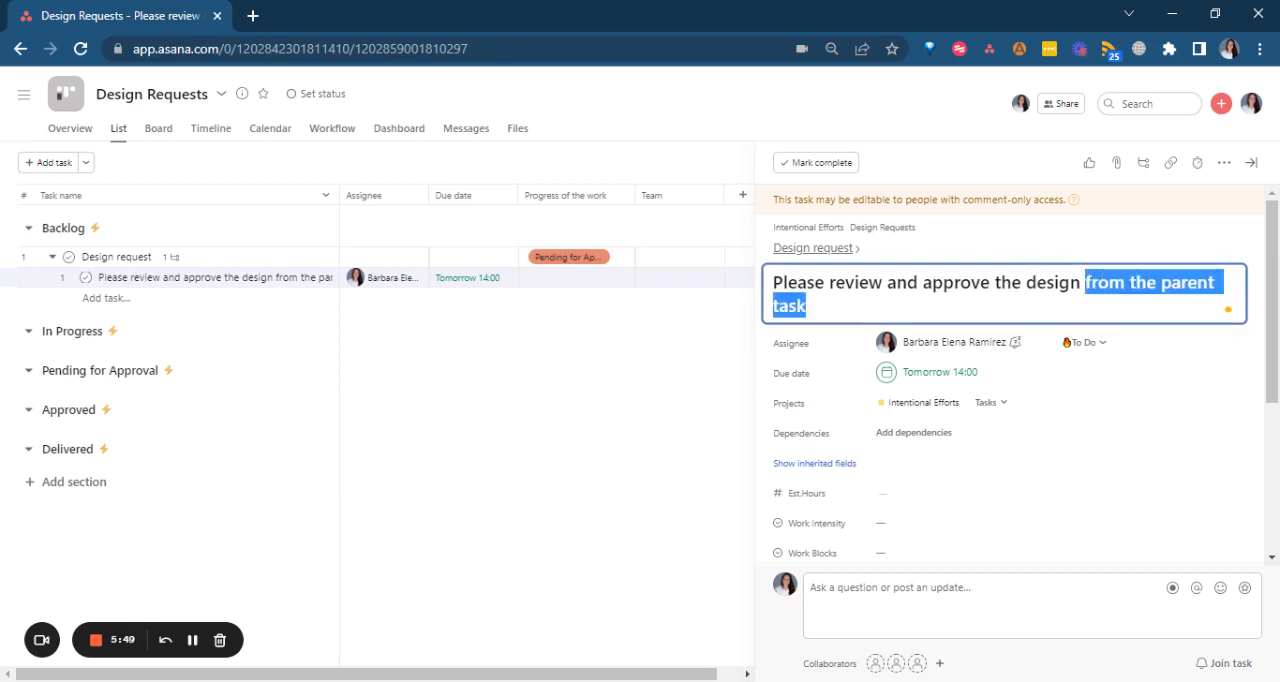
{"action": "left_click", "coordinate": [806, 250]}
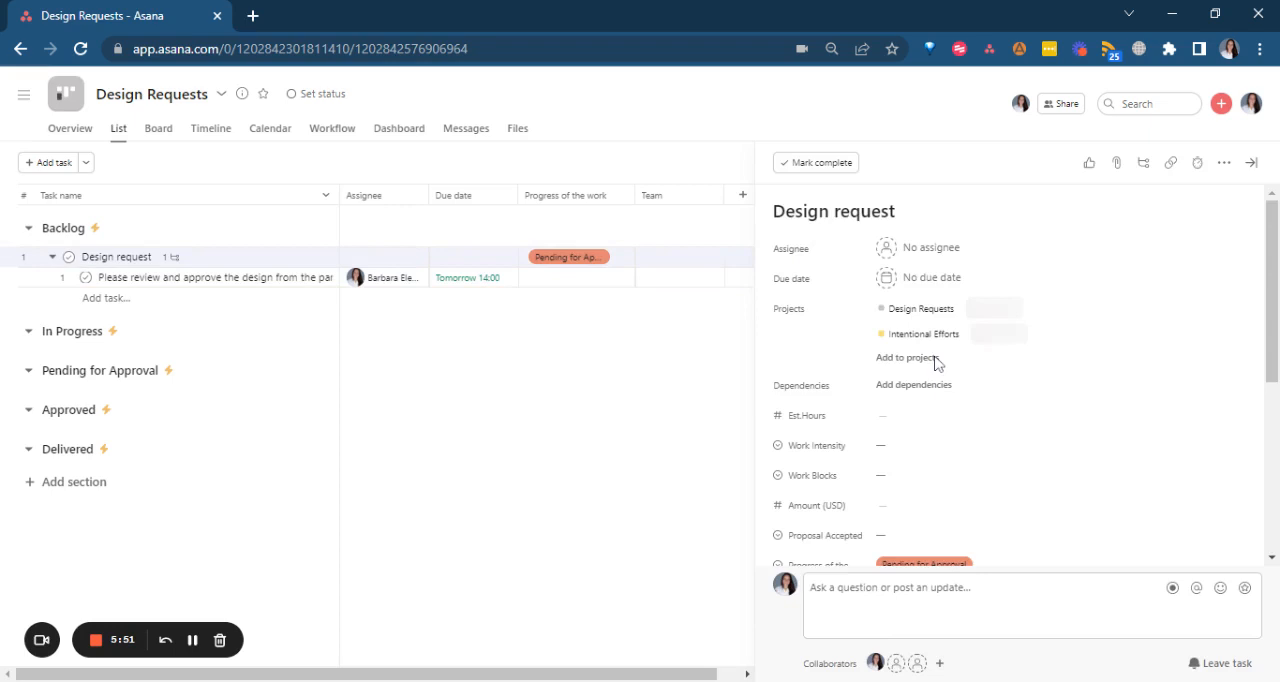
Mark the review subtask complete, set the Design request's progress to Approved and close the task details.
{"action": "scroll", "coordinate": [937, 364], "scroll_direction": "down", "scroll_amount": 4}
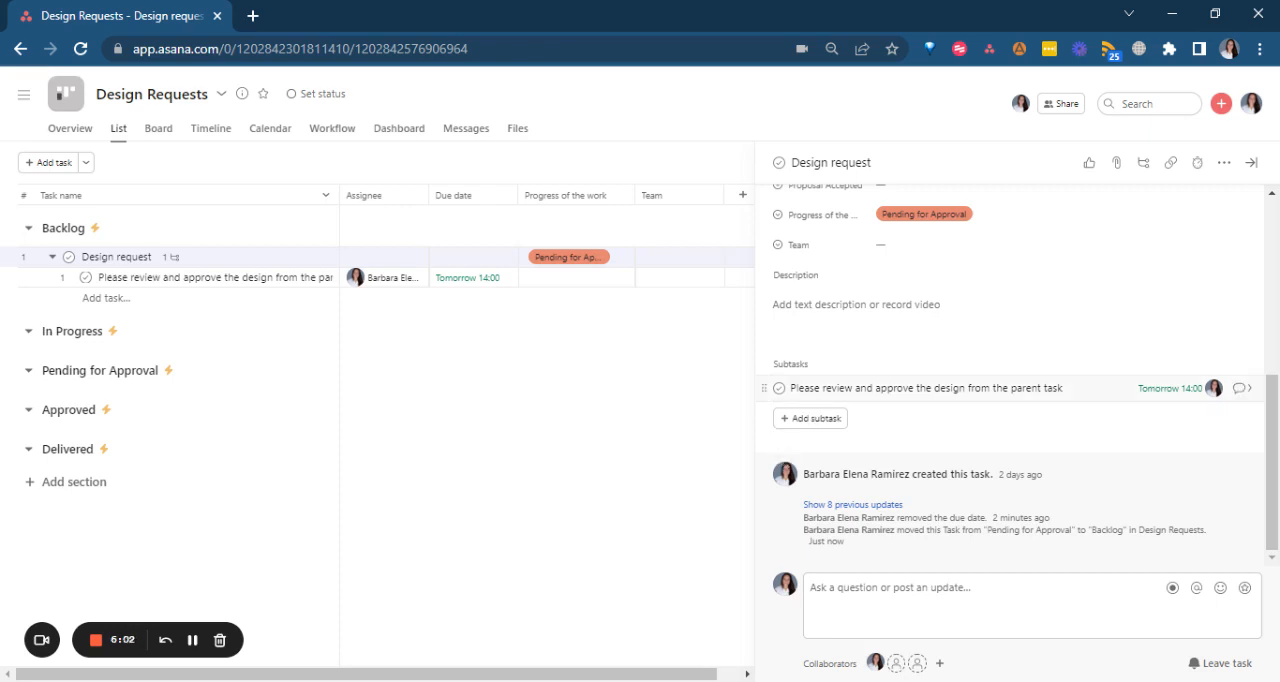
{"action": "left_click", "coordinate": [778, 392]}
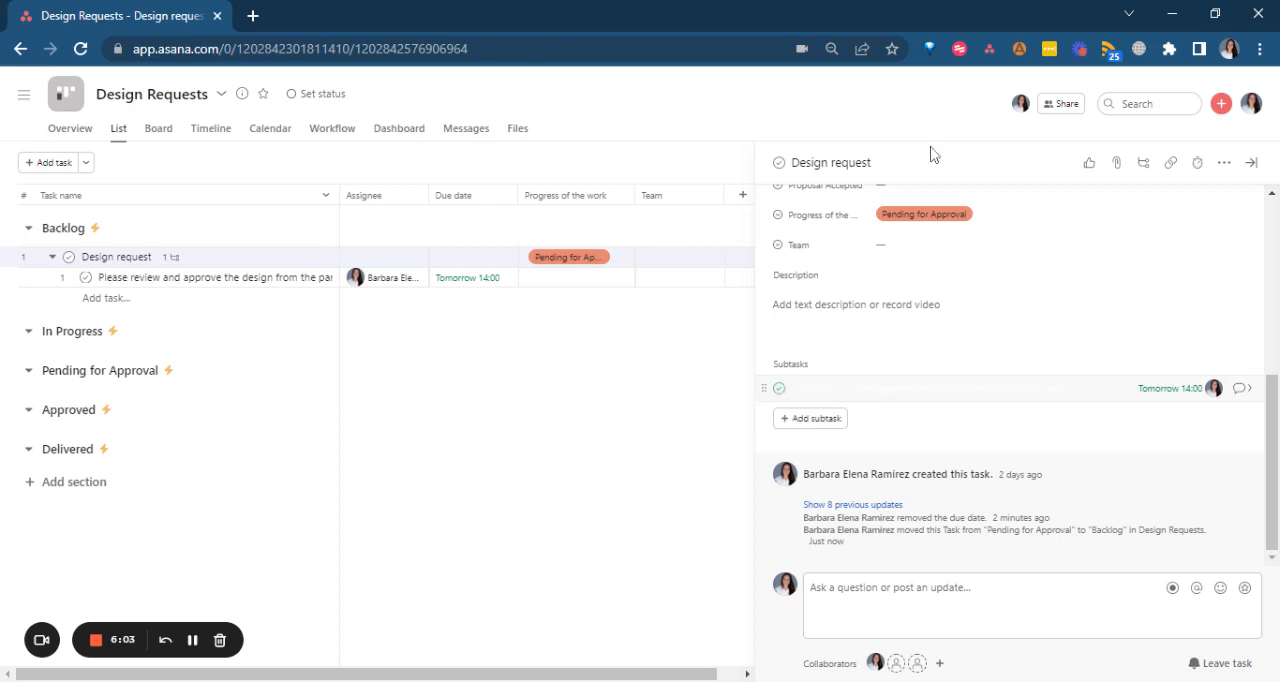
{"action": "left_click", "coordinate": [945, 216]}
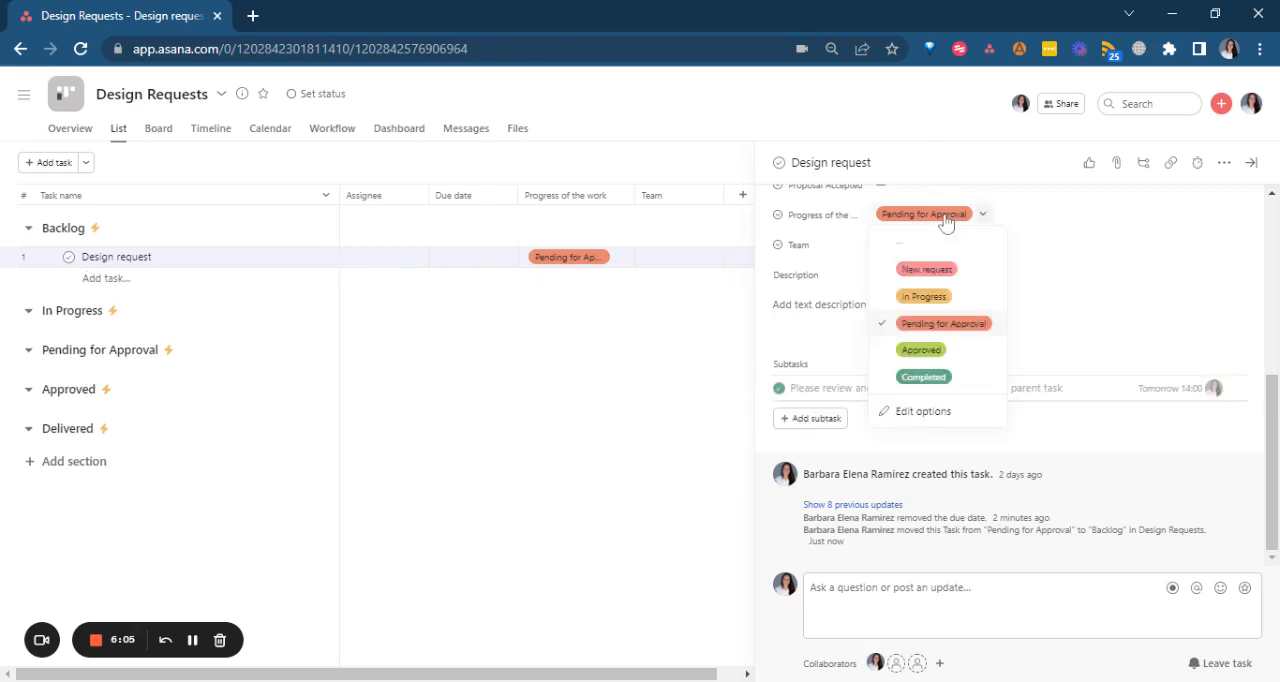
{"action": "left_click", "coordinate": [955, 352]}
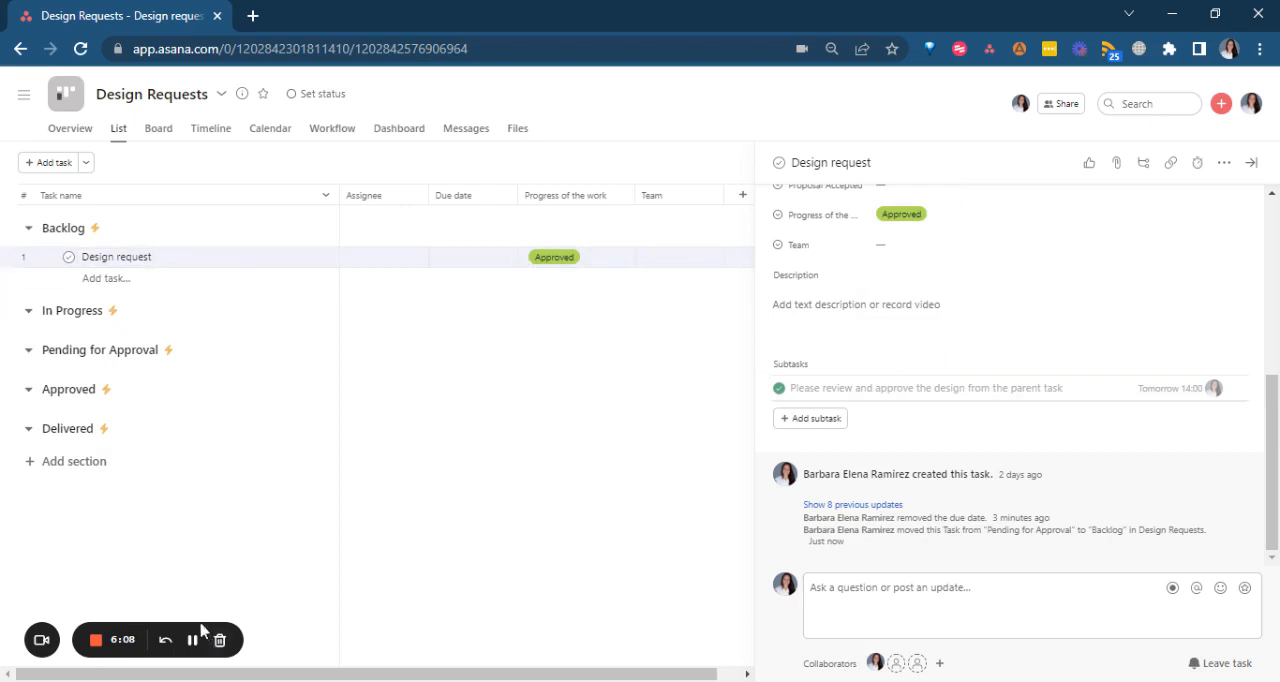
{"action": "left_click", "coordinate": [1251, 164]}
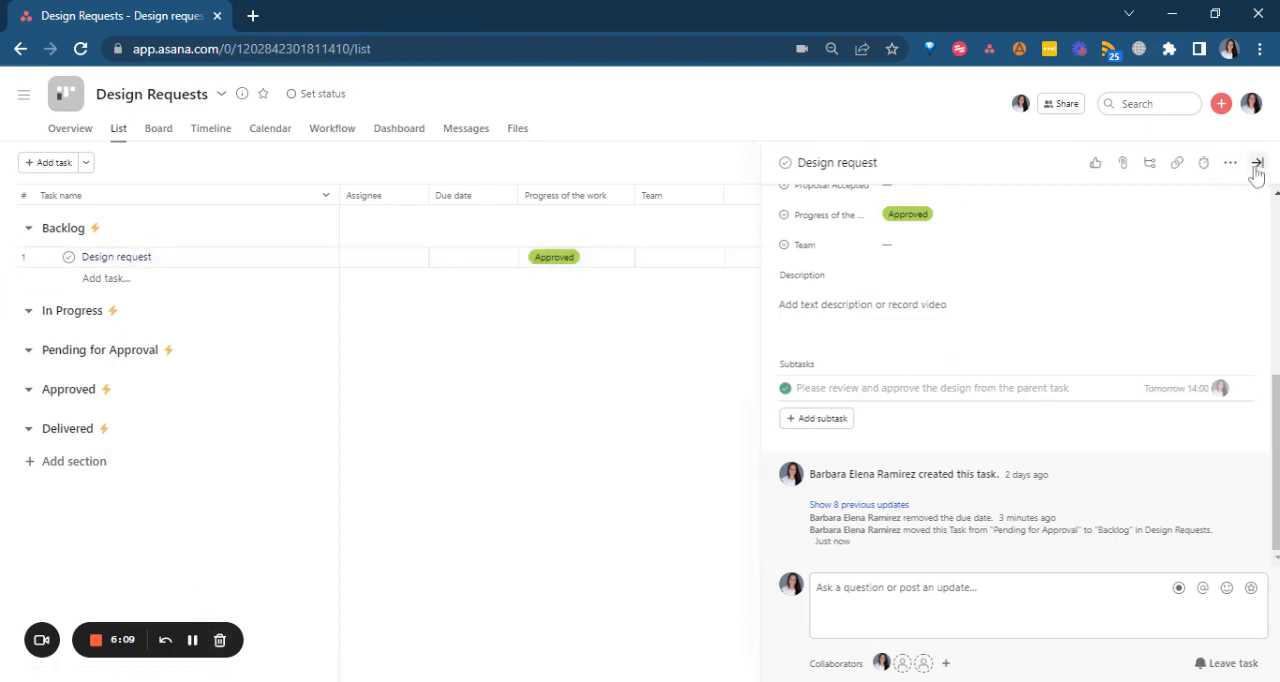
Open a blank task template from the project's customization options, review its available fields and close it without filling it in.
{"action": "left_click", "coordinate": [1240, 164]}
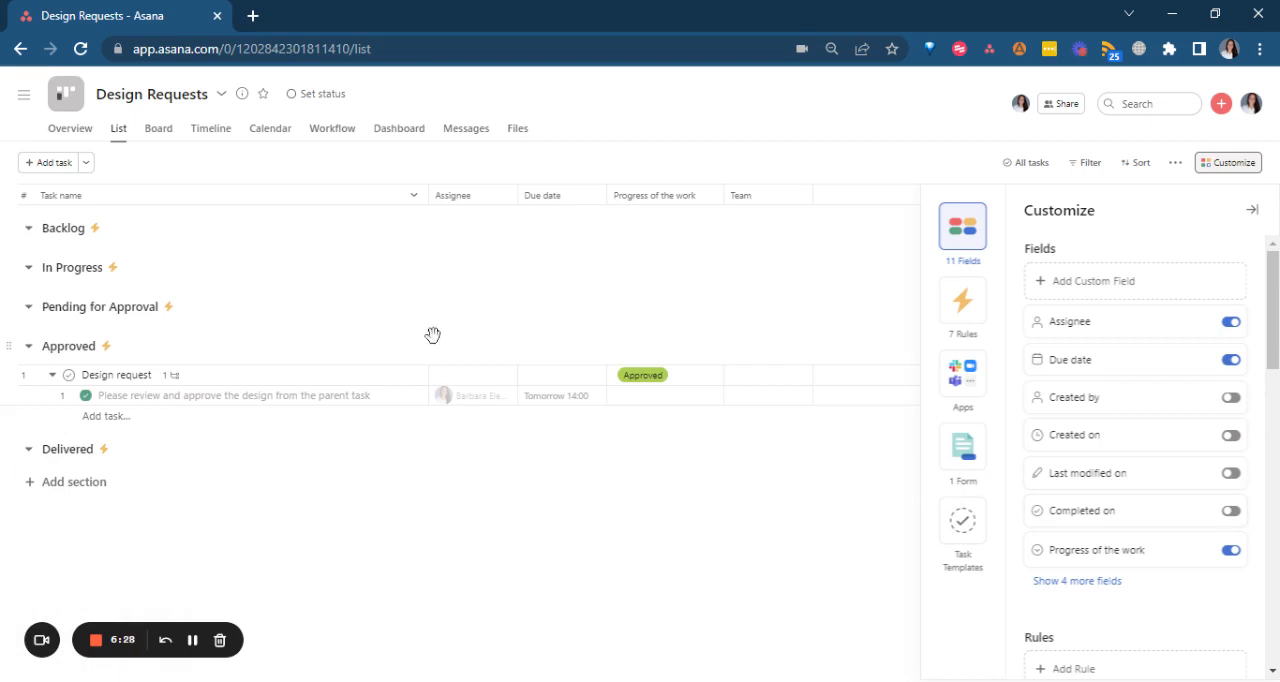
{"action": "left_click", "coordinate": [960, 534]}
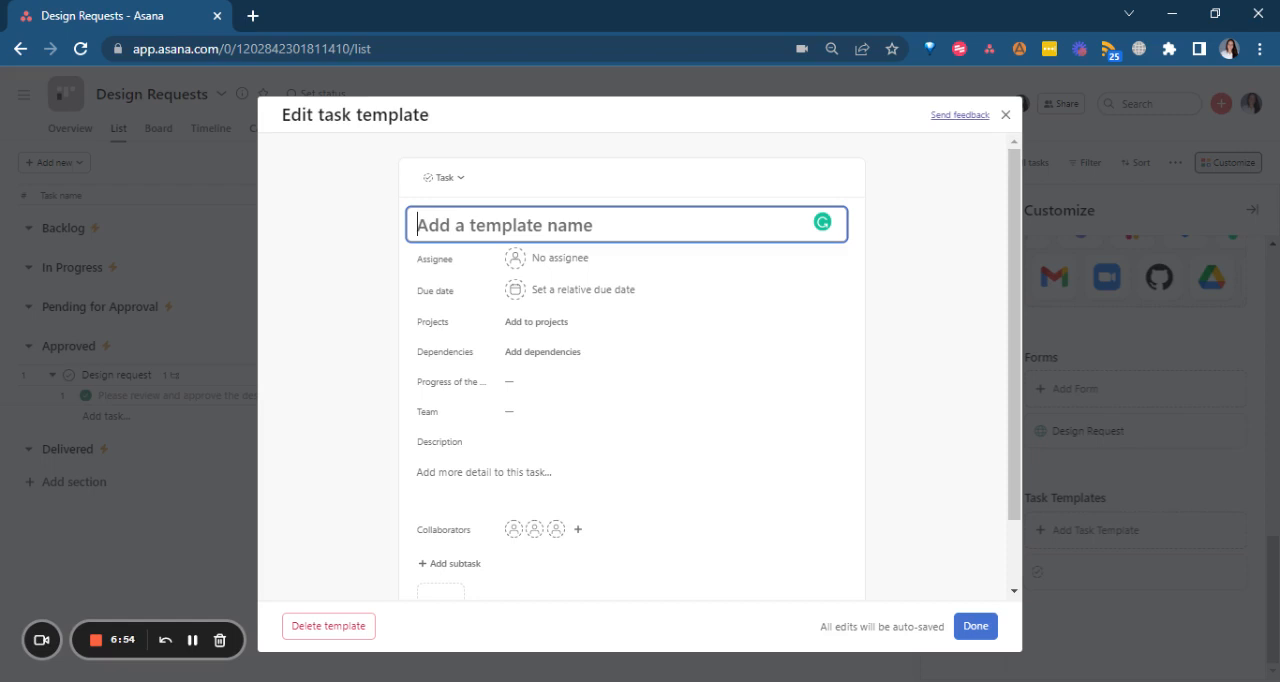
{"action": "scroll", "coordinate": [500, 320], "scroll_direction": "down", "scroll_amount": 2}
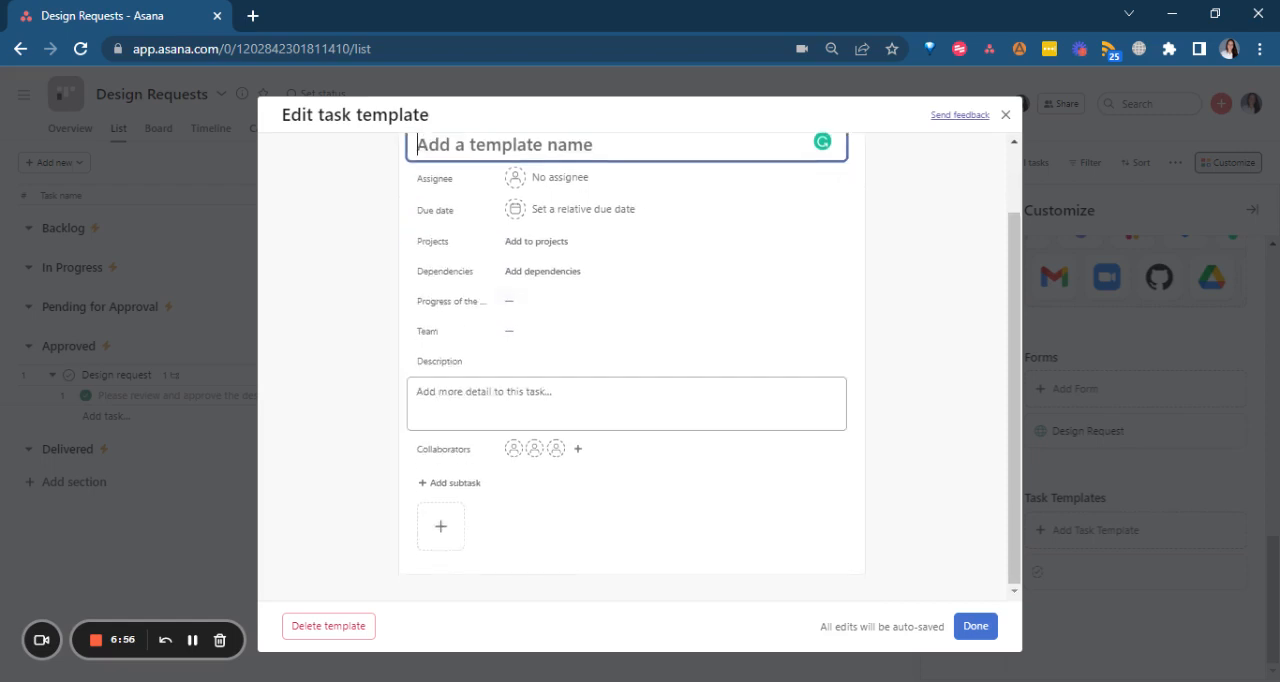
{"action": "scroll", "coordinate": [557, 385], "scroll_direction": "up", "scroll_amount": 2}
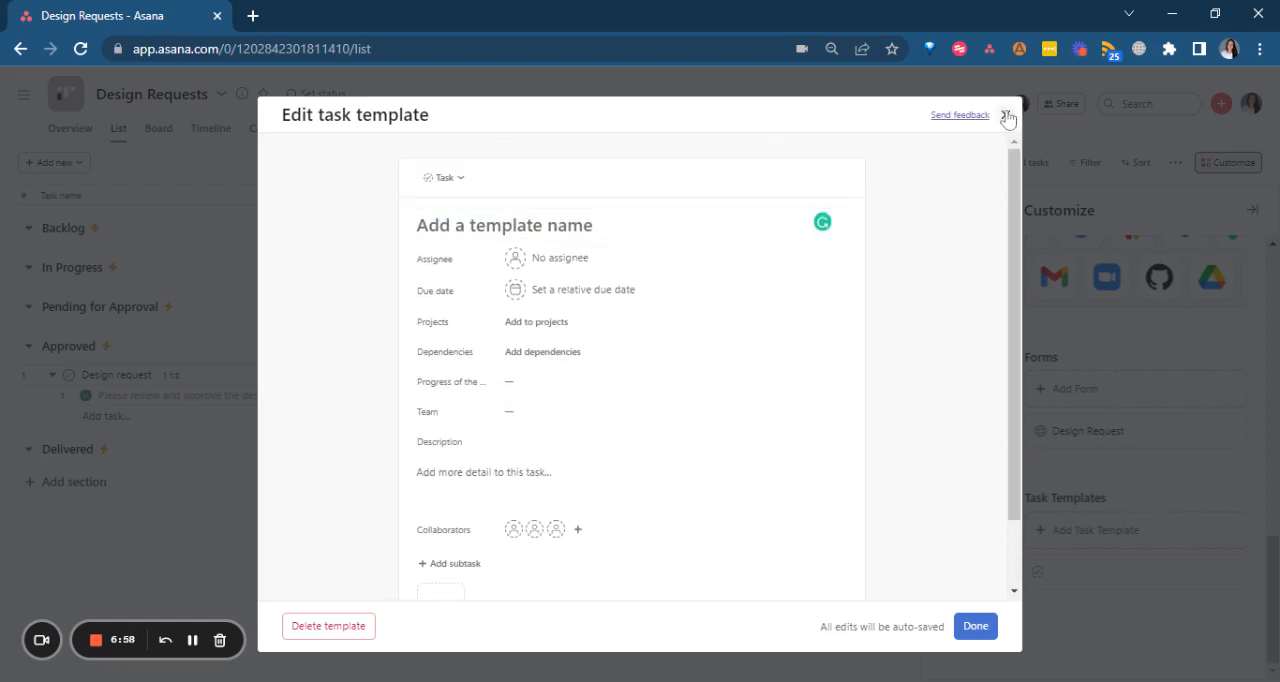
{"action": "left_click", "coordinate": [1006, 114]}
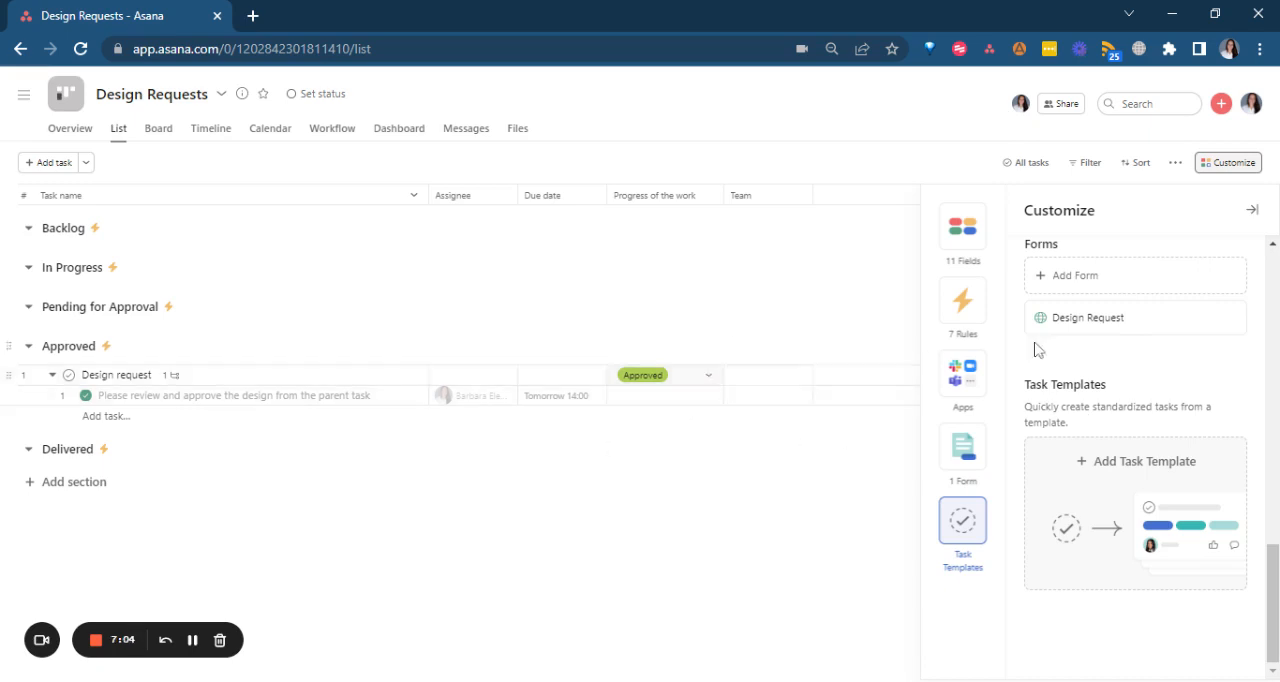
{"action": "scroll", "coordinate": [1170, 362], "scroll_direction": "up", "scroll_amount": 10}
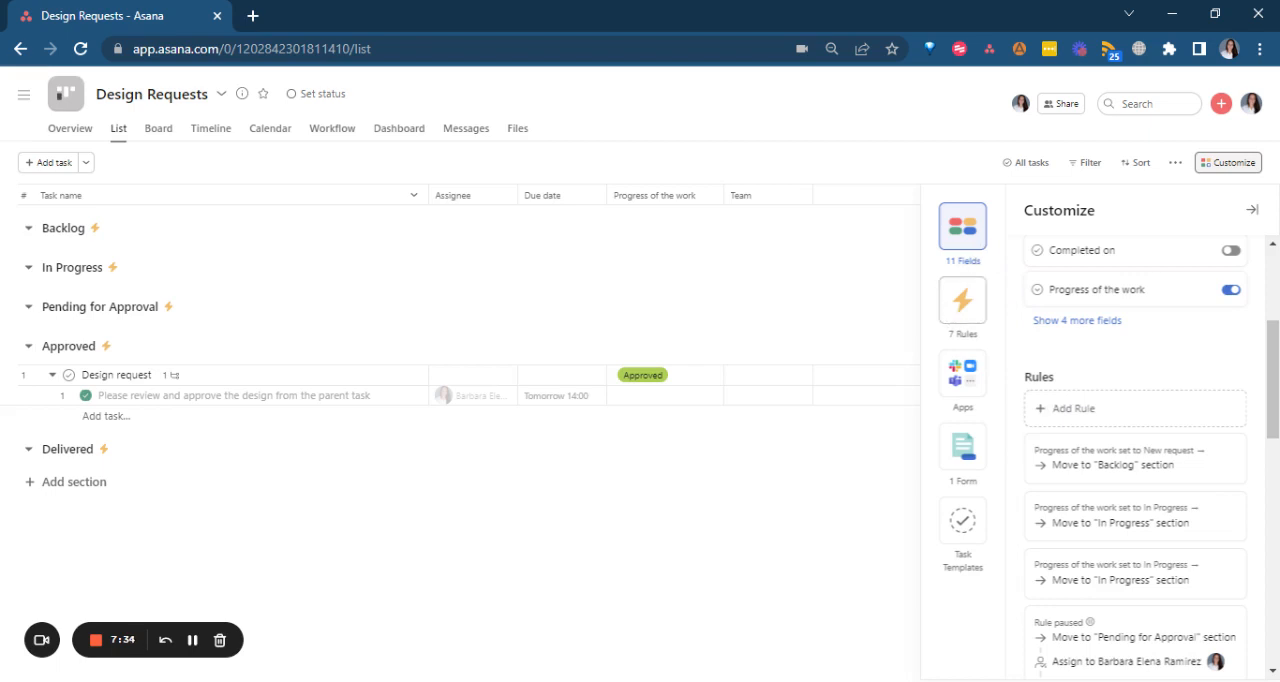
{"action": "scroll", "coordinate": [1154, 342], "scroll_direction": "up", "scroll_amount": 1}
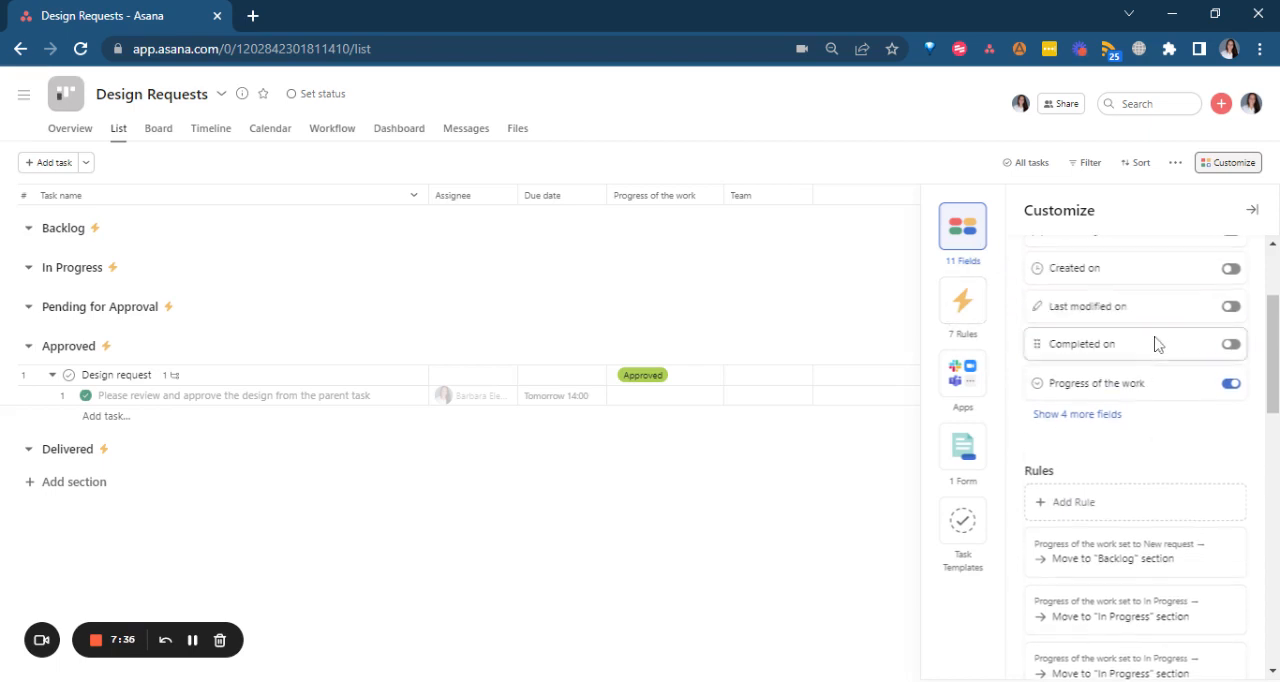
{"action": "left_click", "coordinate": [1081, 504]}
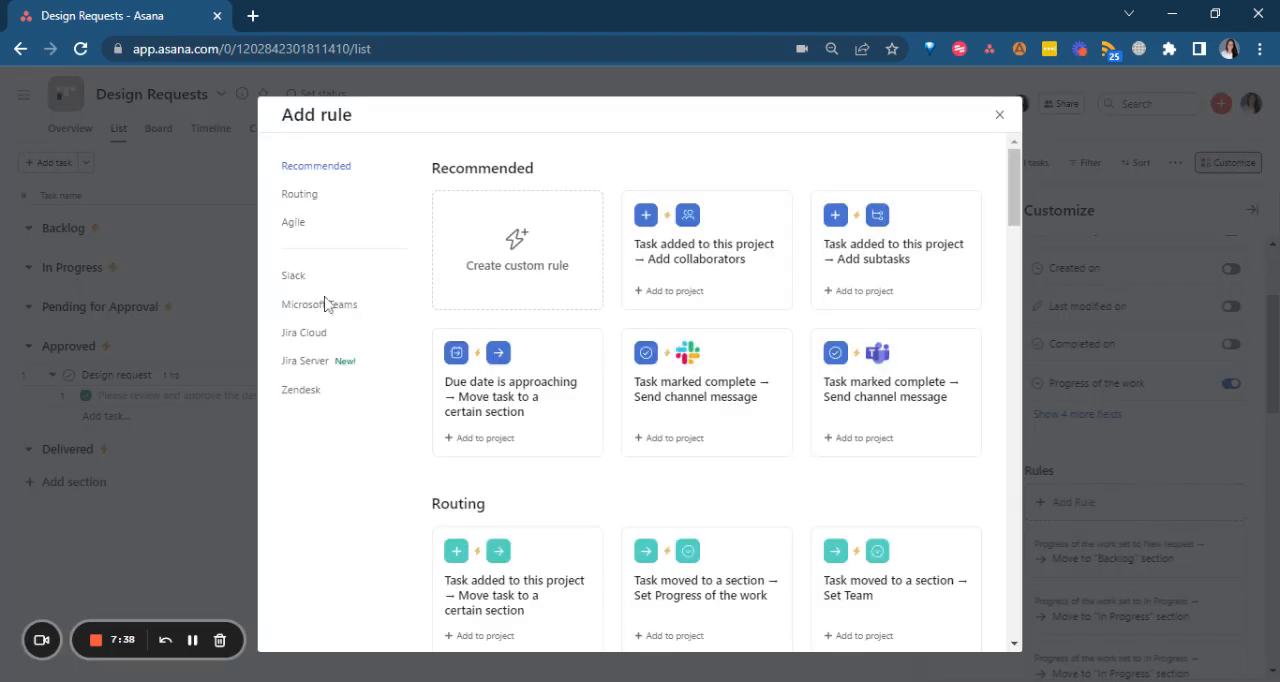
{"action": "left_click", "coordinate": [999, 115]}
Start a new custom field for the project titled Requirements and set its field type to Multi-select.
{"action": "scroll", "coordinate": [1141, 358], "scroll_direction": "up", "scroll_amount": 1}
{"action": "left_click", "coordinate": [1094, 280]}
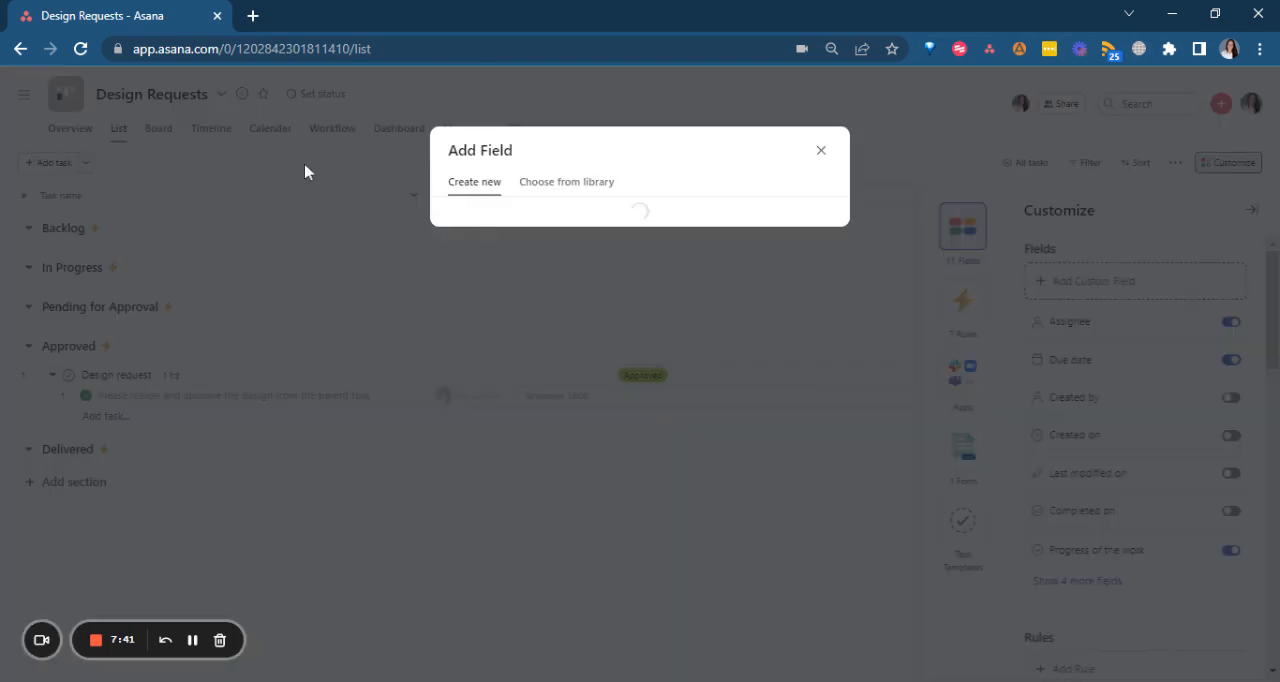
{"action": "type", "text": "Requ"}
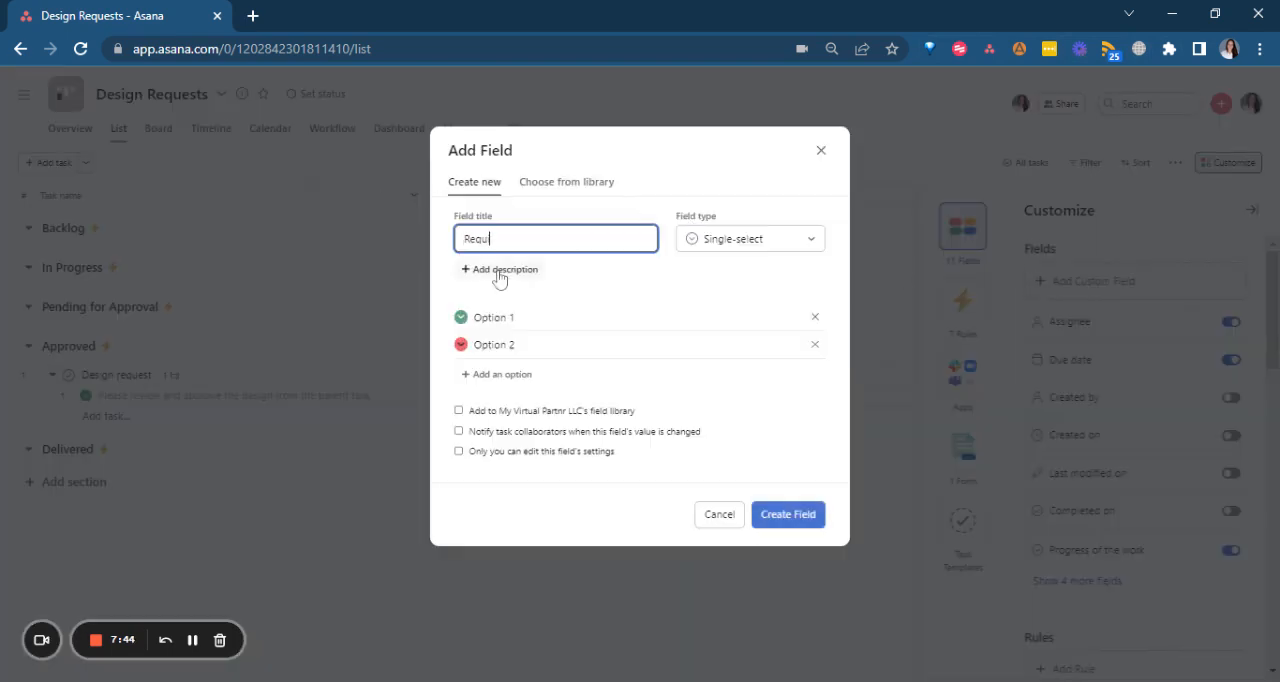
{"action": "type", "text": "irements"}
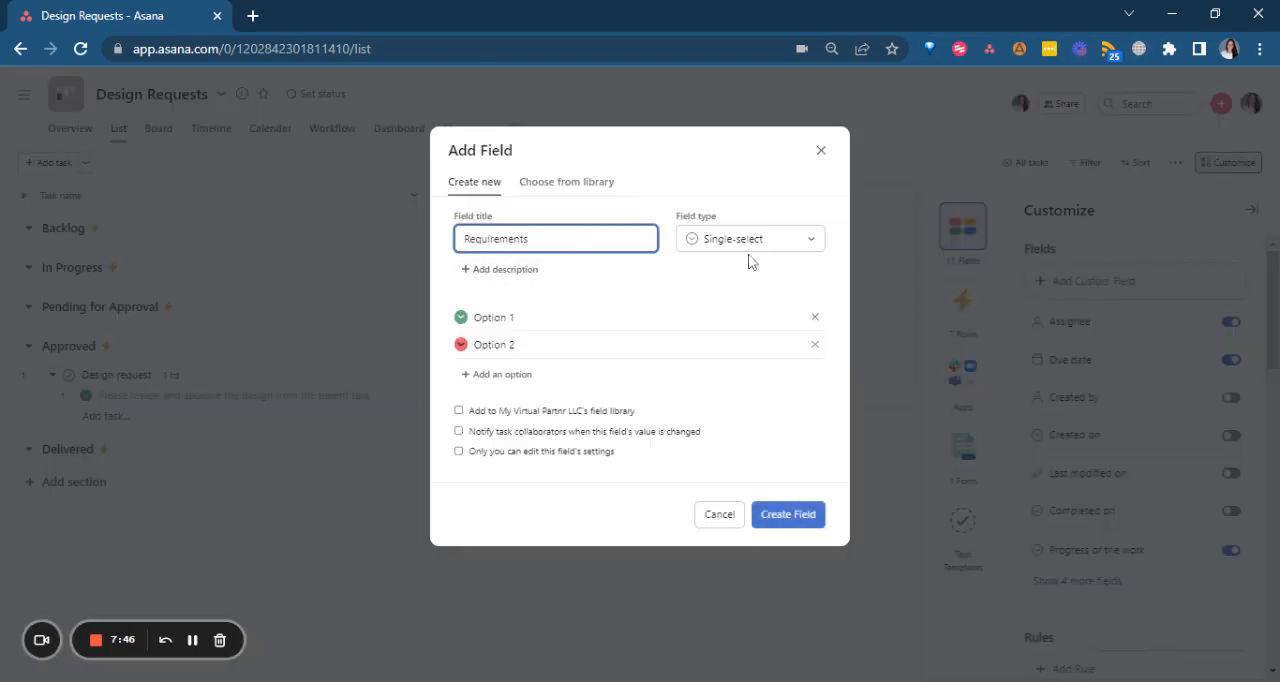
{"action": "left_click", "coordinate": [757, 248]}
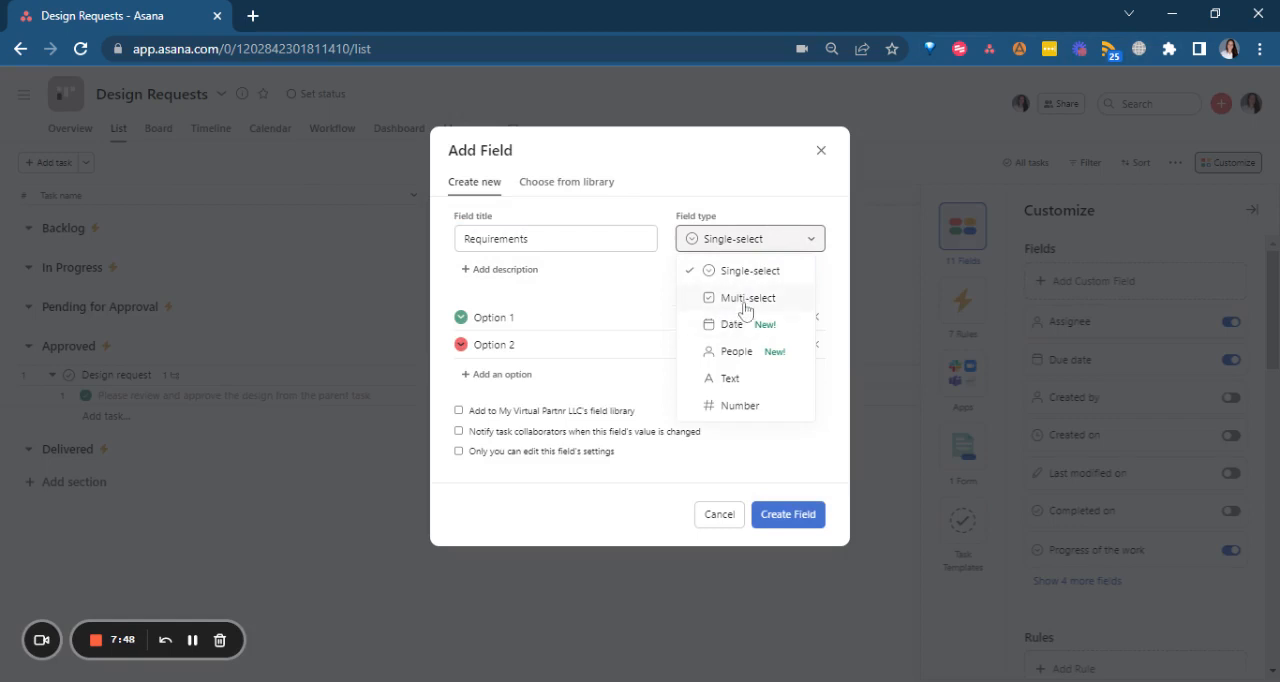
{"action": "left_click", "coordinate": [745, 306]}
Name the Requirements field's two options Copywritting and Design, and create the field.
{"action": "left_click_drag", "start_coordinate": [532, 318], "coordinate": [2, 303]}
{"action": "type", "text": "Copy"}
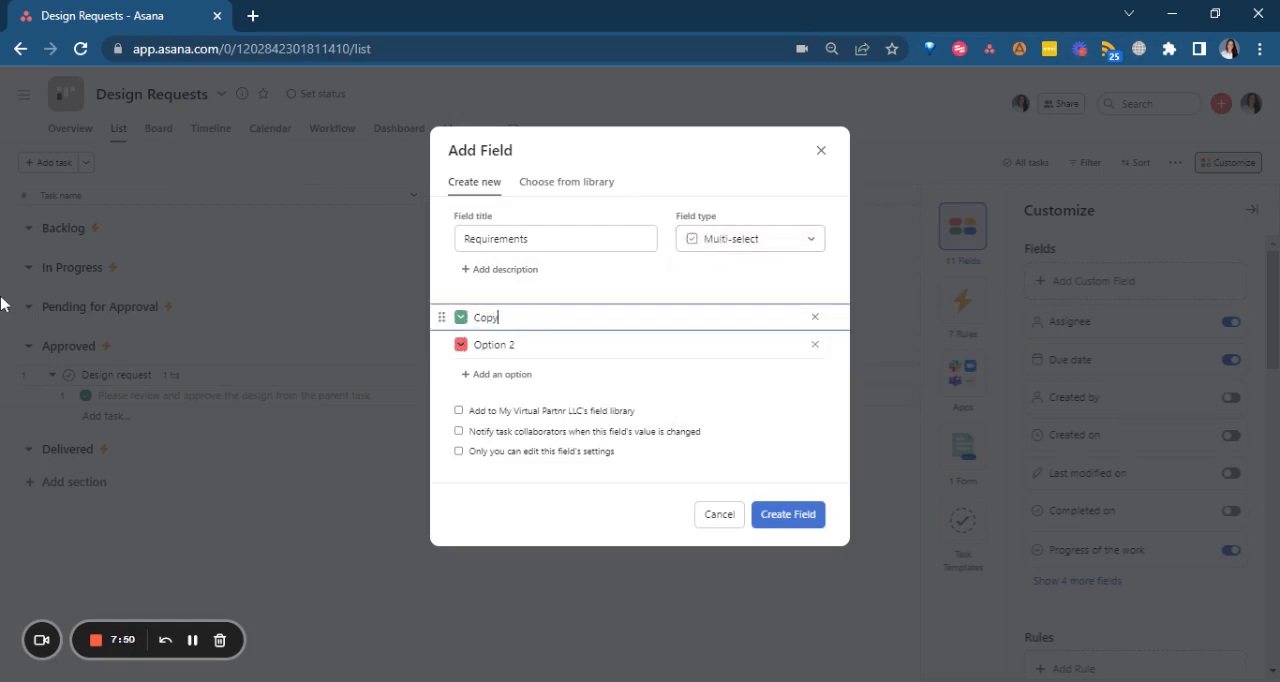
{"action": "type", "text": "writting"}
{"action": "key", "text": "Tab"}
{"action": "key", "text": "shift+Home"}
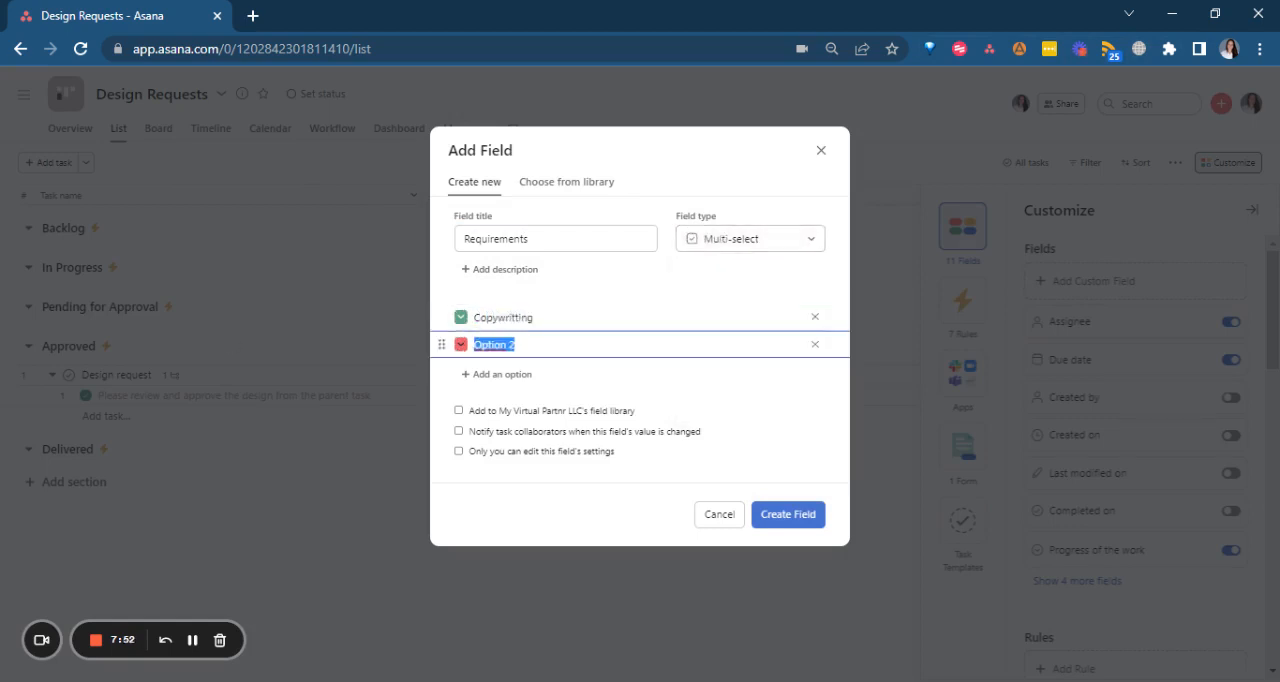
{"action": "type", "text": "Design"}
{"action": "left_click", "coordinate": [789, 515]}
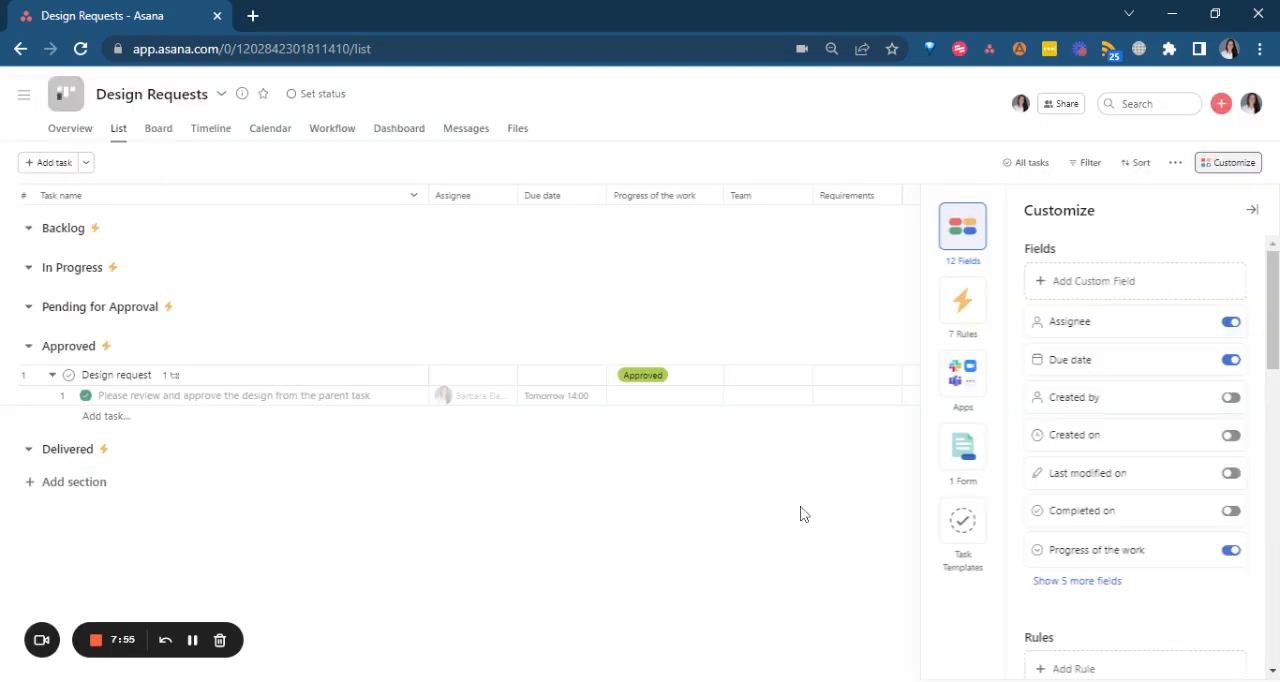
Start a custom rule triggered when Requirements is changed and contains any of Copywritting.
{"action": "left_click", "coordinate": [966, 302]}
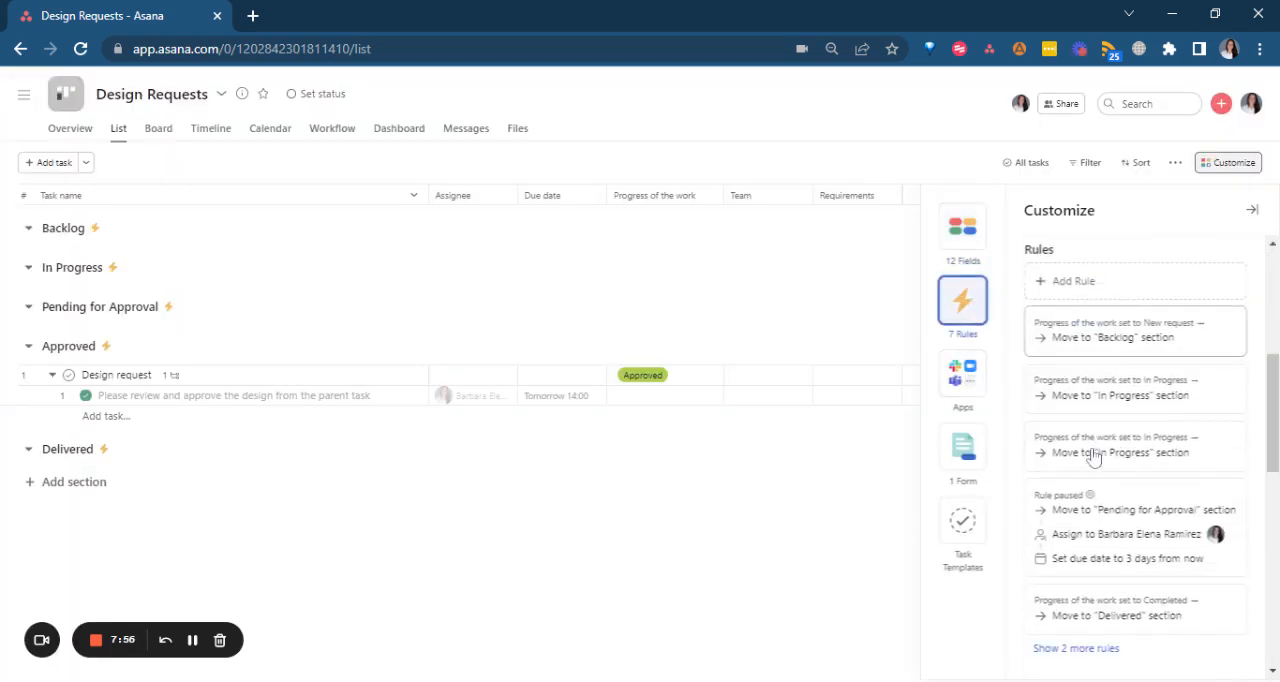
{"action": "left_click", "coordinate": [1121, 283]}
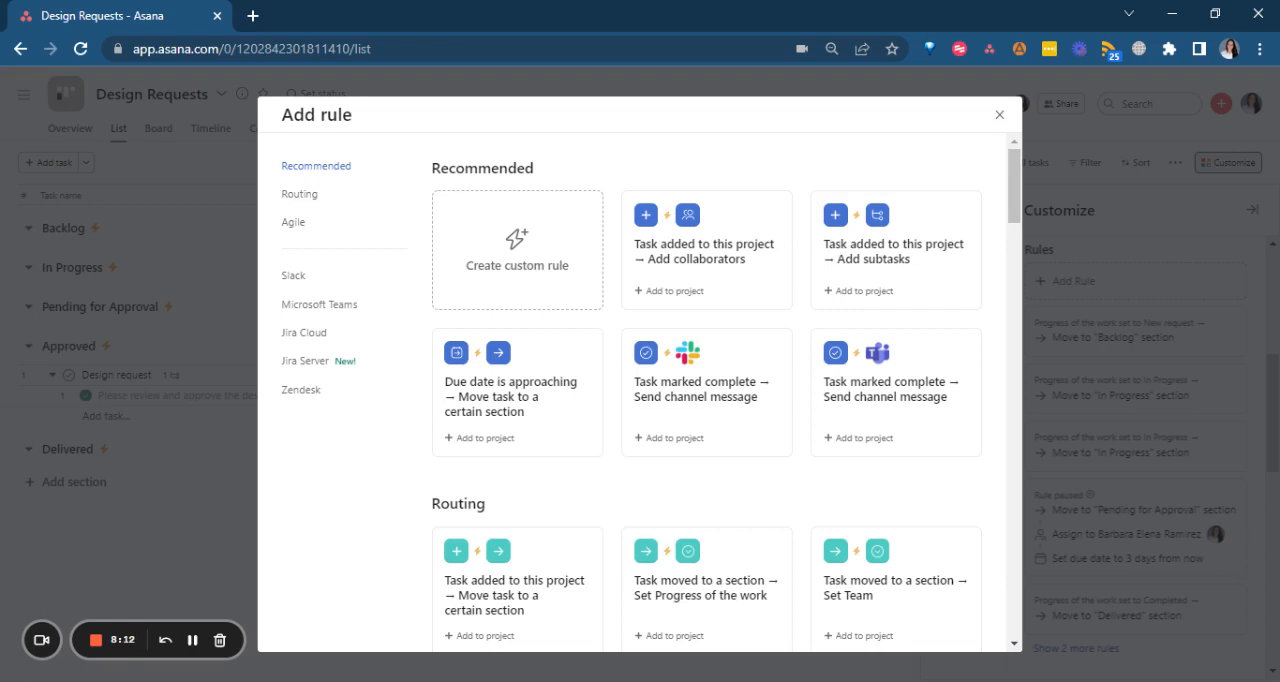
{"action": "left_click", "coordinate": [548, 276]}
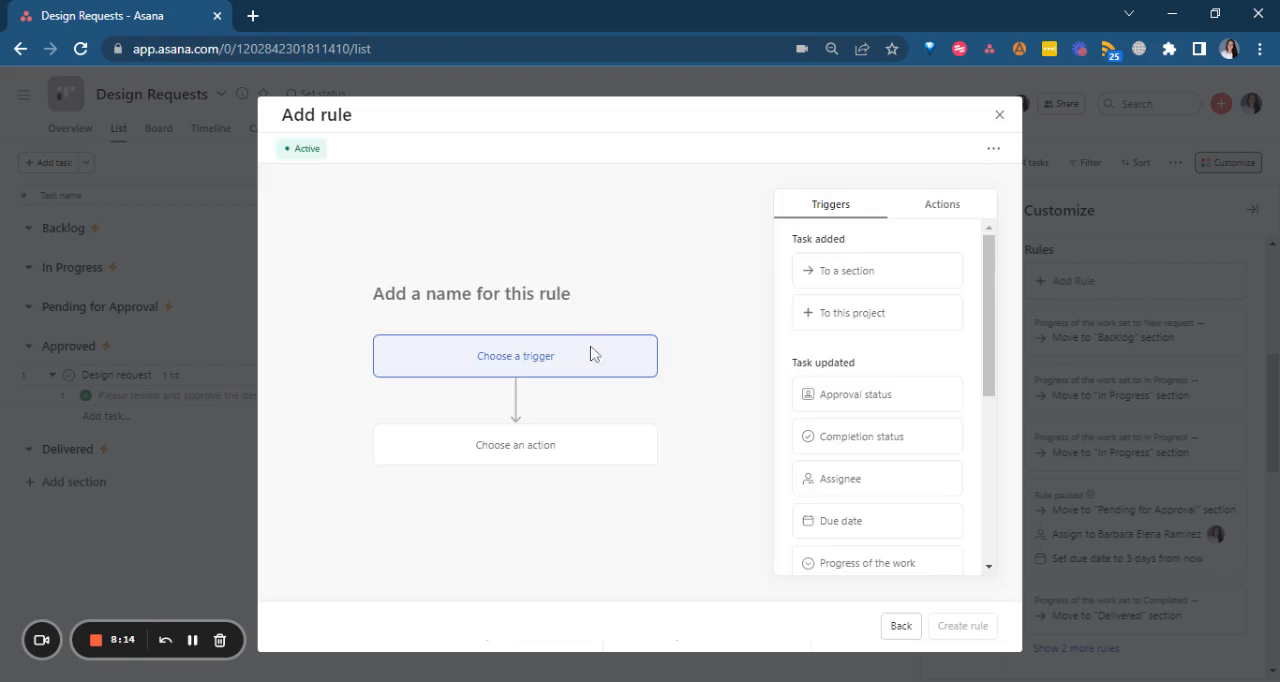
{"action": "scroll", "coordinate": [894, 393], "scroll_direction": "down", "scroll_amount": 2}
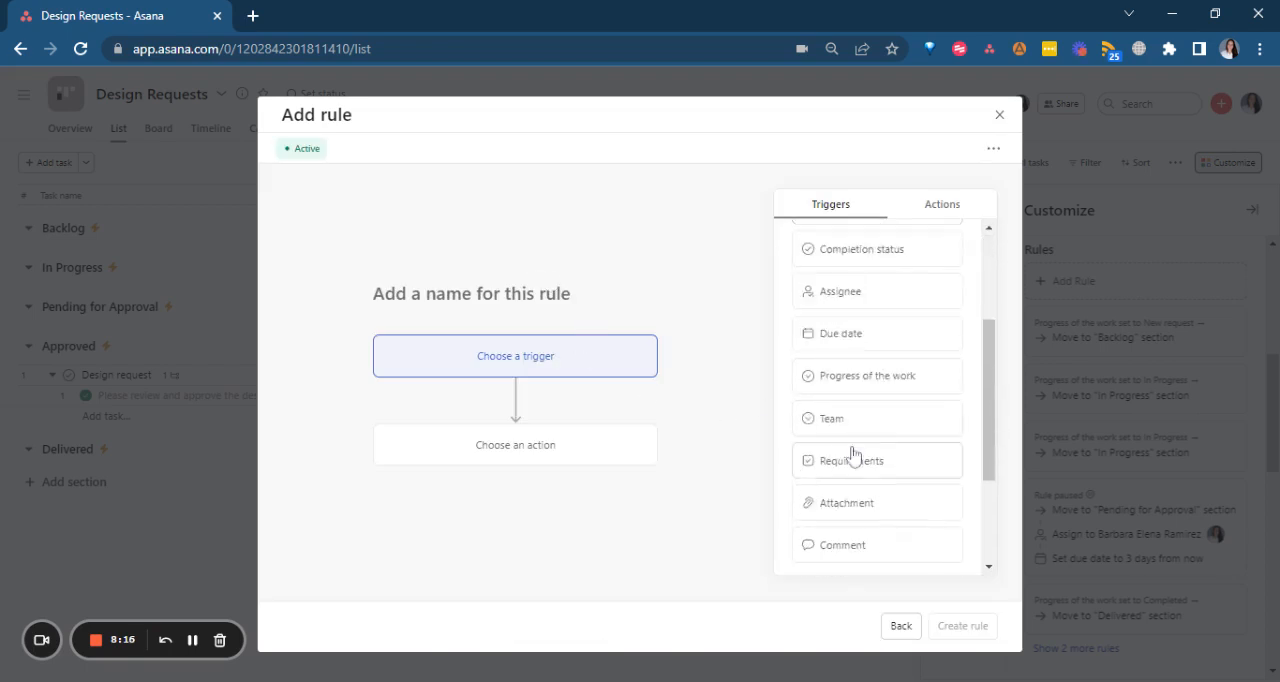
{"action": "scroll", "coordinate": [849, 449], "scroll_direction": "down", "scroll_amount": 2}
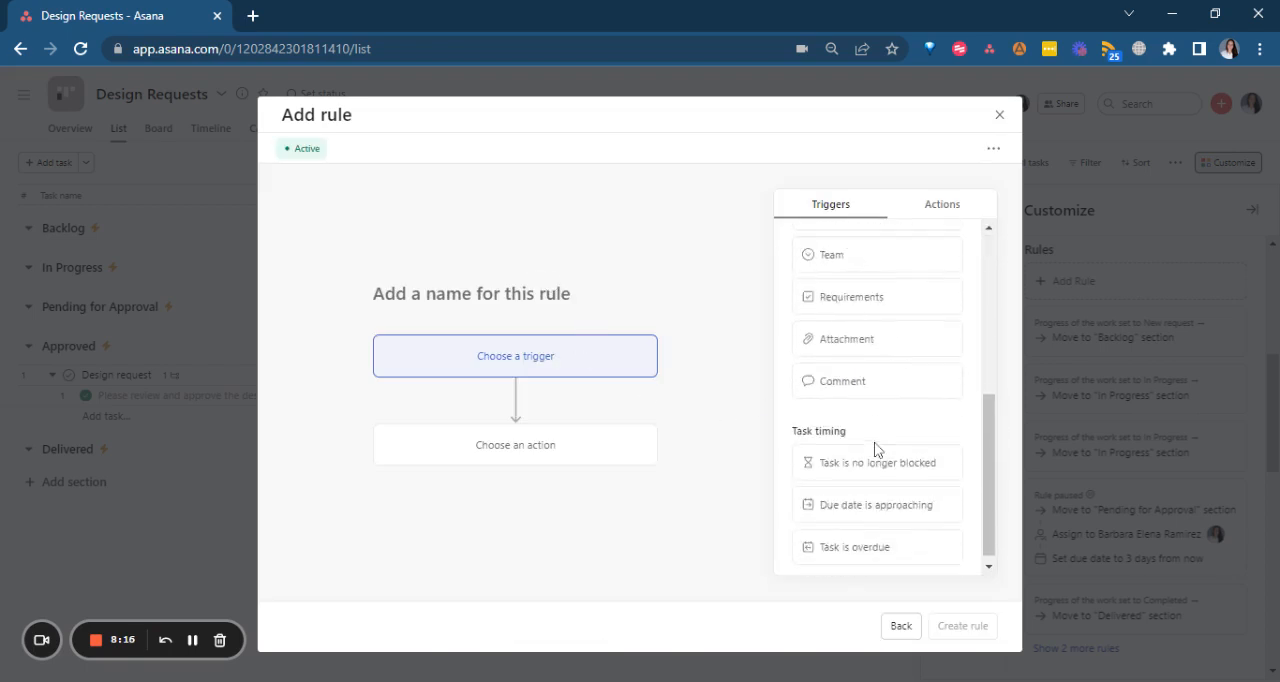
{"action": "left_click", "coordinate": [825, 290]}
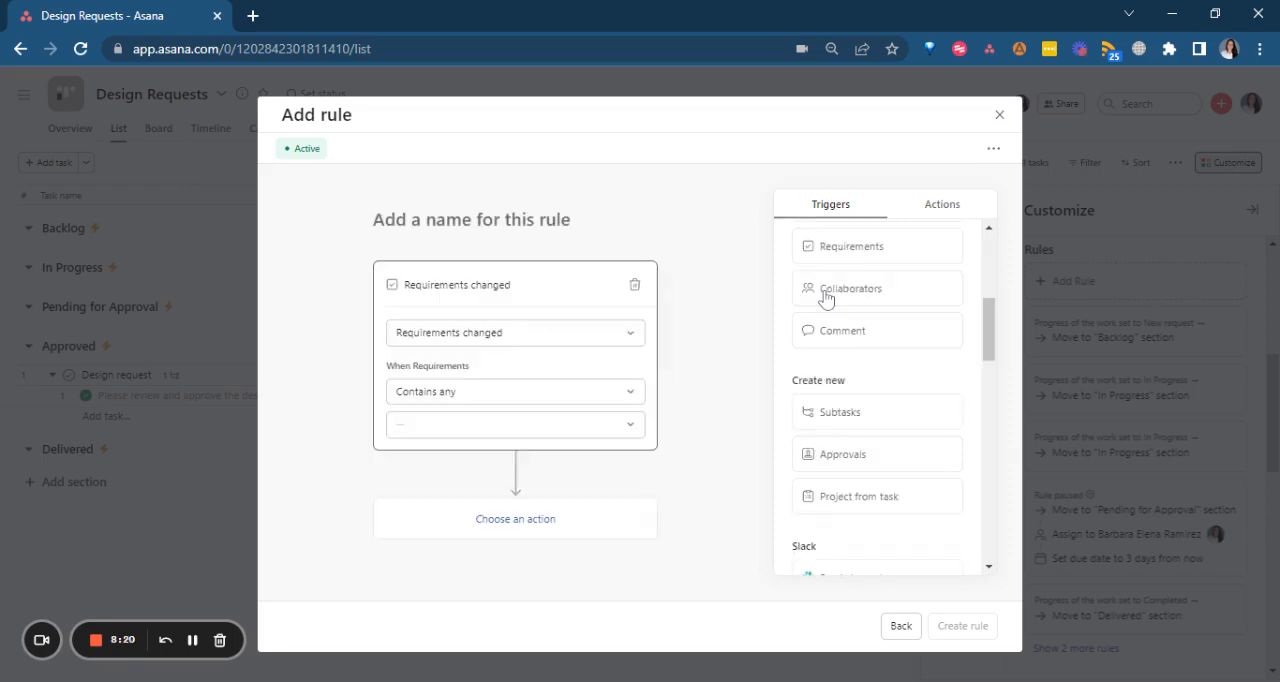
{"action": "left_click", "coordinate": [440, 432]}
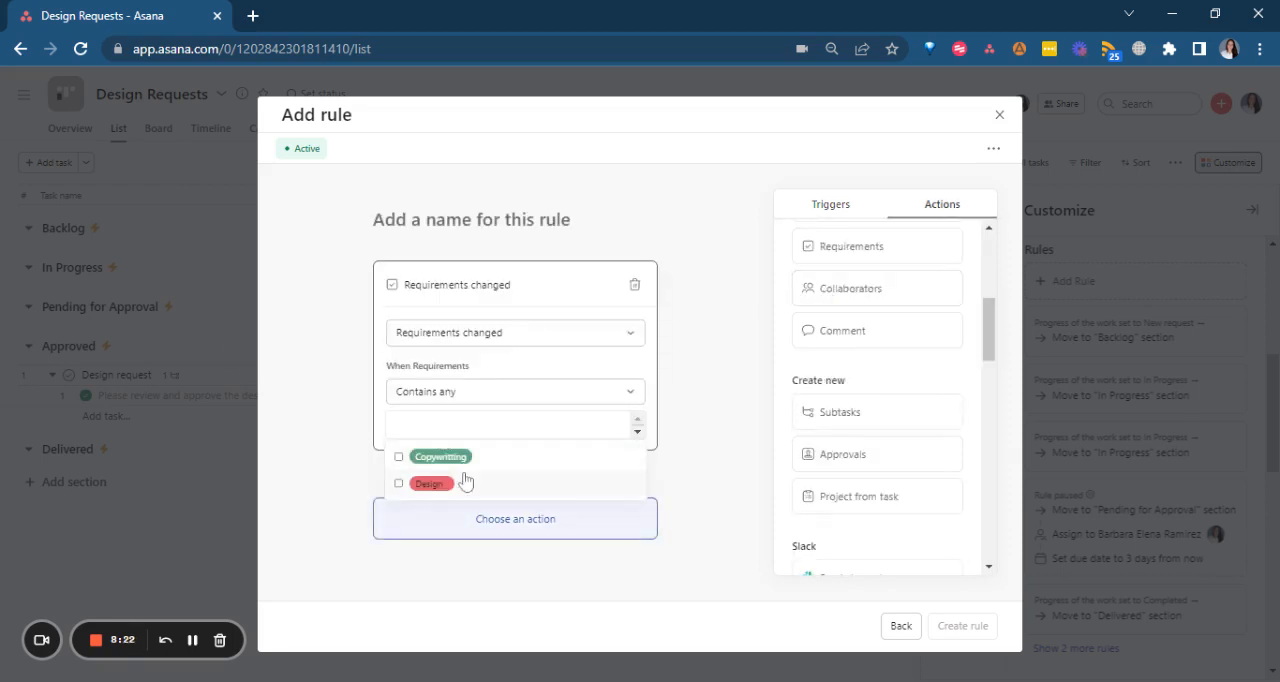
{"action": "left_click", "coordinate": [462, 459]}
Give the Copywritting rule an action that adds subtasks and create the rule.
{"action": "left_click", "coordinate": [854, 411]}
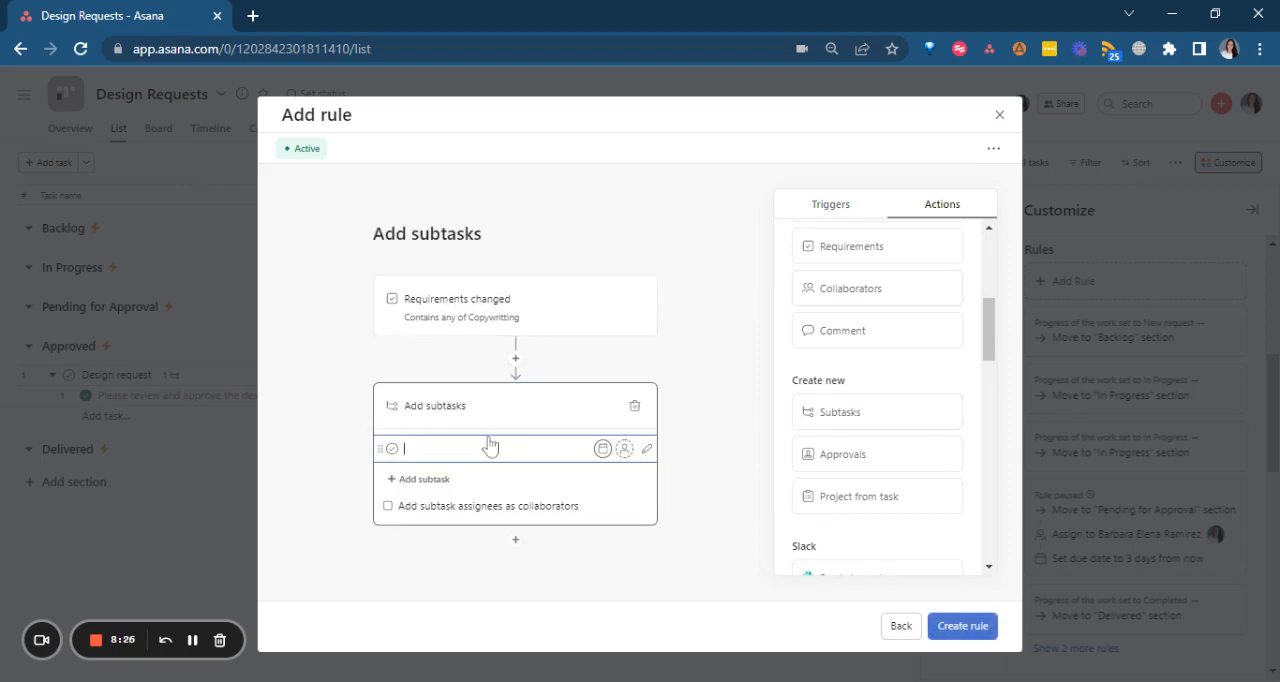
{"action": "left_click", "coordinate": [490, 447]}
{"action": "left_click", "coordinate": [958, 628]}
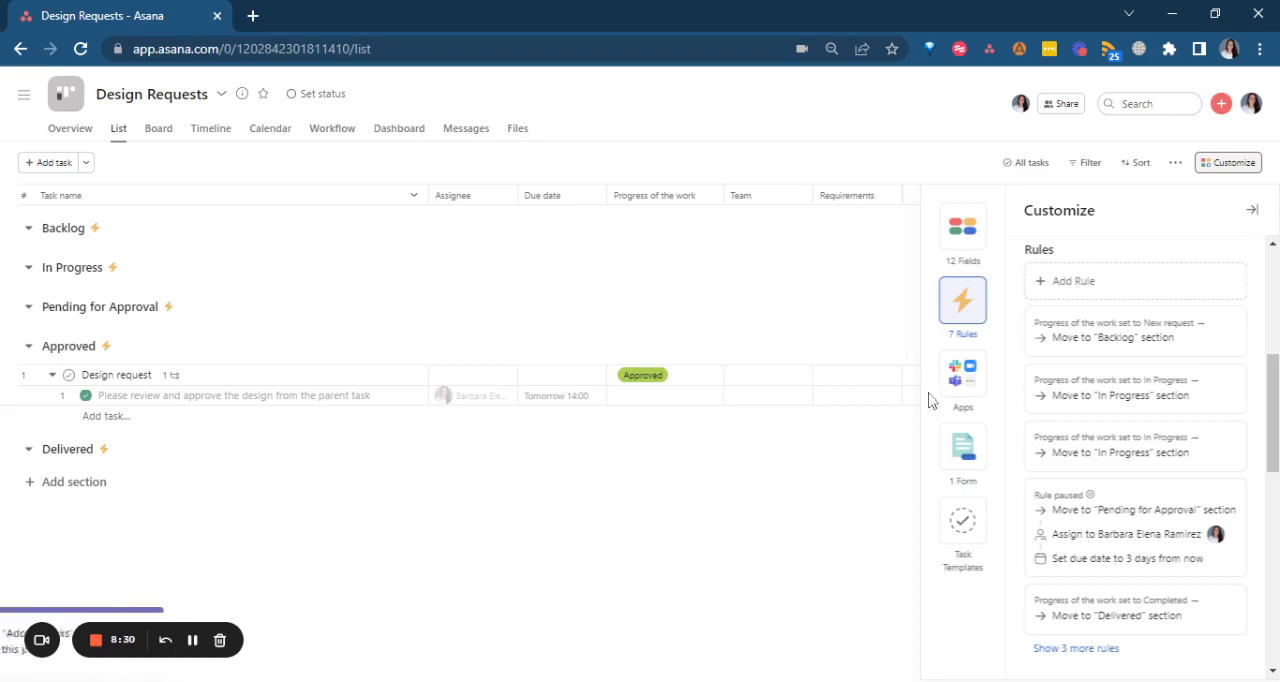
Create a second custom rule that adds subtasks when Requirements is changed and contains any of Design.
{"action": "left_click", "coordinate": [1146, 284]}
{"action": "left_click", "coordinate": [502, 254]}
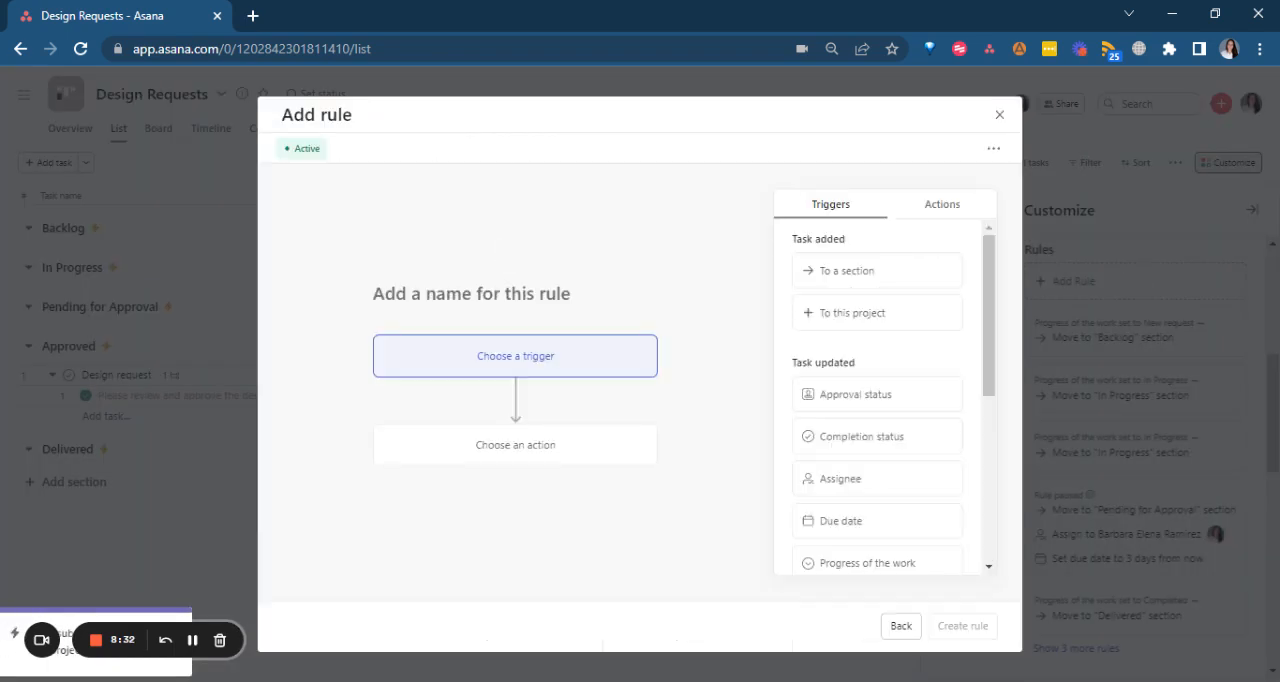
{"action": "scroll", "coordinate": [863, 462], "scroll_direction": "down", "scroll_amount": 3}
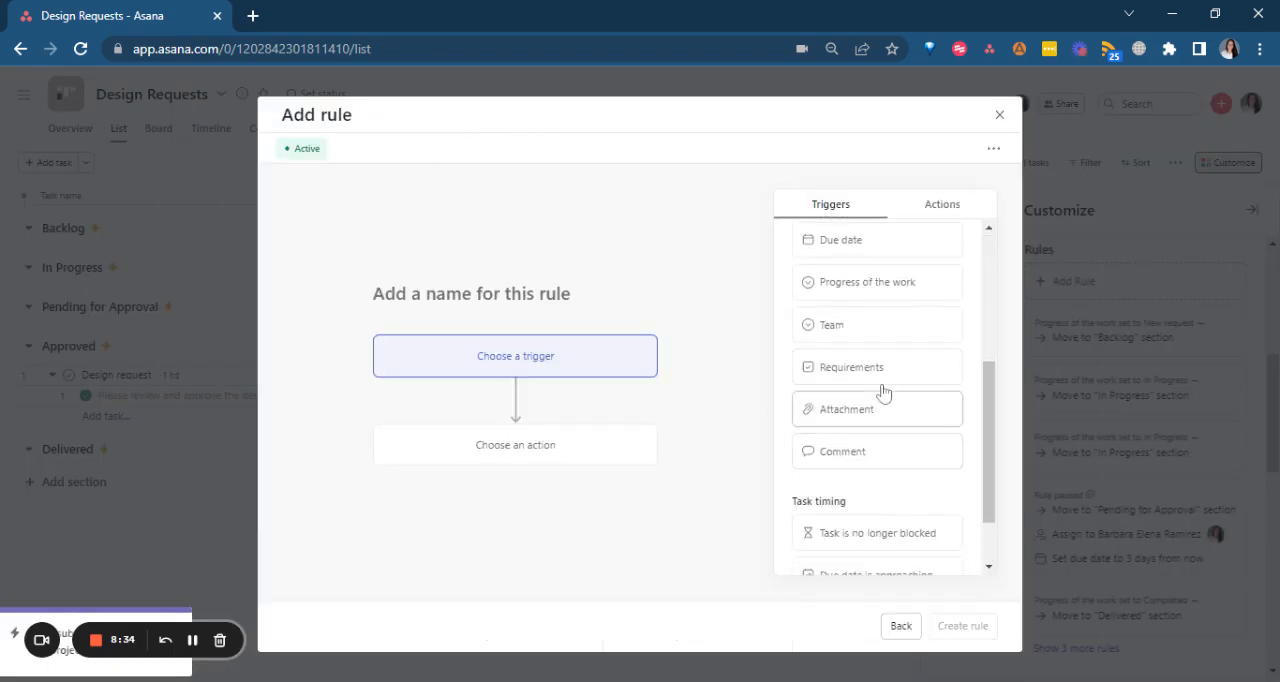
{"action": "left_click", "coordinate": [870, 368]}
{"action": "left_click", "coordinate": [447, 424]}
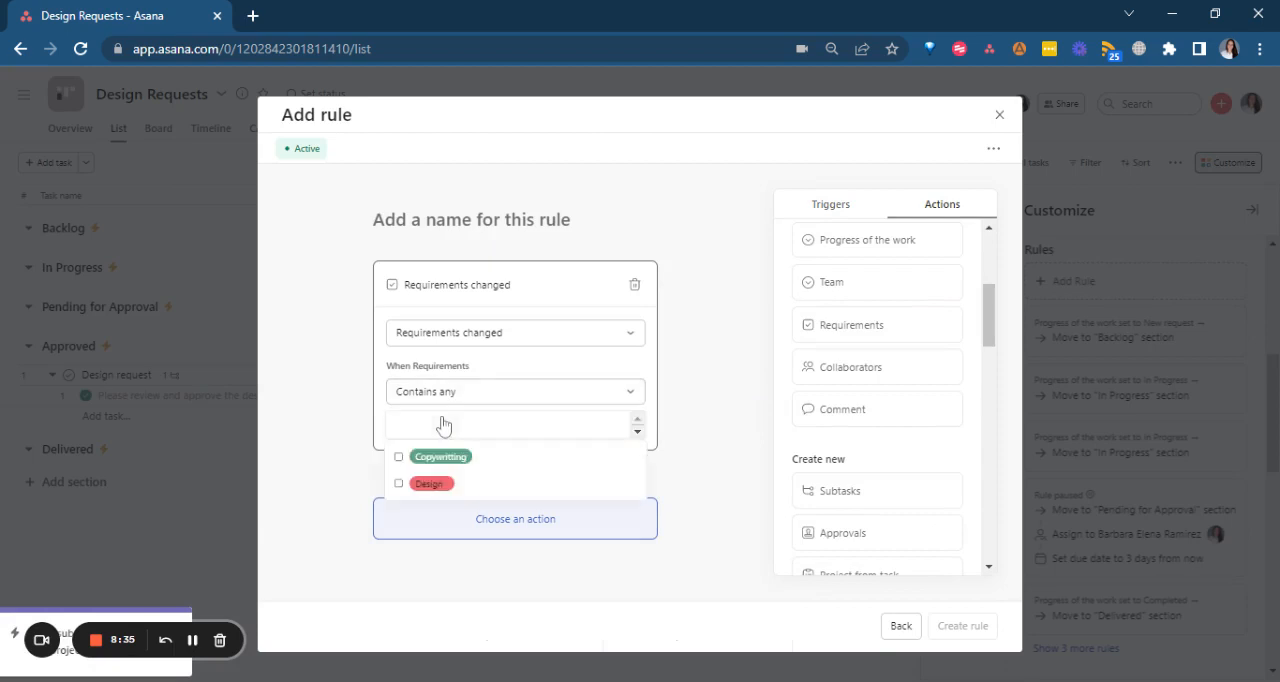
{"action": "left_click", "coordinate": [438, 488]}
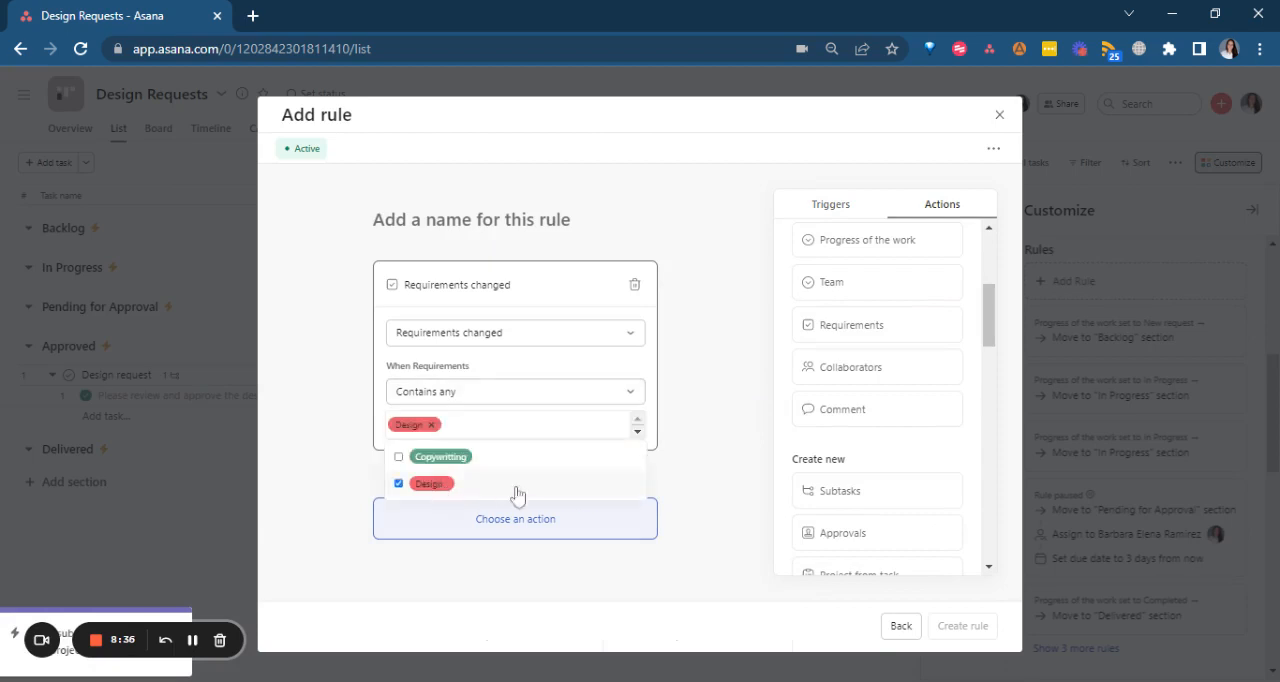
{"action": "left_click", "coordinate": [831, 497]}
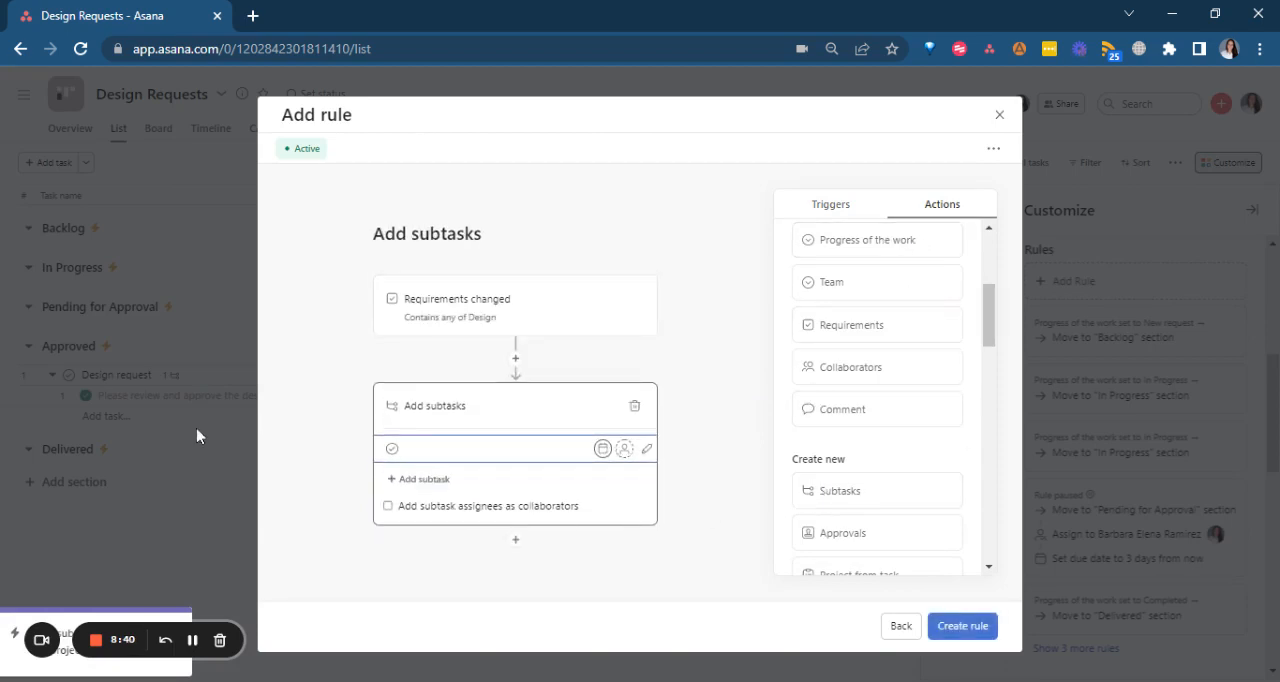
{"action": "left_click", "coordinate": [962, 625]}
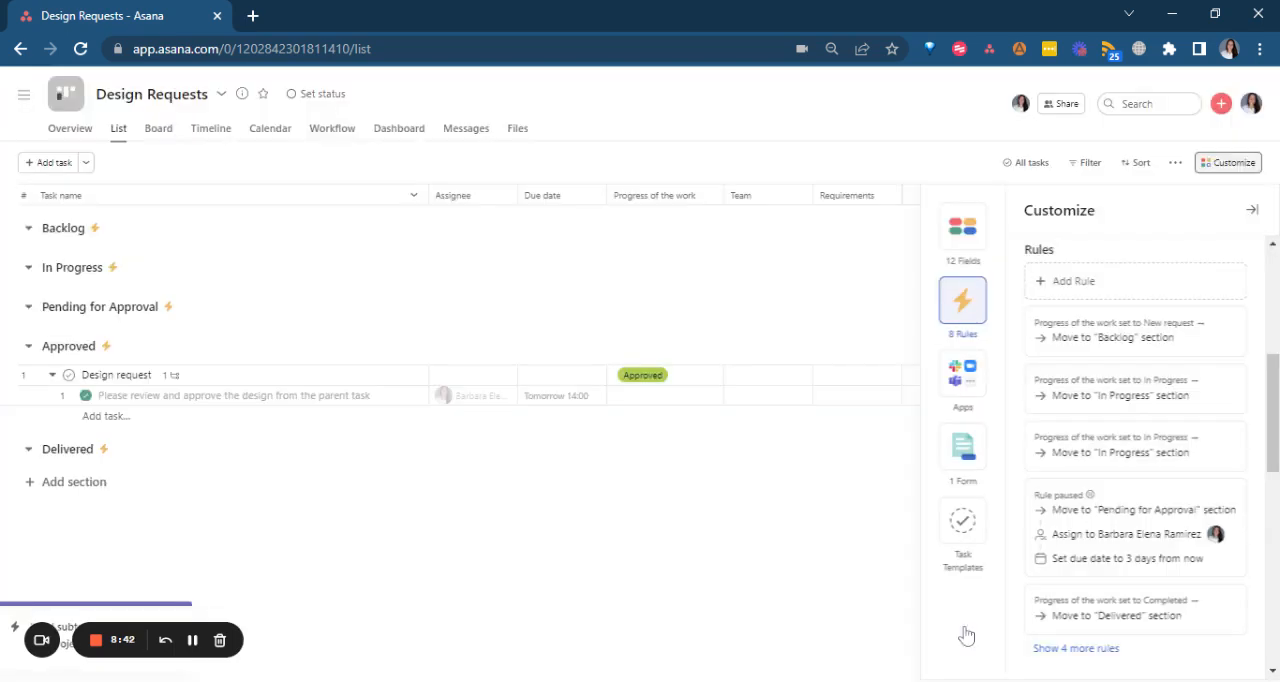
Start a third custom rule triggered when Requirements is changed and contains any of Copywritting or Design.
{"action": "left_click", "coordinate": [1120, 287]}
{"action": "left_click", "coordinate": [531, 279]}
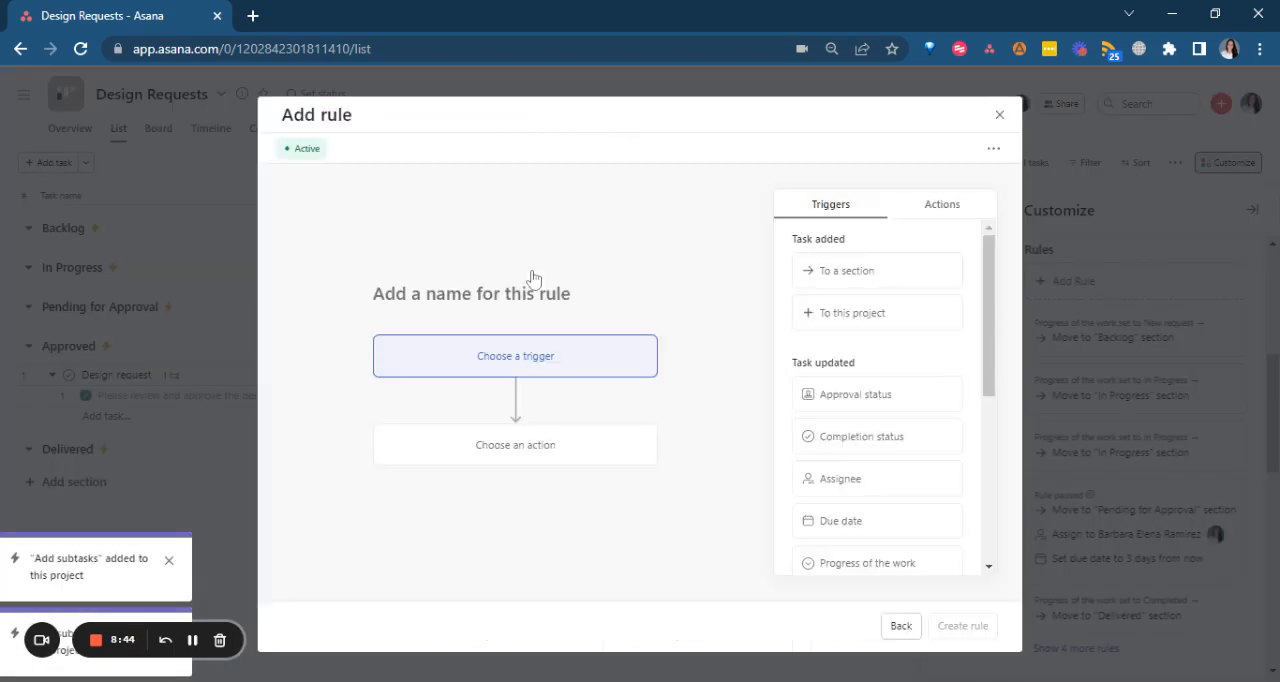
{"action": "scroll", "coordinate": [897, 412], "scroll_direction": "down", "scroll_amount": 2}
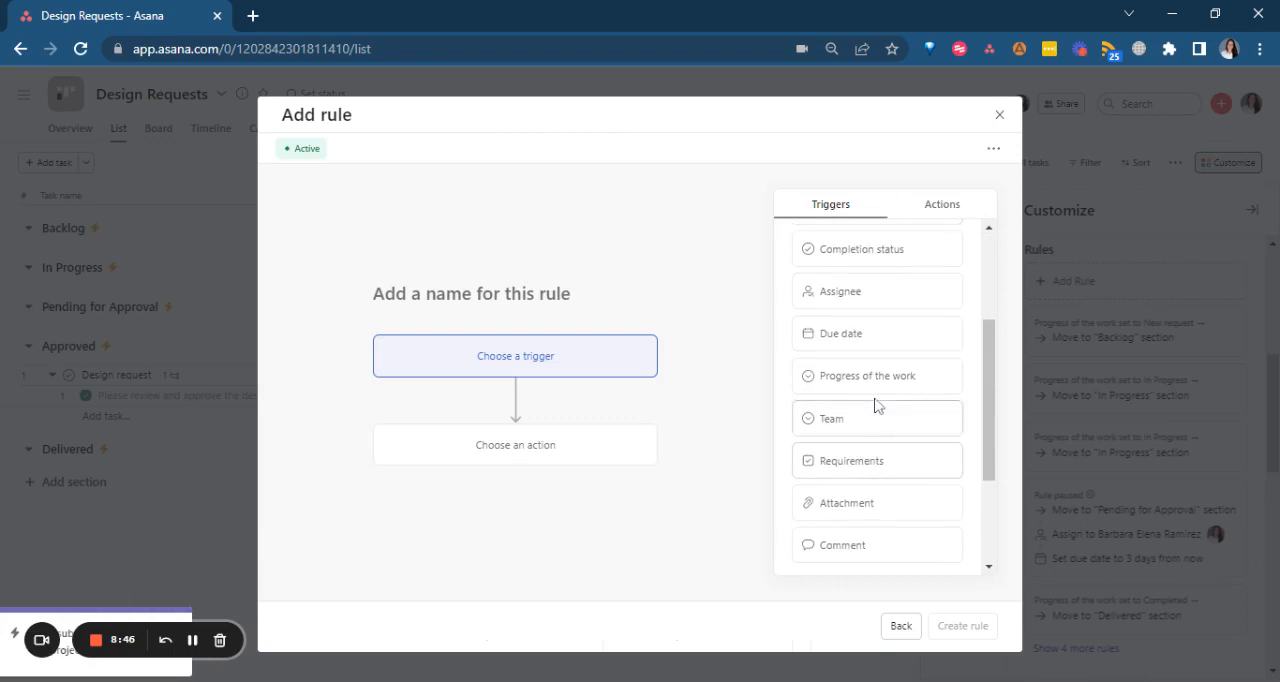
{"action": "left_click", "coordinate": [872, 462]}
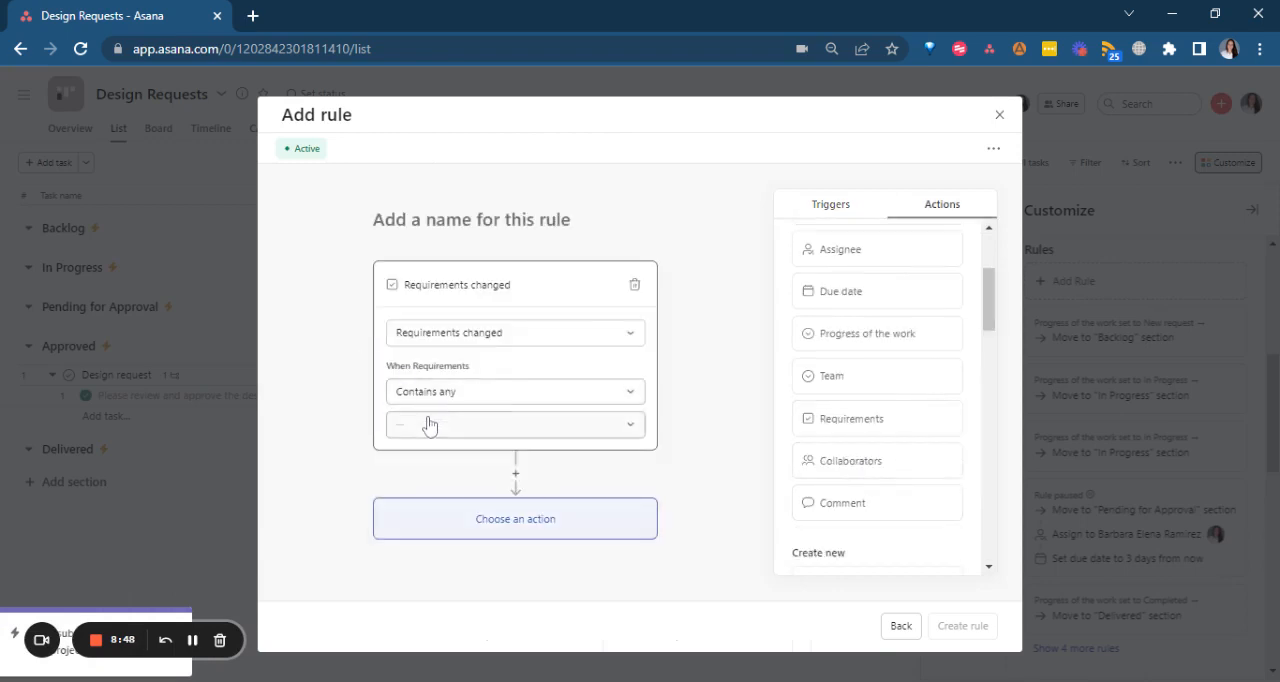
{"action": "left_click", "coordinate": [428, 424]}
{"action": "left_click", "coordinate": [418, 464]}
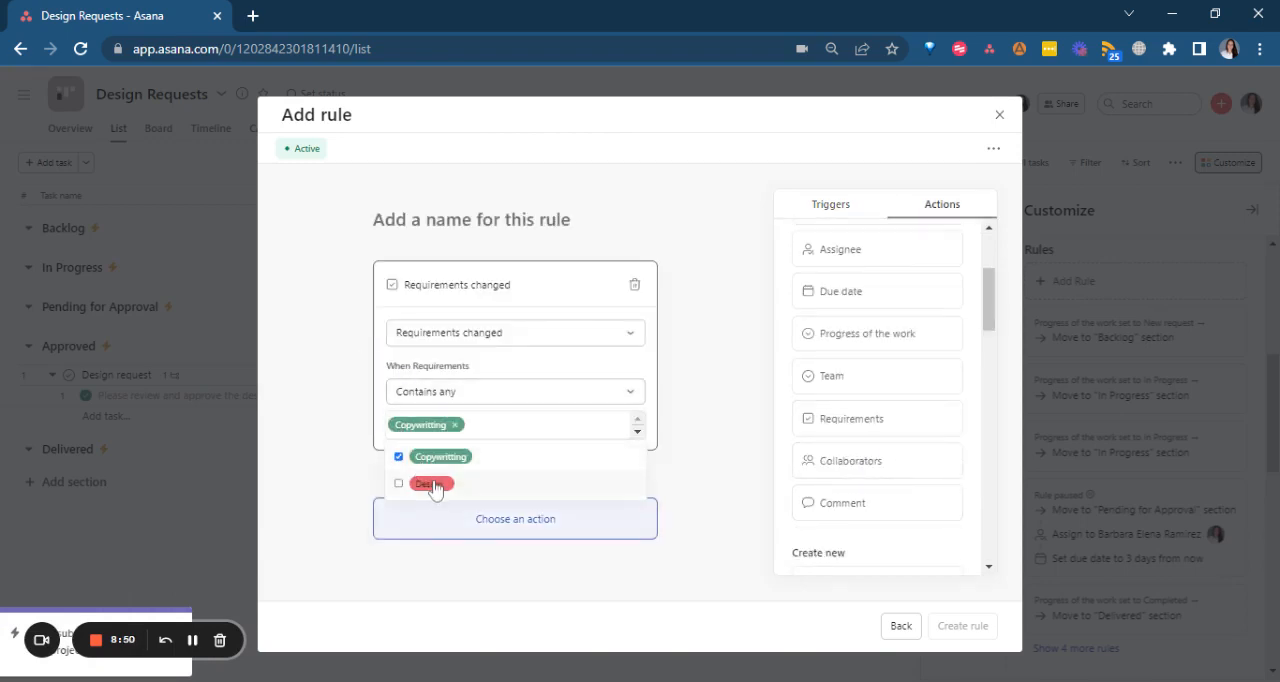
{"action": "left_click", "coordinate": [430, 485]}
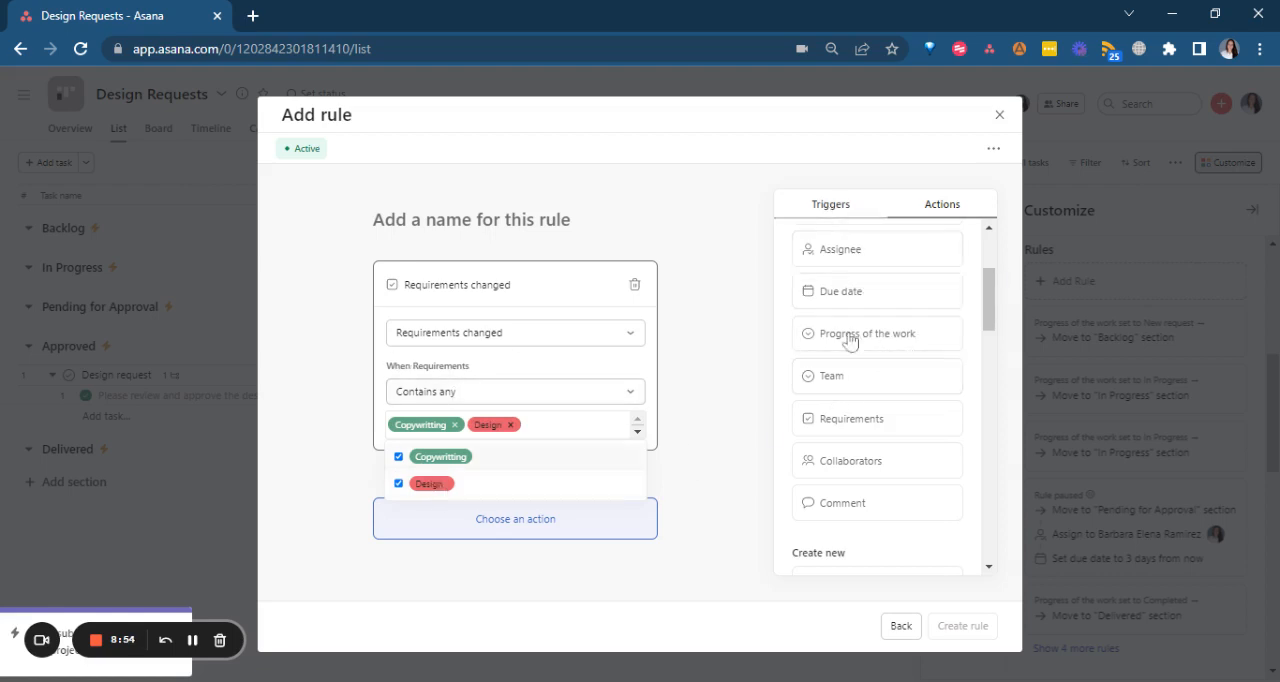
Give the Copywritting or Design rule an action that adds subtasks and create the rule.
{"action": "scroll", "coordinate": [849, 403], "scroll_direction": "up", "scroll_amount": 1}
{"action": "scroll", "coordinate": [848, 400], "scroll_direction": "down", "scroll_amount": 3}
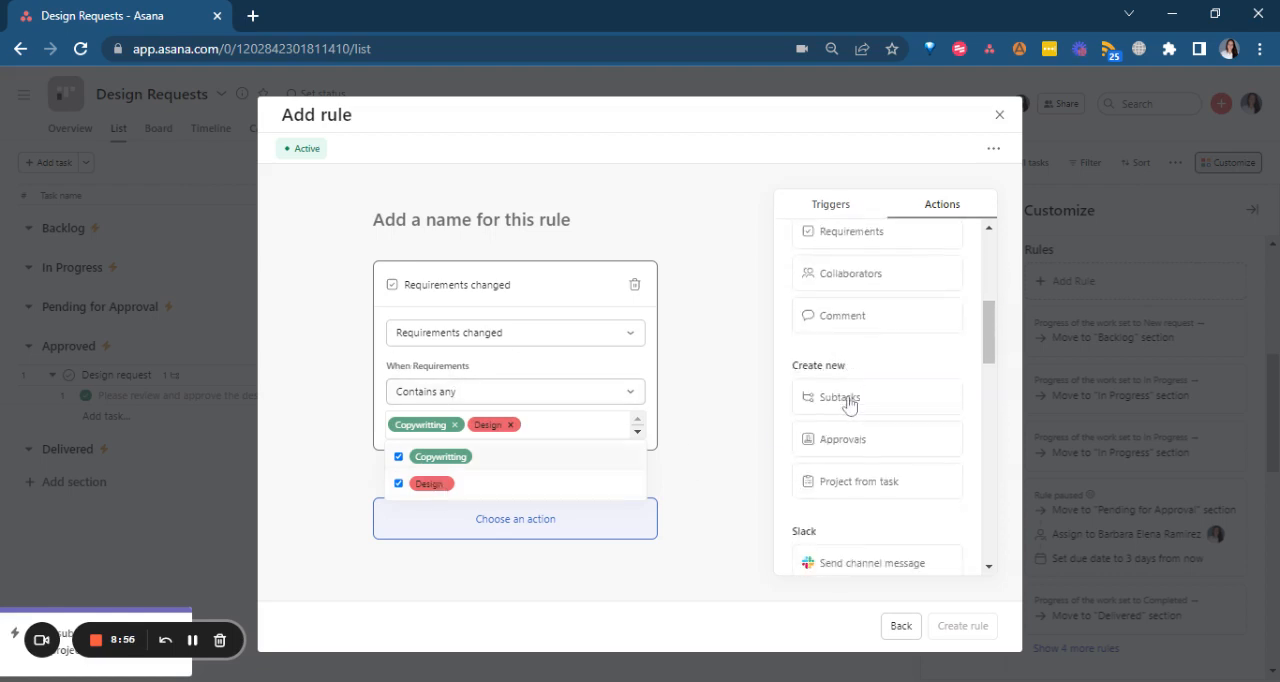
{"action": "left_click", "coordinate": [845, 397]}
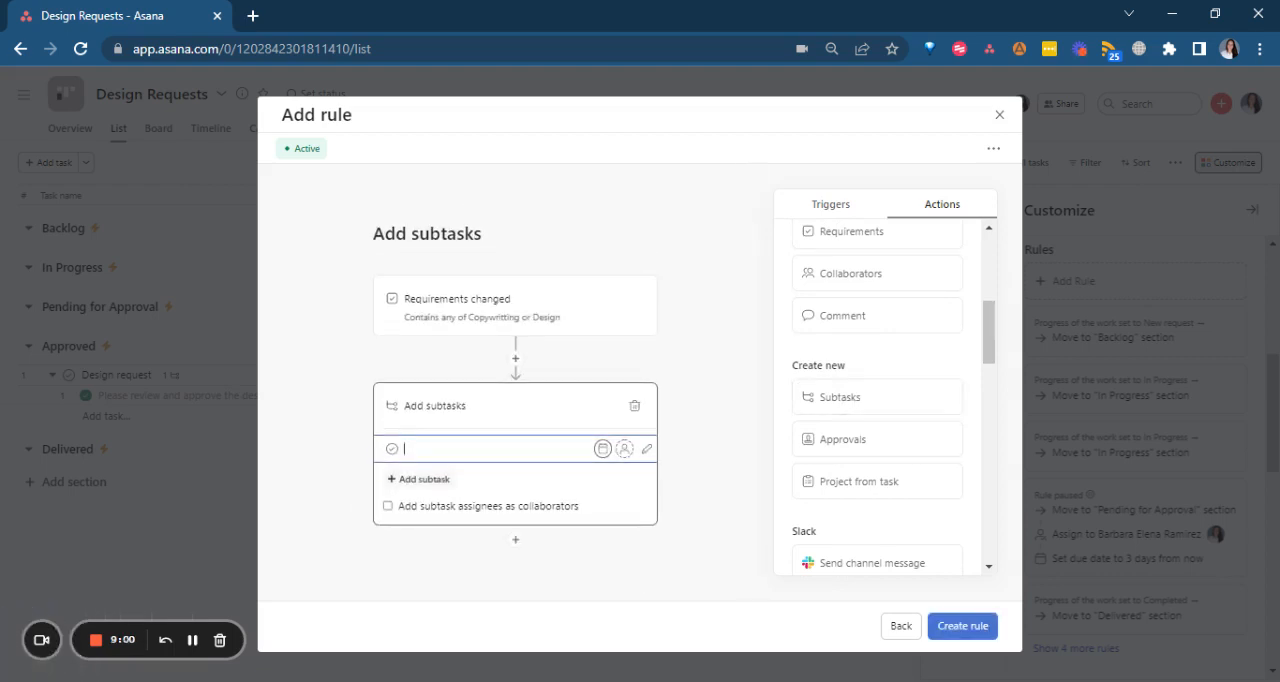
{"action": "left_click", "coordinate": [962, 626]}
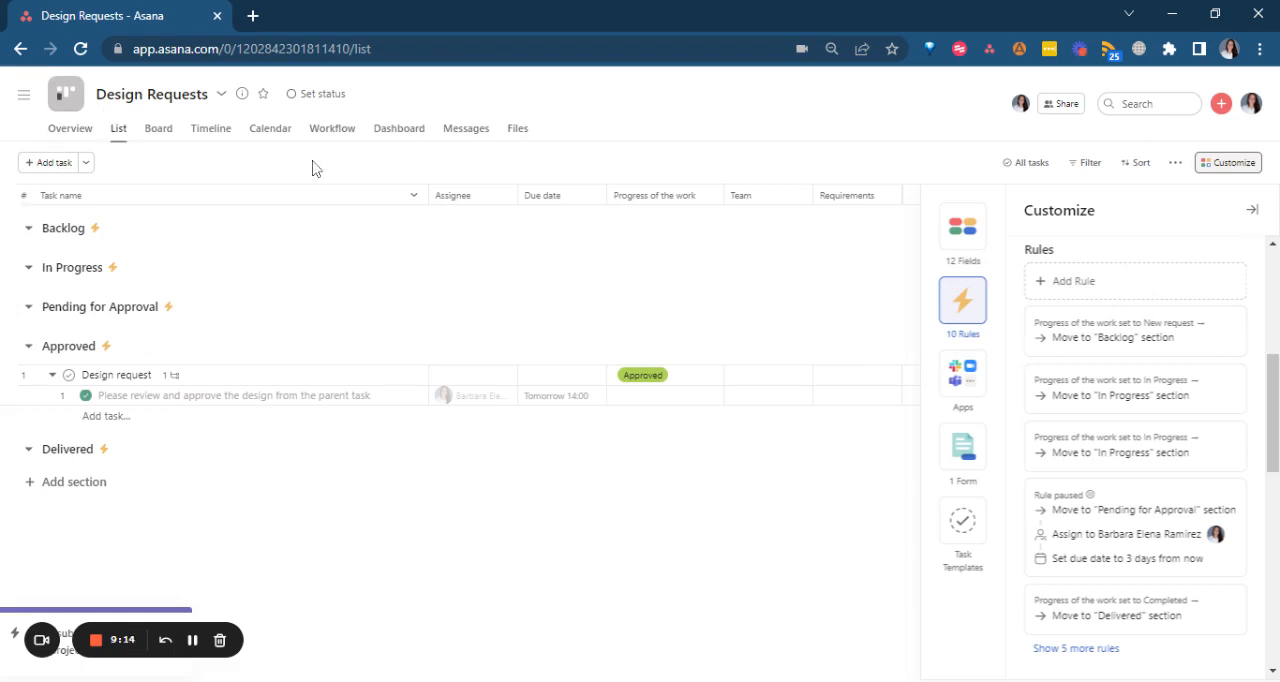
Show the project timeline at the Months scale and collapse the In Progress and Pending for Approval sections.
{"action": "left_click", "coordinate": [205, 130]}
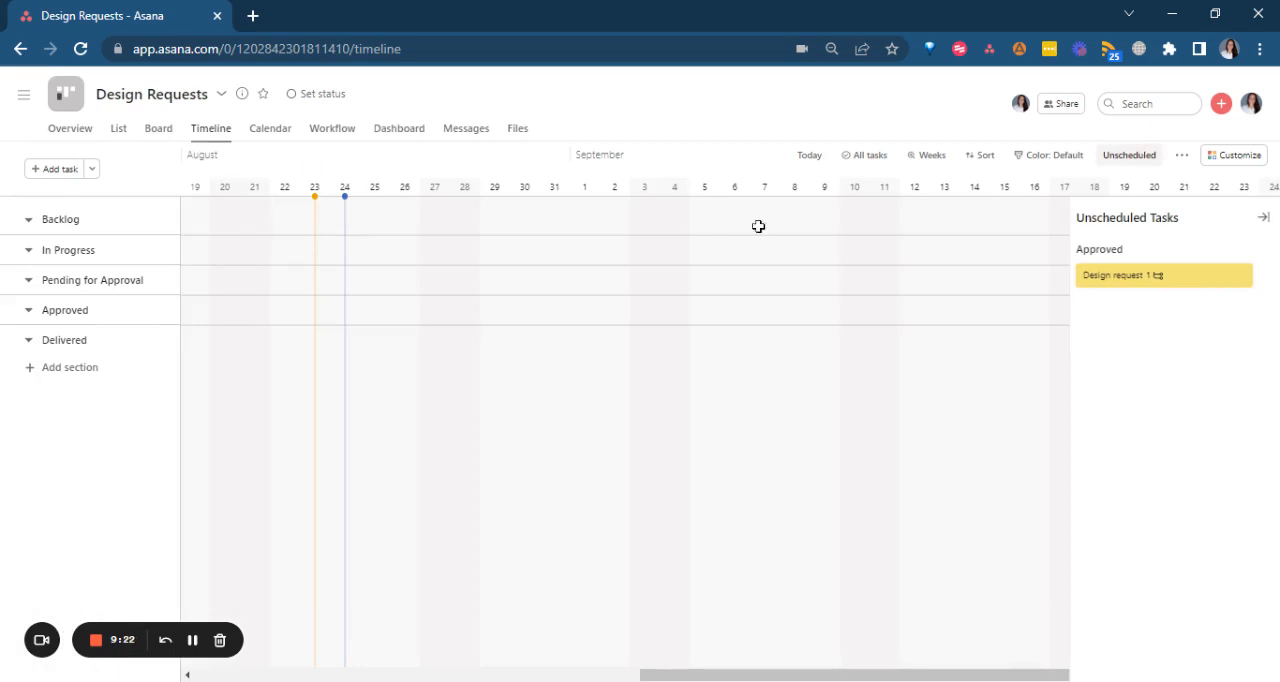
{"action": "left_click", "coordinate": [930, 157]}
{"action": "left_click", "coordinate": [870, 267]}
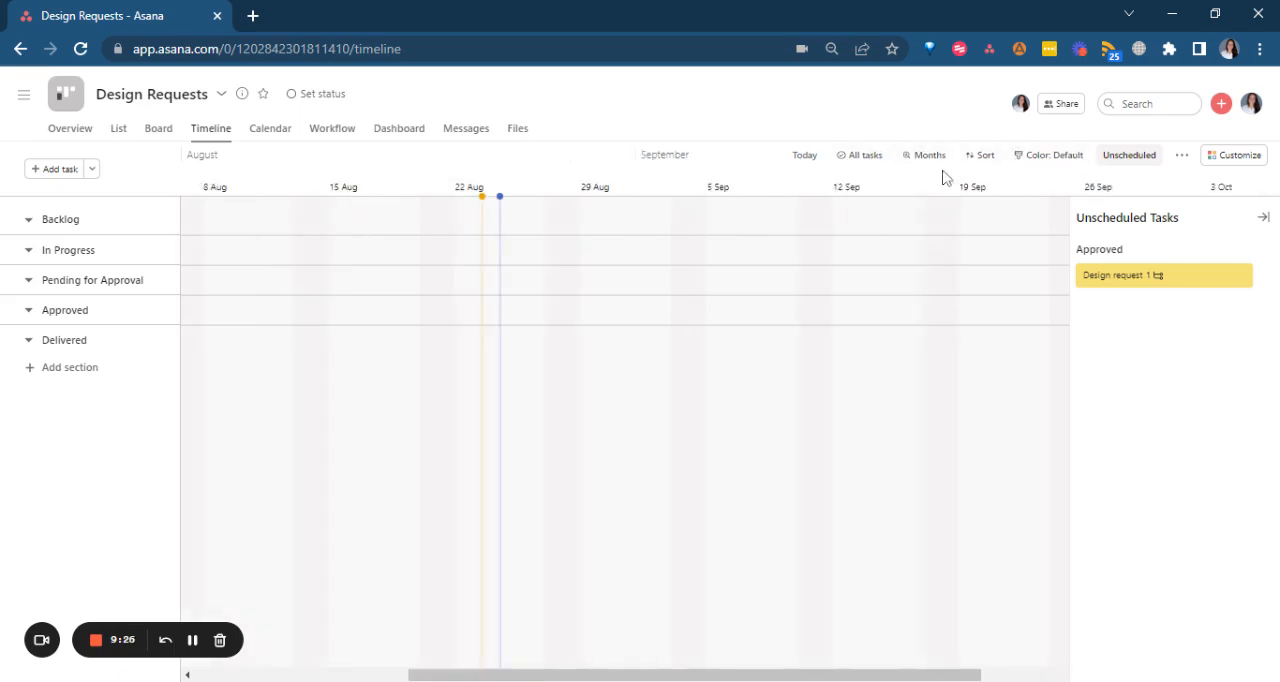
{"action": "left_click", "coordinate": [938, 158]}
{"action": "left_click", "coordinate": [922, 291]}
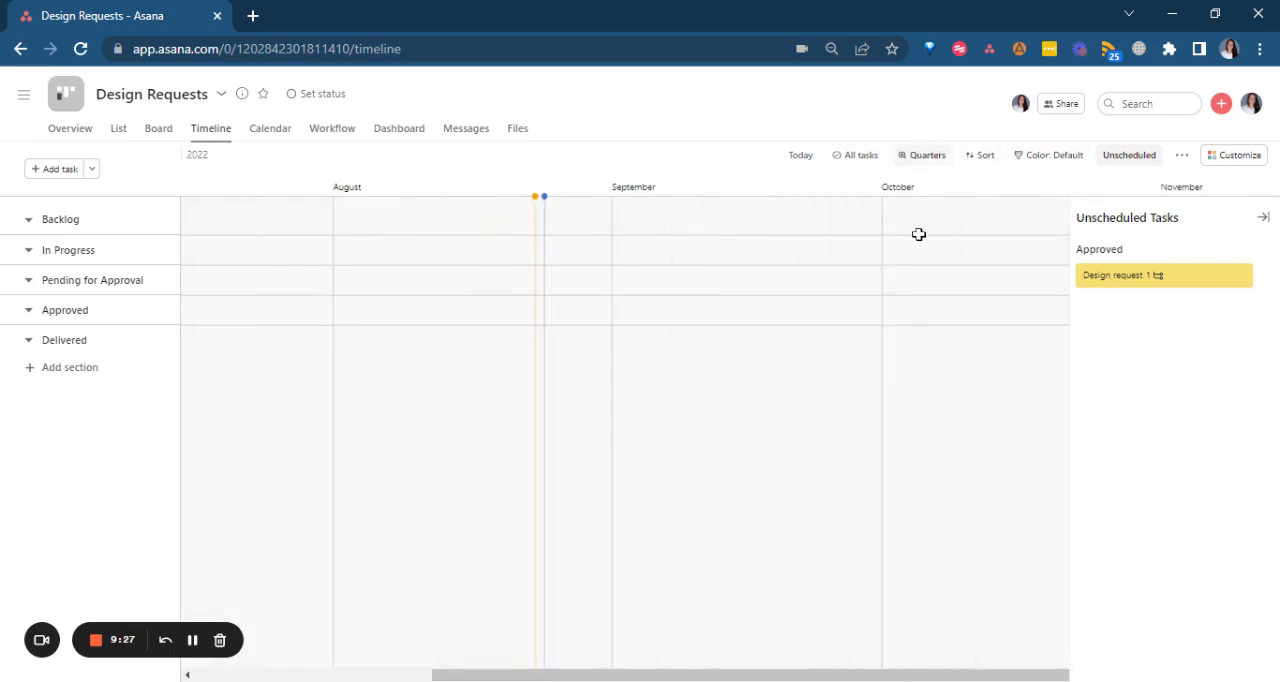
{"action": "left_click", "coordinate": [927, 155]}
{"action": "left_click", "coordinate": [870, 265]}
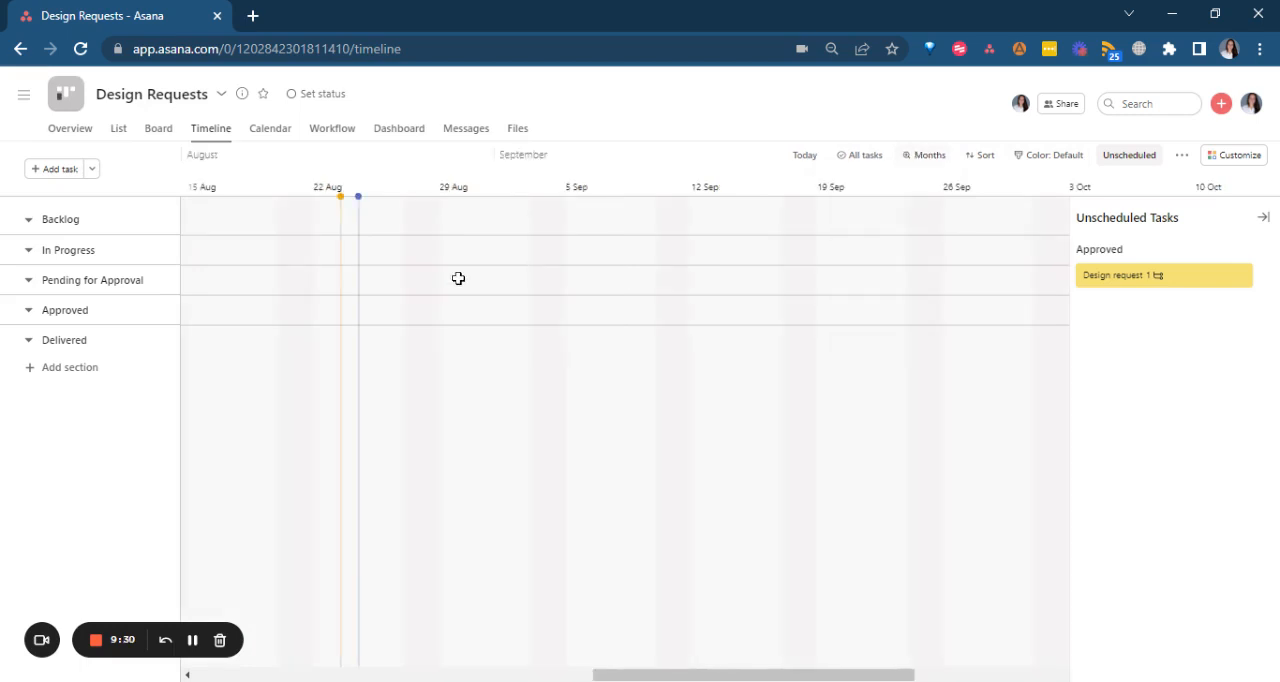
{"action": "left_click", "coordinate": [29, 252]}
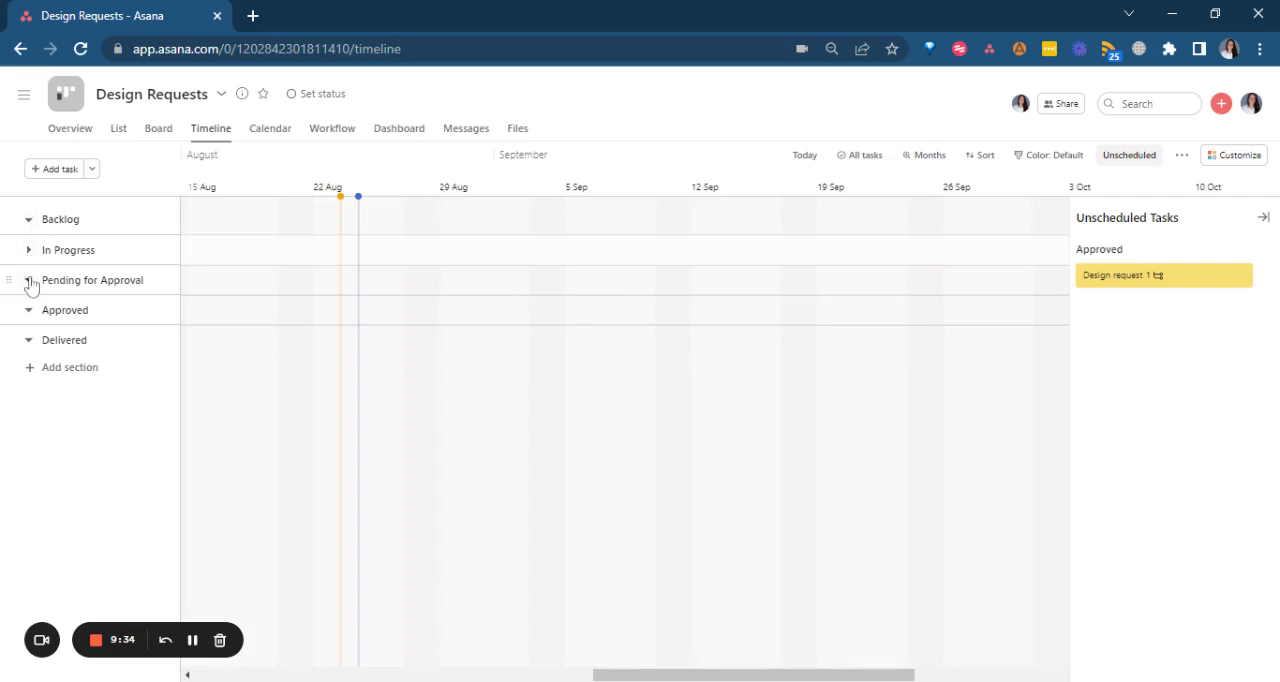
{"action": "left_click", "coordinate": [29, 280]}
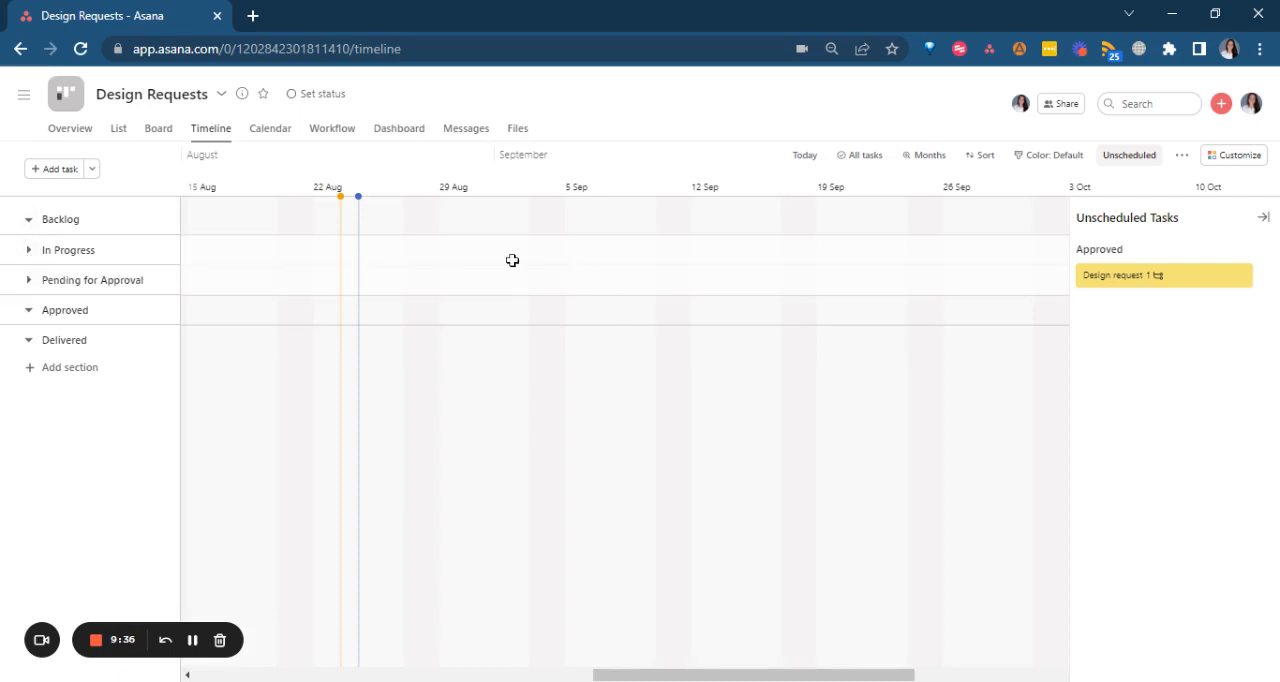
Schedule the unscheduled Design request task from 26/08/22 to 30/08/22.
{"action": "left_click", "coordinate": [1100, 277]}
{"action": "left_click", "coordinate": [933, 308]}
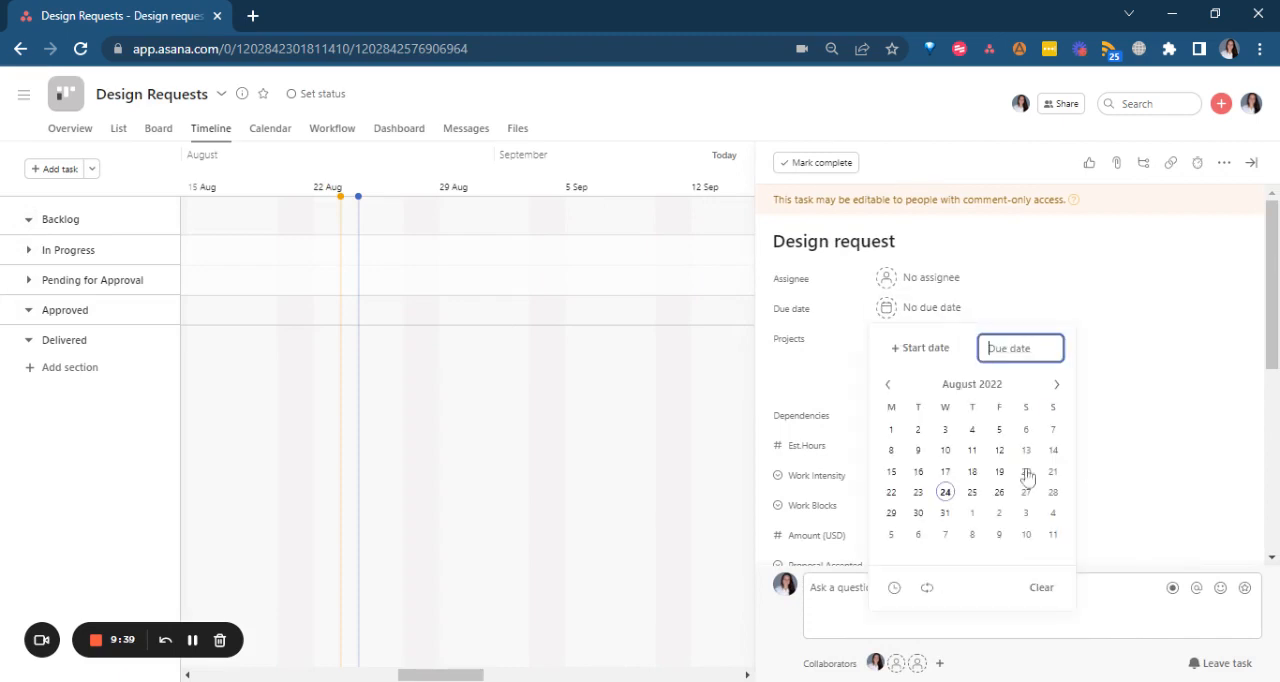
{"action": "left_click", "coordinate": [918, 352]}
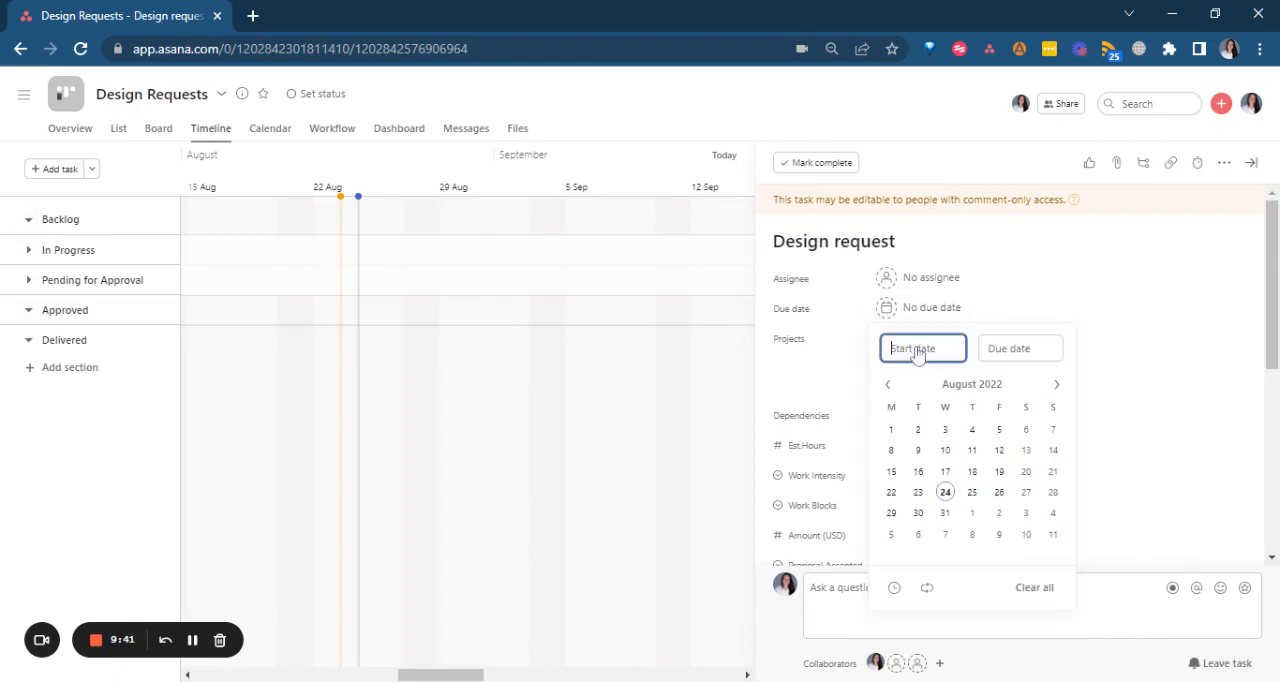
{"action": "left_click", "coordinate": [999, 493]}
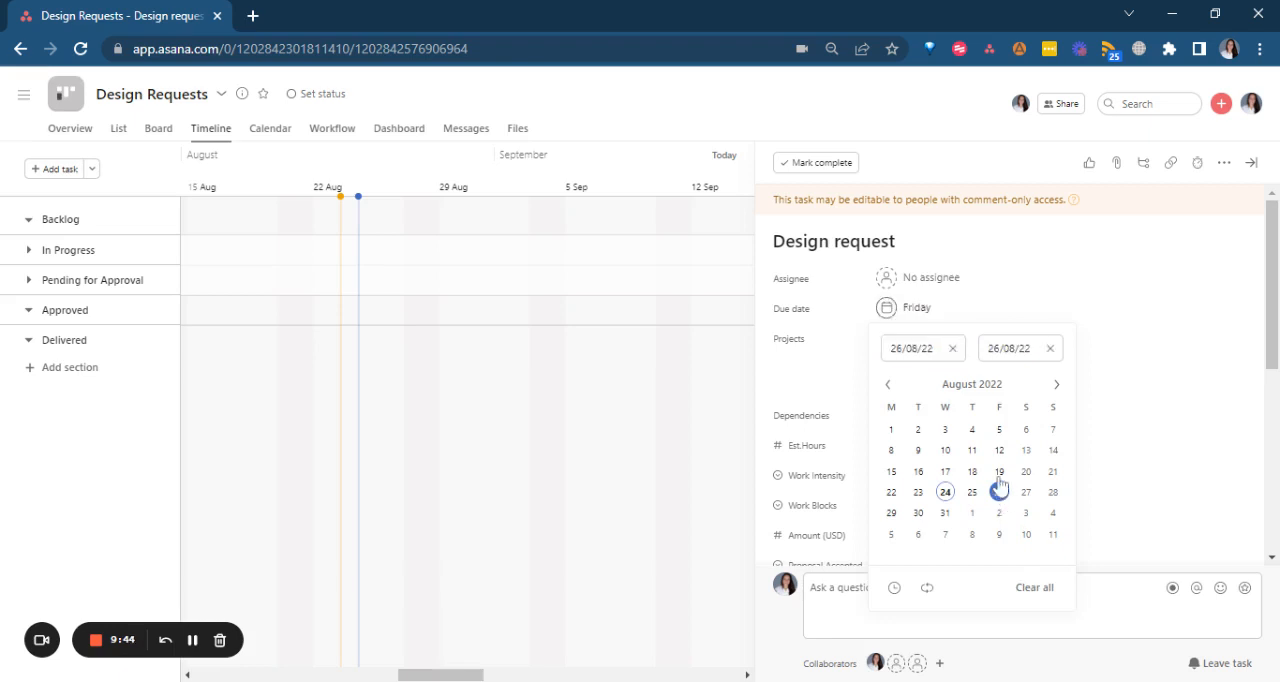
{"action": "left_click", "coordinate": [918, 513]}
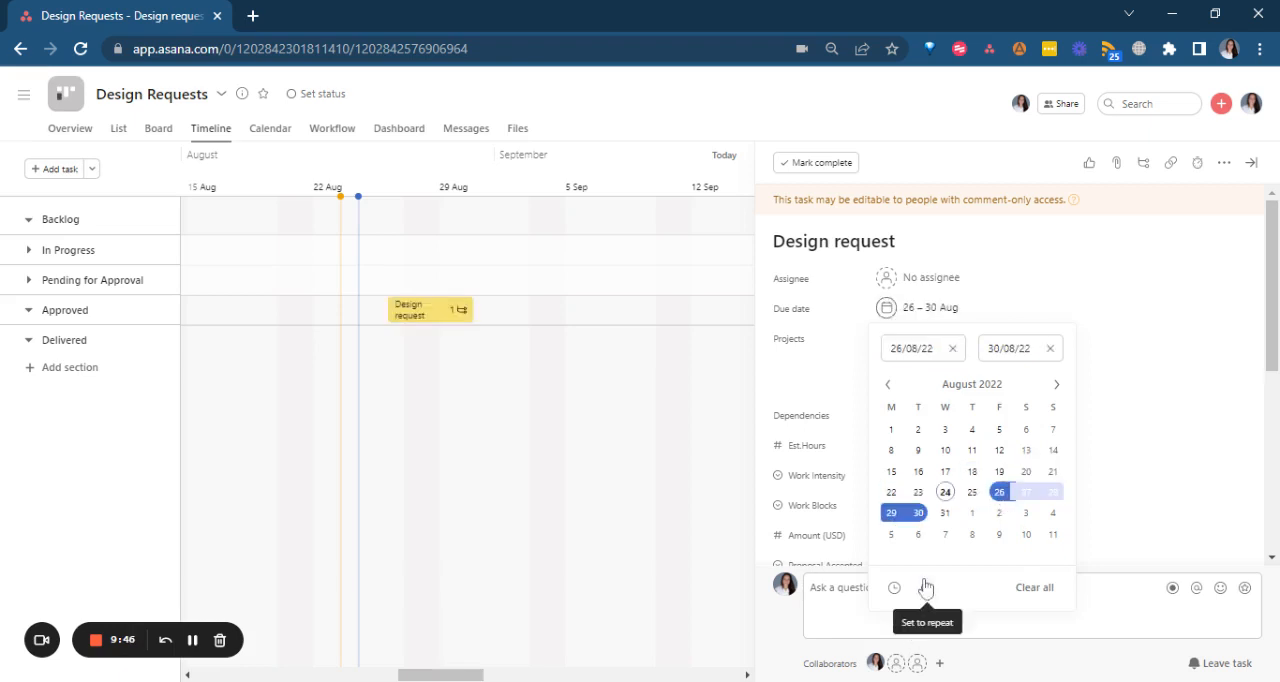
Set the Design request task's due time to 17:00, then close its details and the list of unscheduled tasks.
{"action": "left_click", "coordinate": [895, 588]}
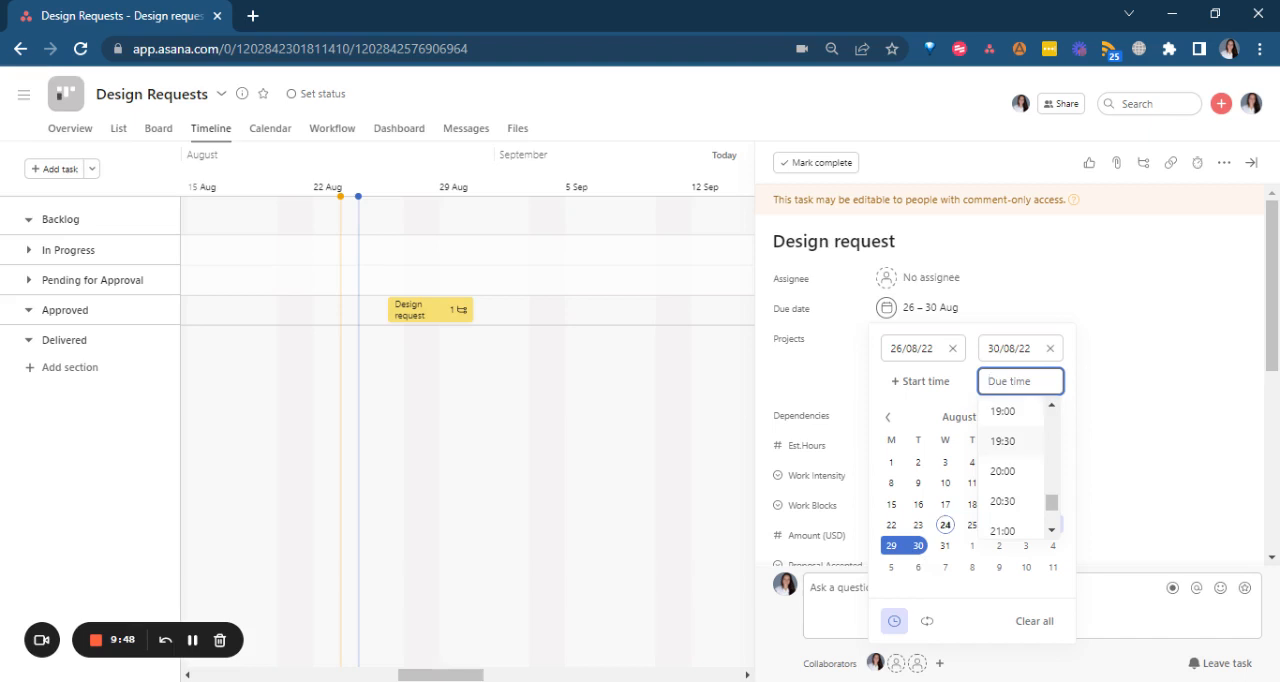
{"action": "scroll", "coordinate": [1055, 423], "scroll_direction": "up", "scroll_amount": 2}
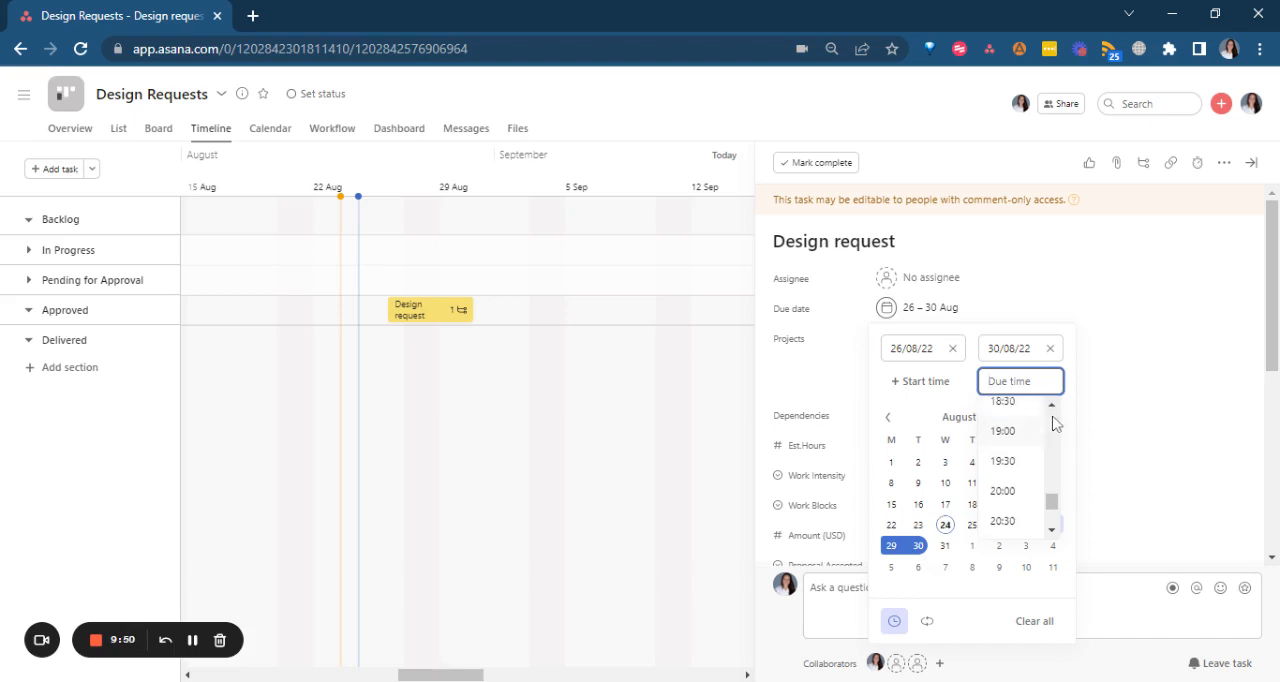
{"action": "left_click", "coordinate": [1024, 428]}
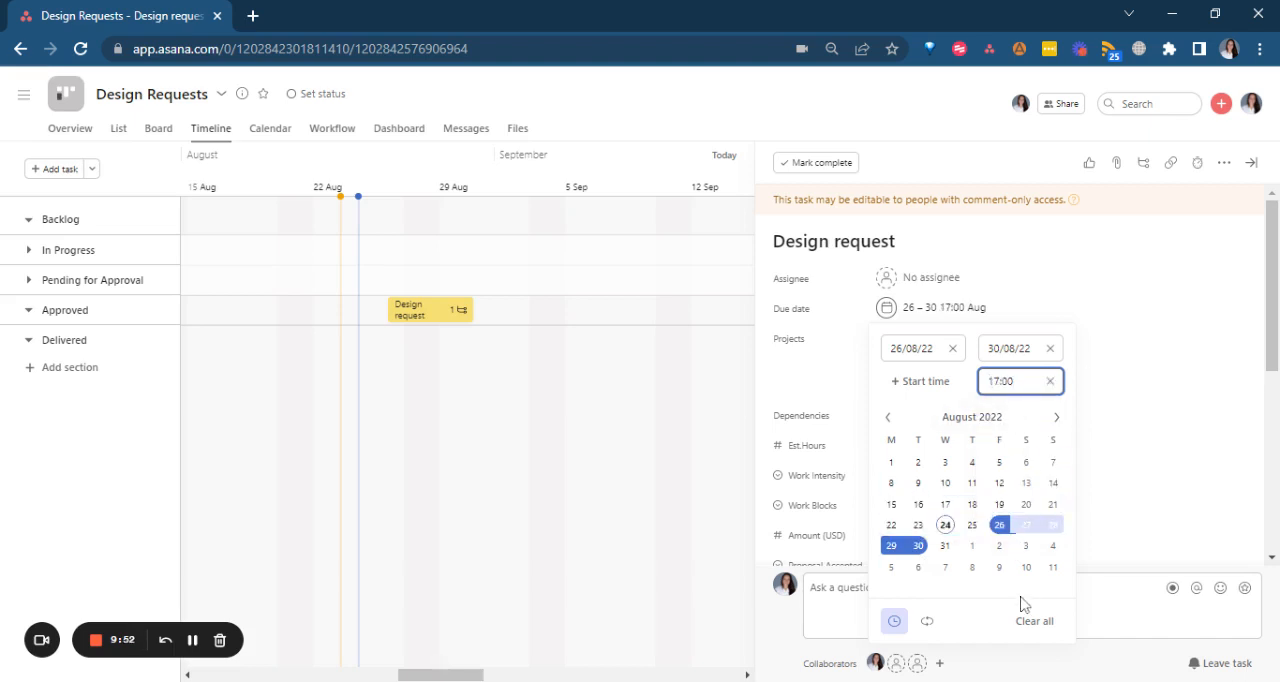
{"action": "left_click", "coordinate": [1205, 395]}
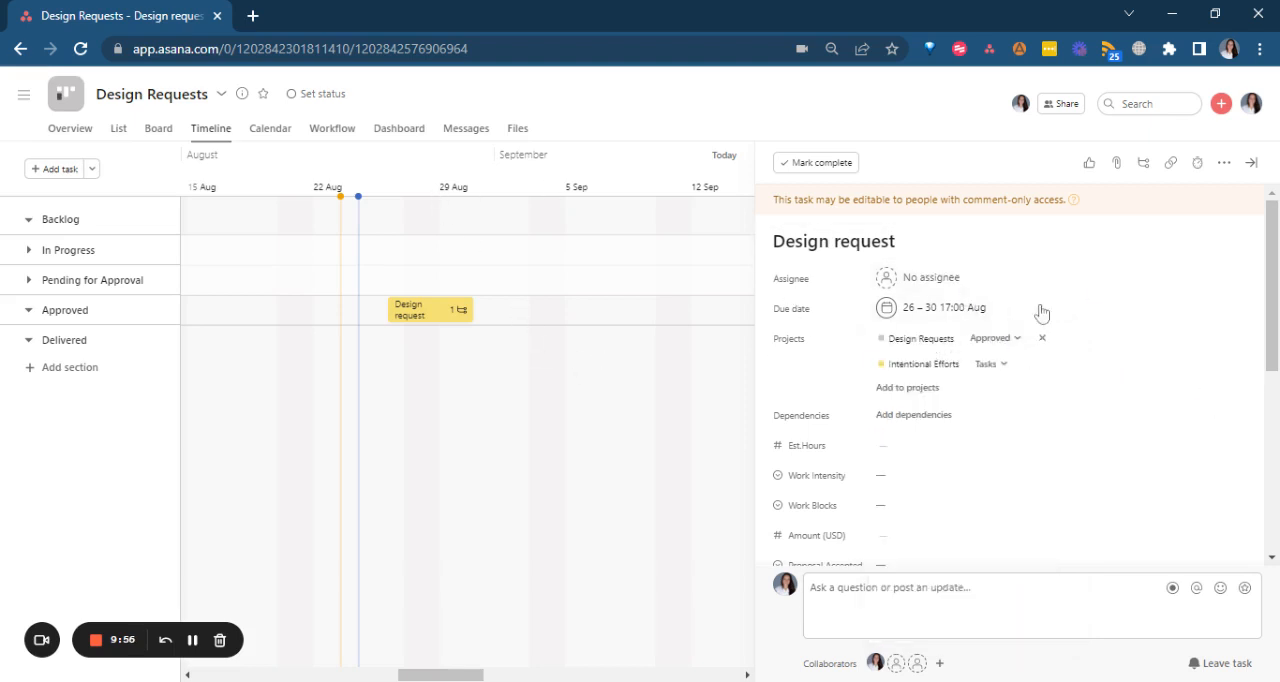
{"action": "left_click", "coordinate": [1250, 163]}
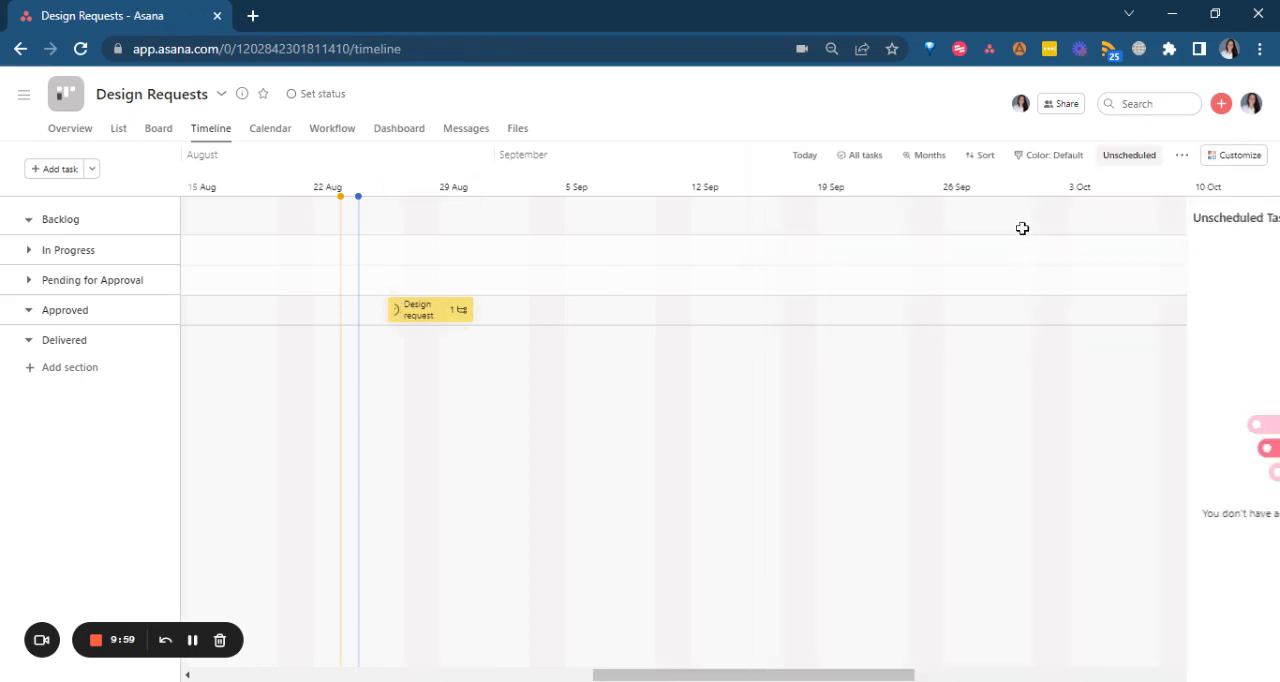
{"action": "left_click", "coordinate": [1266, 217]}
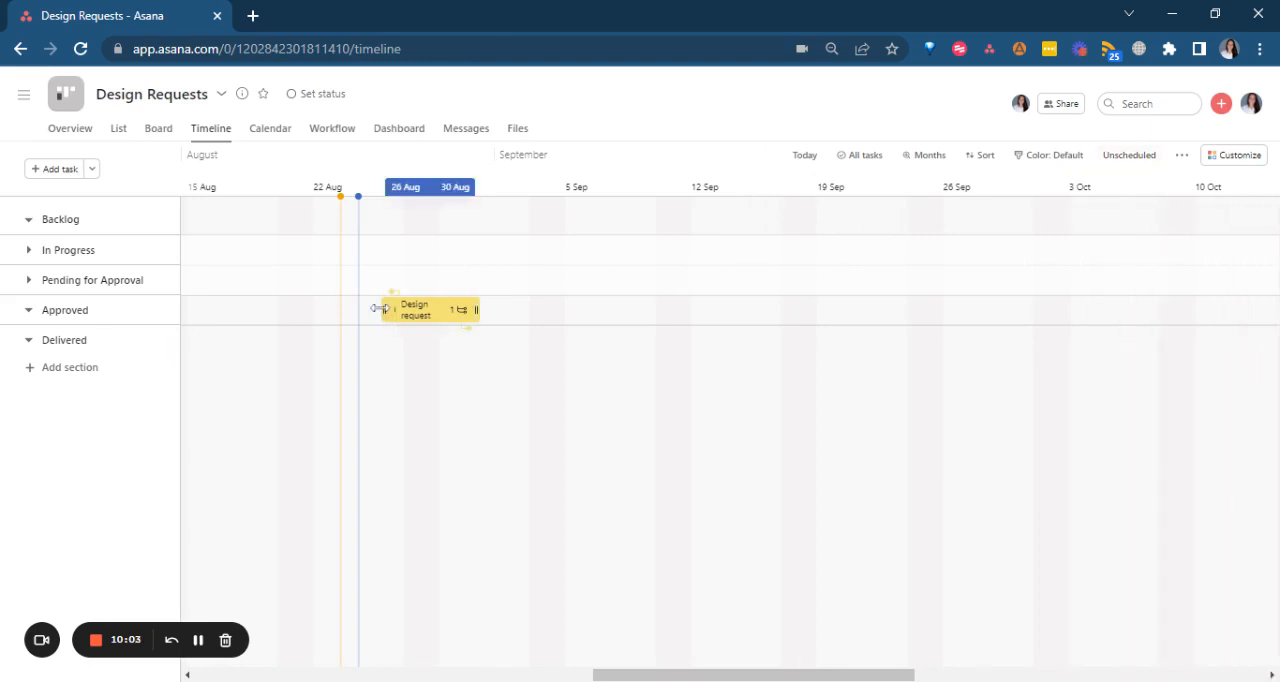
Examine the scheduled Design request task's details and its bar on the timeline.
{"action": "left_click", "coordinate": [420, 307]}
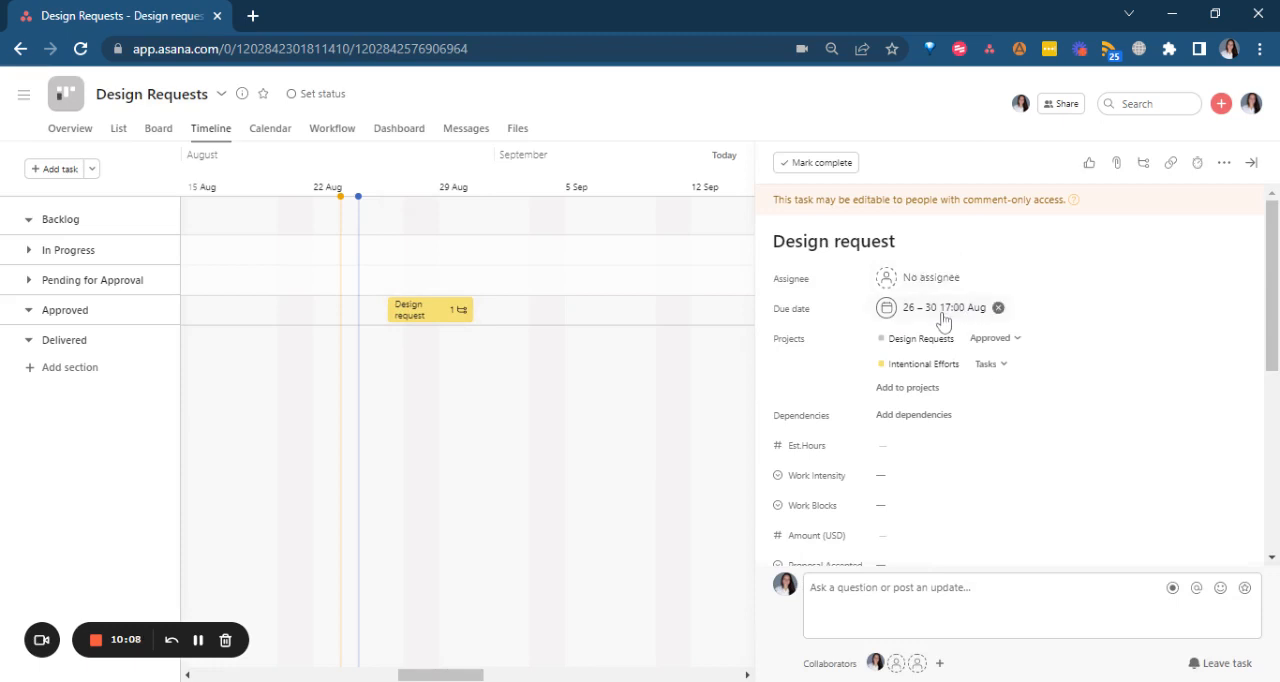
{"action": "left_click", "coordinate": [1251, 162]}
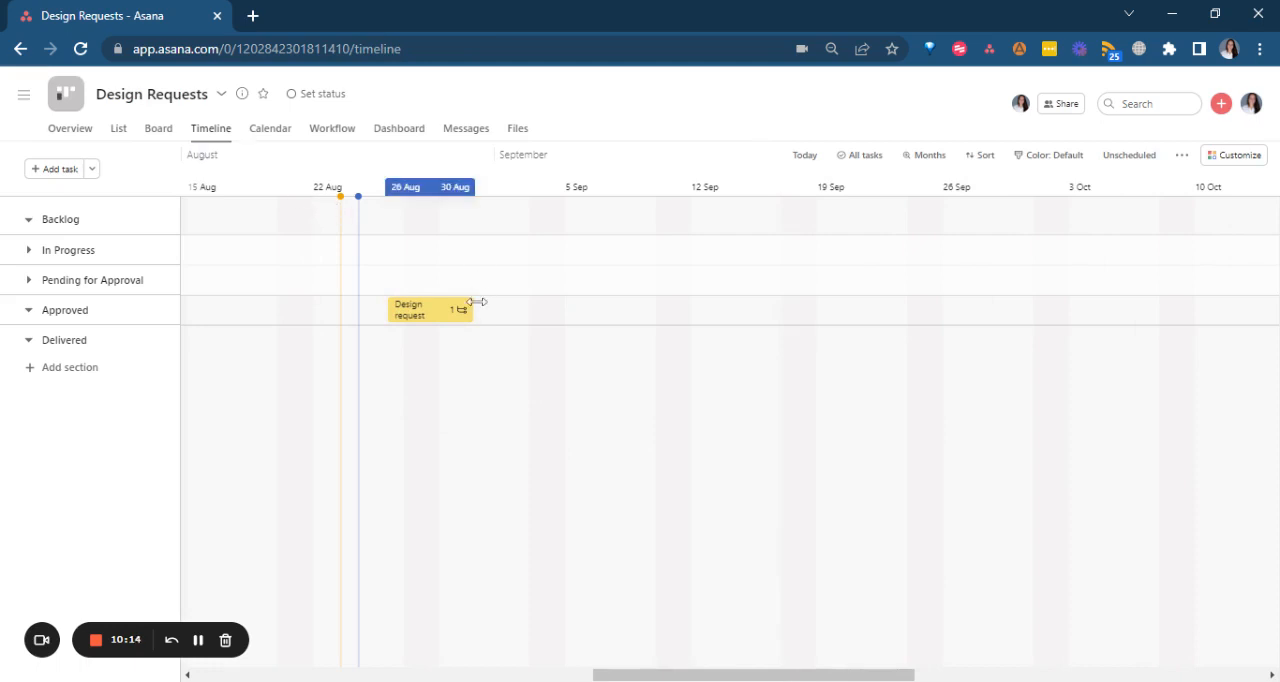
{"action": "mouse_move", "coordinate": [468, 317]}
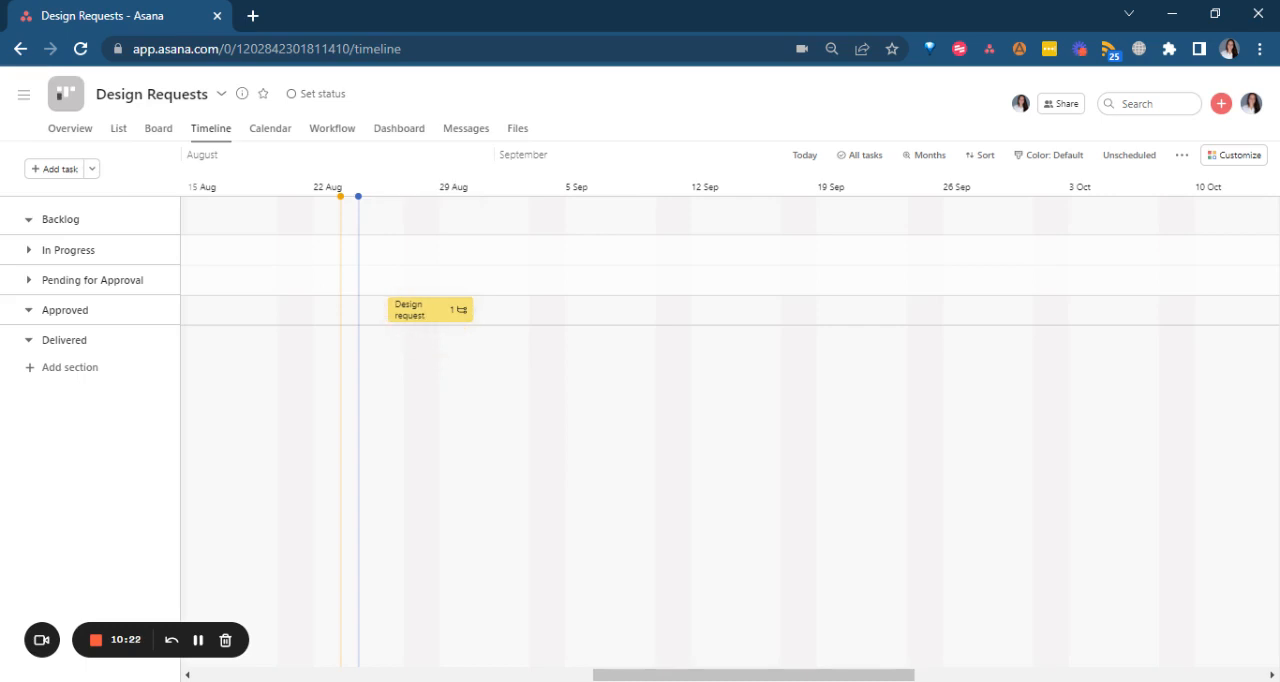
Return to the project's list view and review the questions in the Design Request form.
{"action": "left_click", "coordinate": [118, 129]}
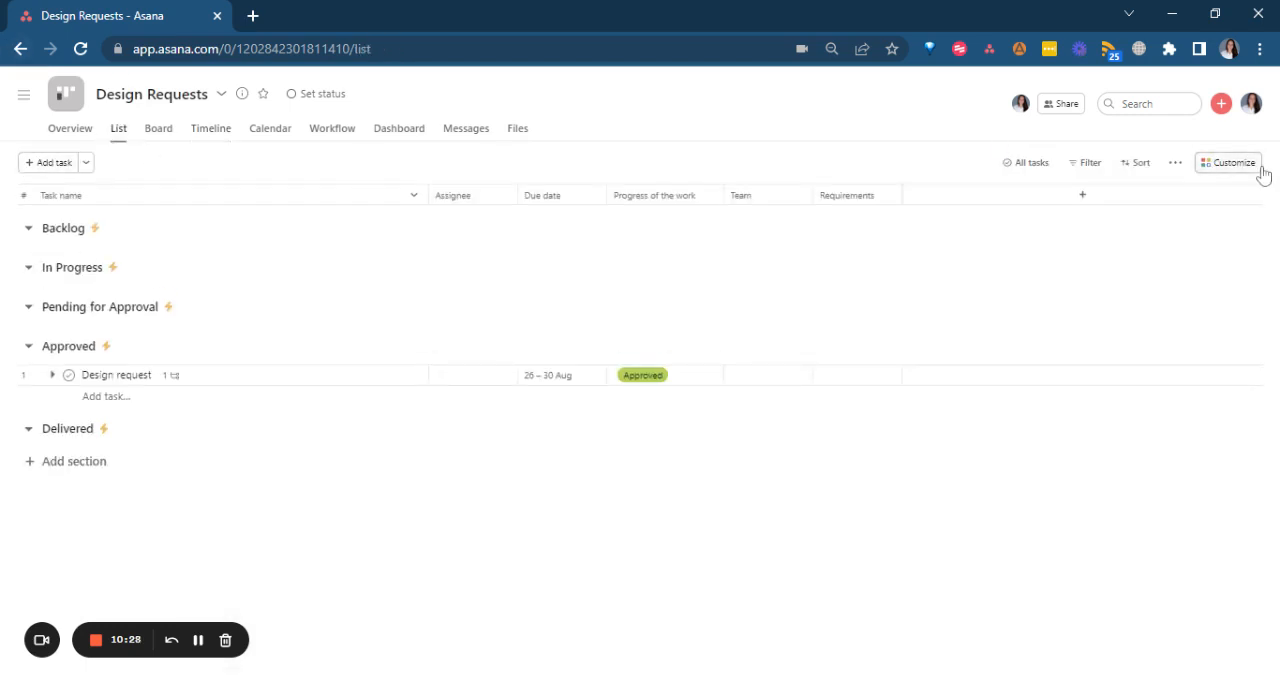
{"action": "left_click", "coordinate": [1258, 167]}
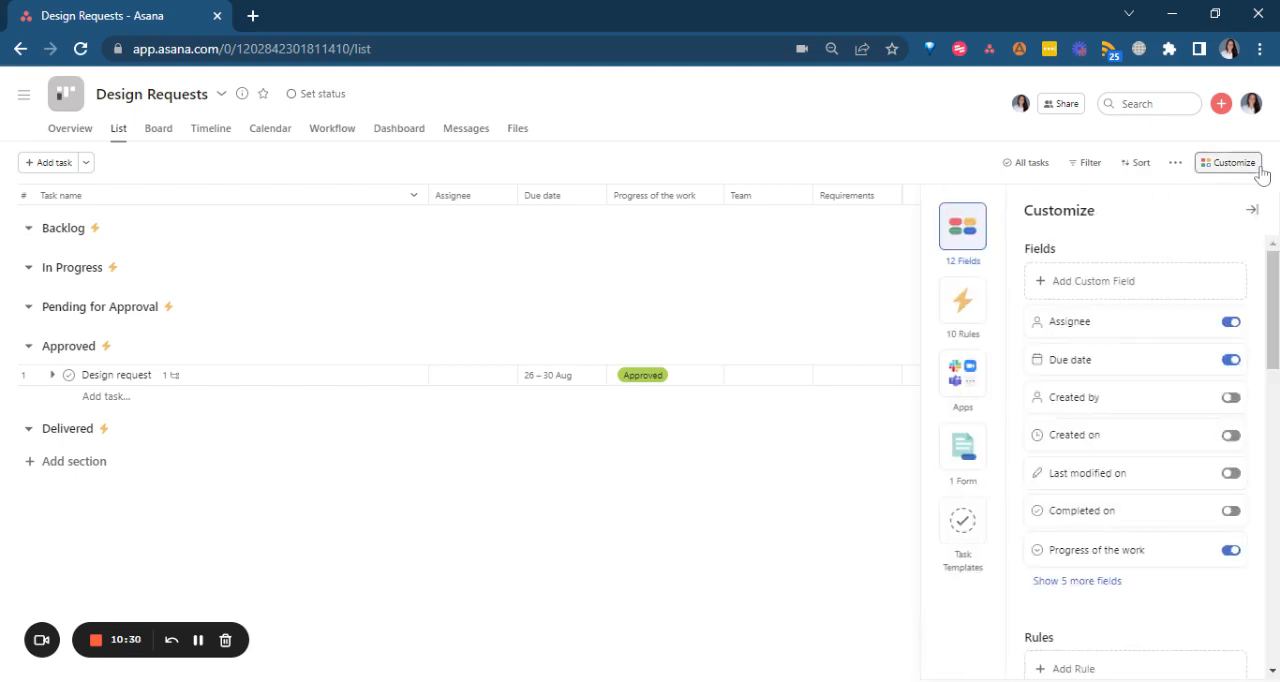
{"action": "left_click", "coordinate": [963, 450]}
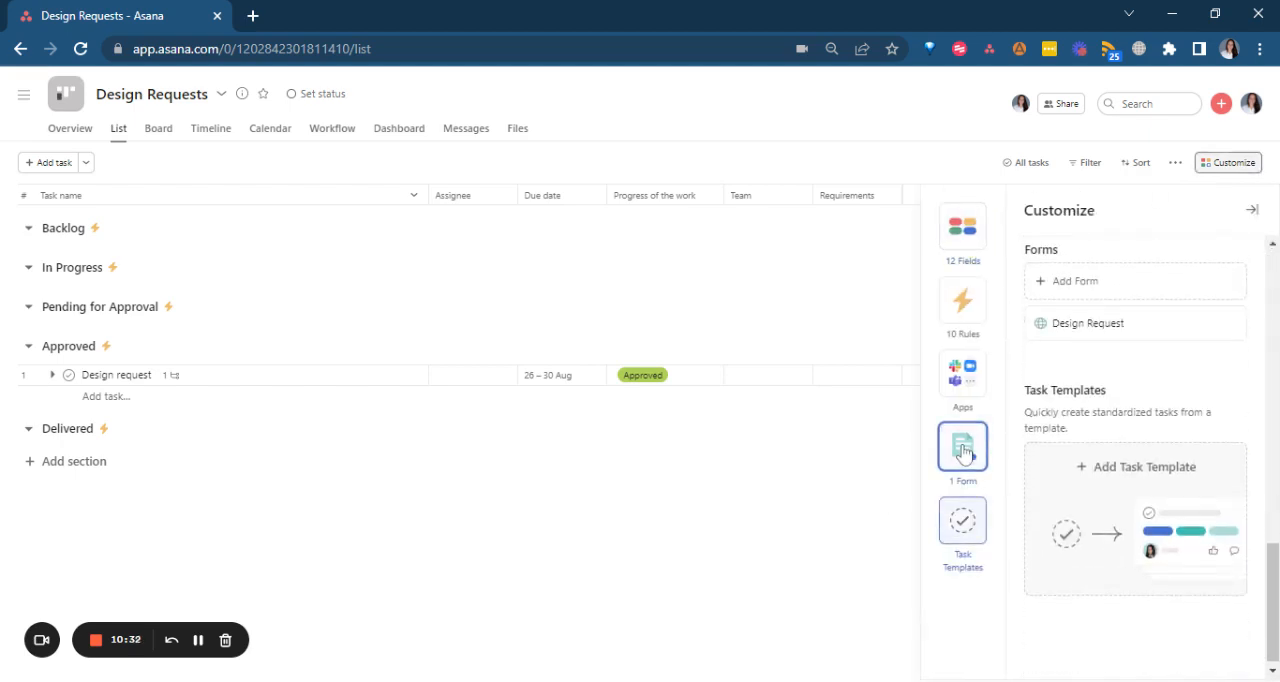
{"action": "left_click", "coordinate": [1142, 327]}
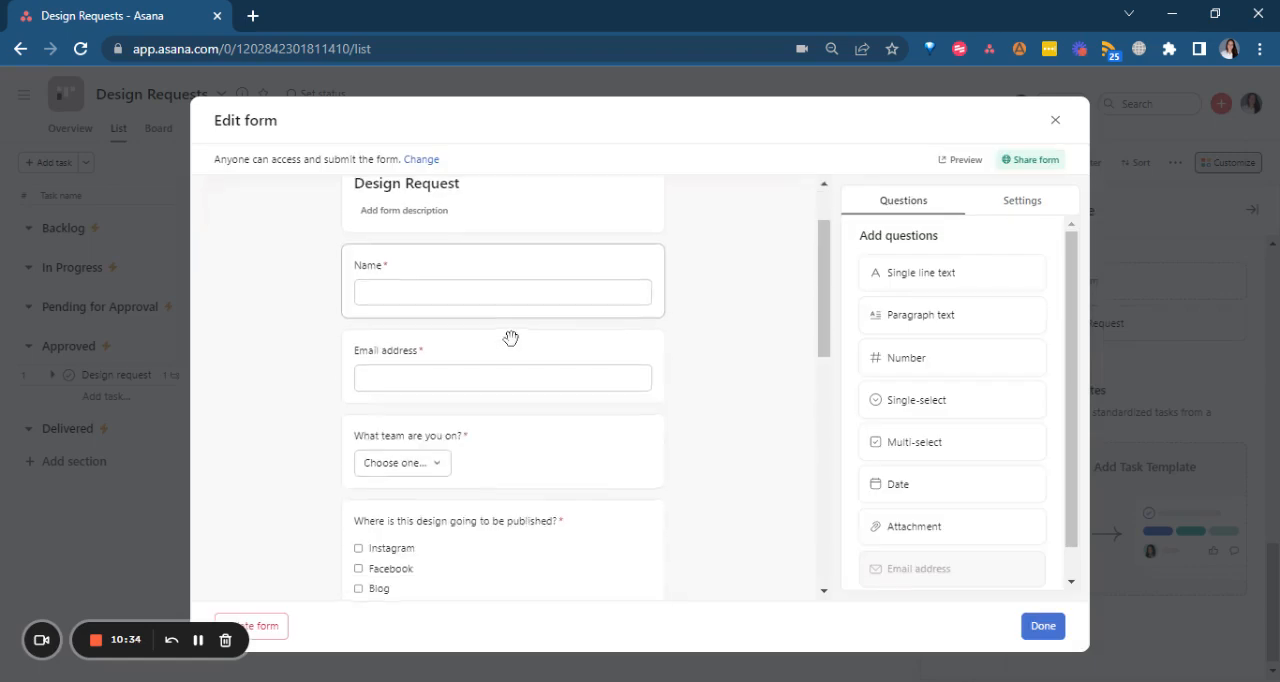
{"action": "scroll", "coordinate": [510, 338], "scroll_direction": "down", "scroll_amount": 4}
{"action": "left_click", "coordinate": [529, 290]}
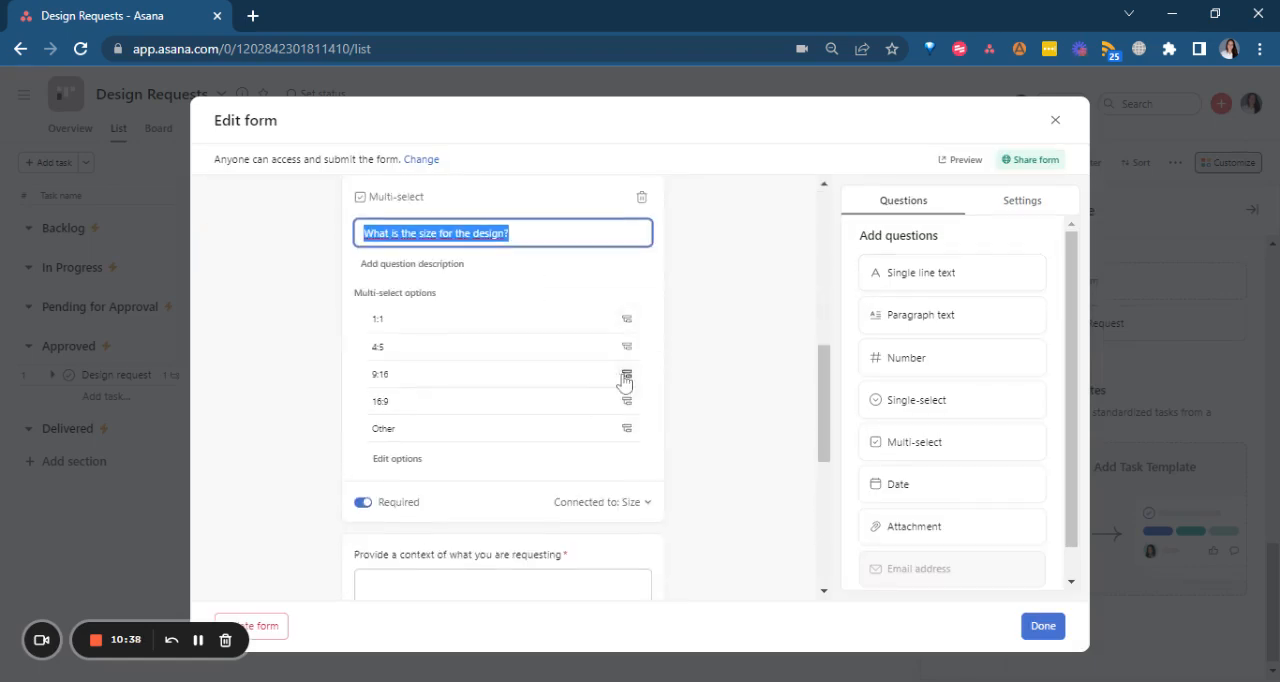
{"action": "scroll", "coordinate": [623, 378], "scroll_direction": "down", "scroll_amount": 4}
{"action": "scroll", "coordinate": [630, 375], "scroll_direction": "down", "scroll_amount": 1}
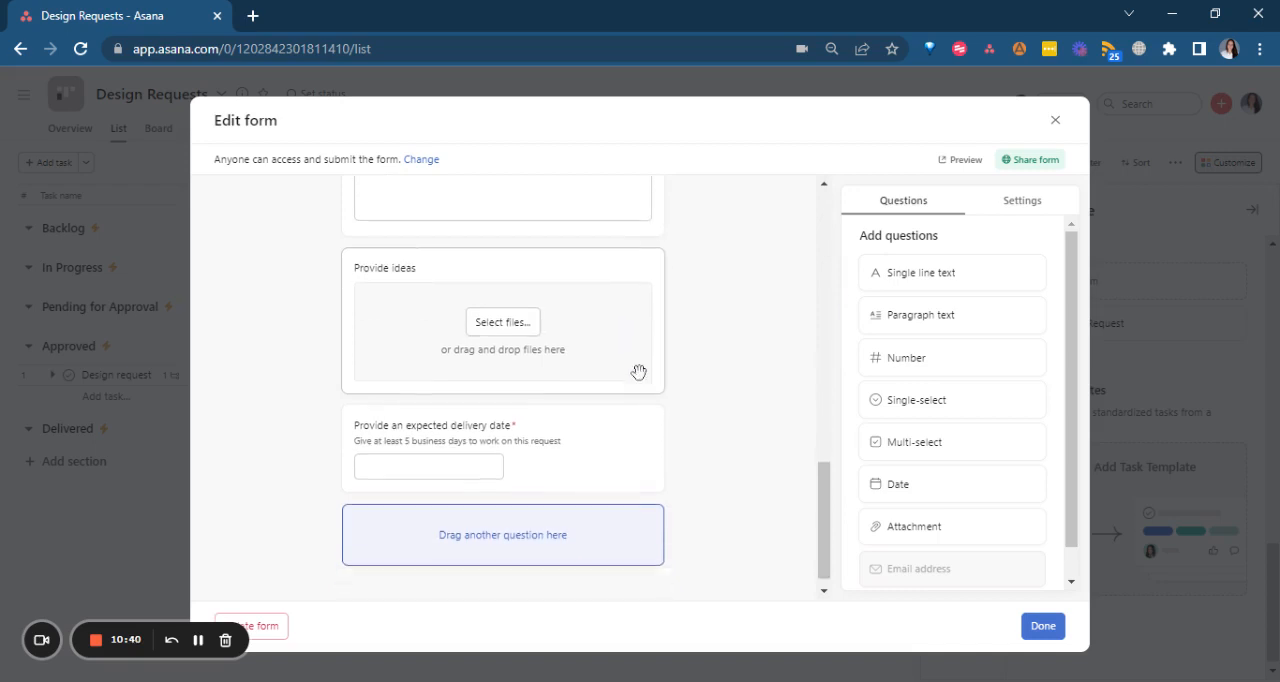
{"action": "left_click", "coordinate": [1055, 120]}
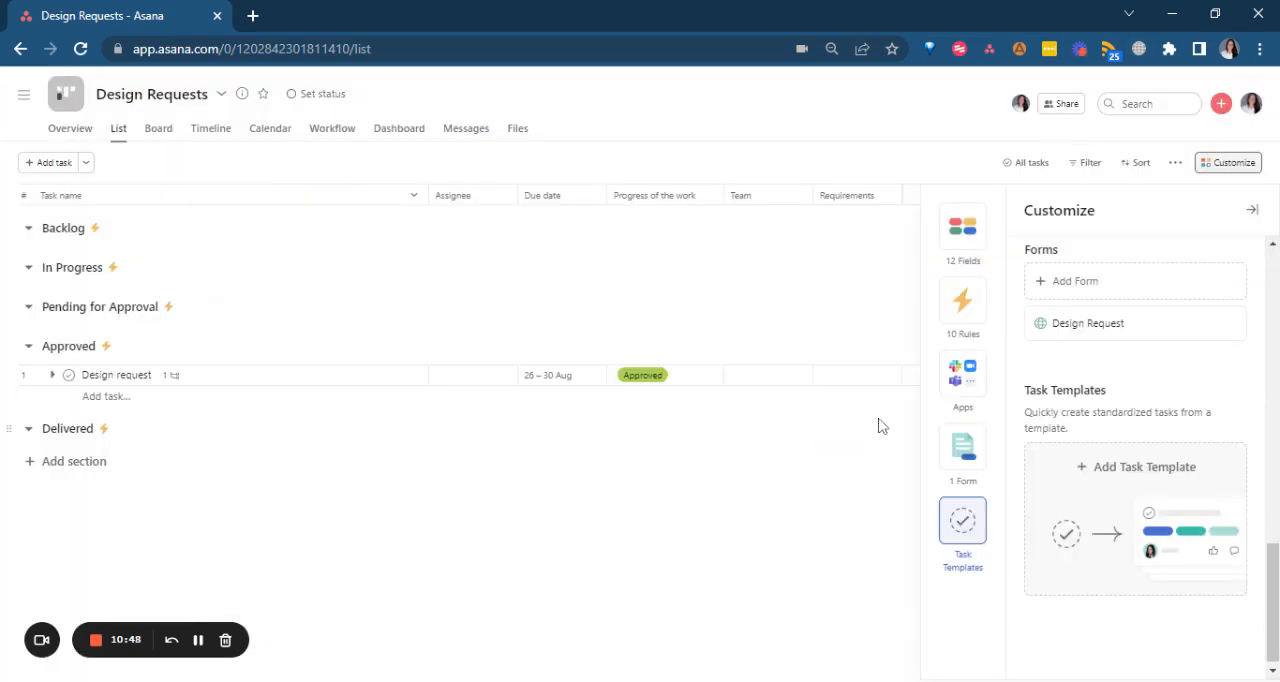
Examine the sharing options of the Design Request form, including its access level, link and embed code.
{"action": "left_click", "coordinate": [1141, 325]}
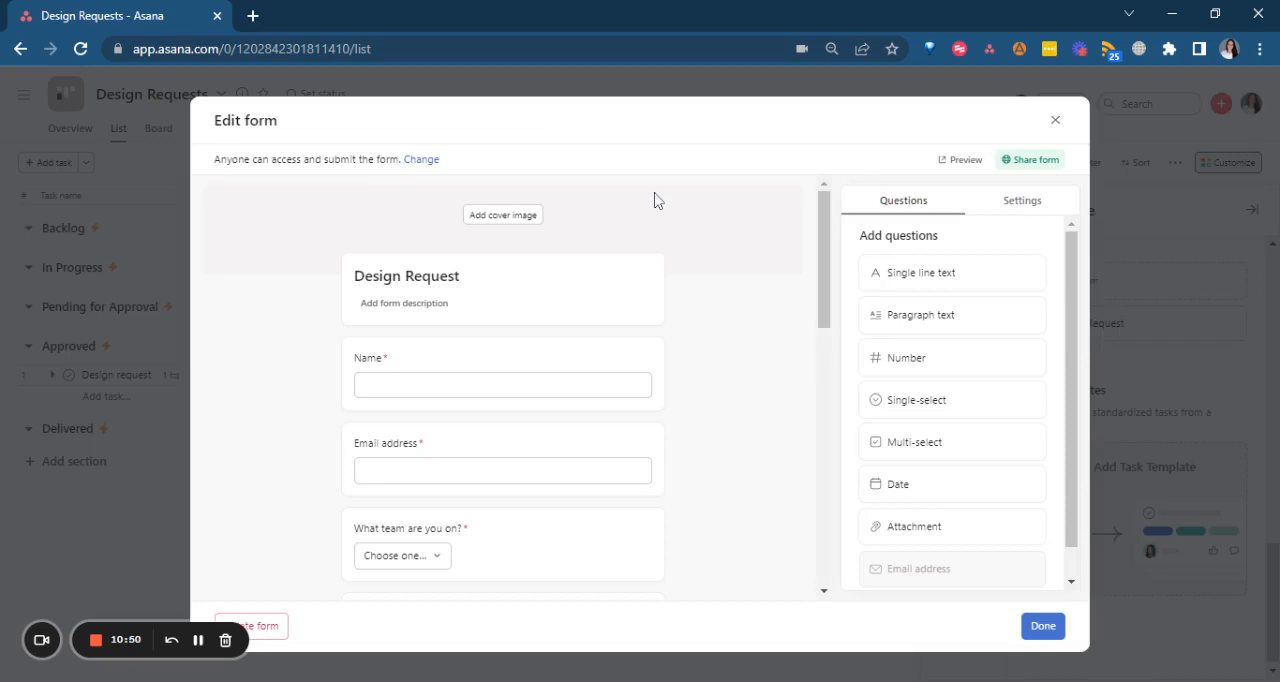
{"action": "left_click", "coordinate": [1020, 162]}
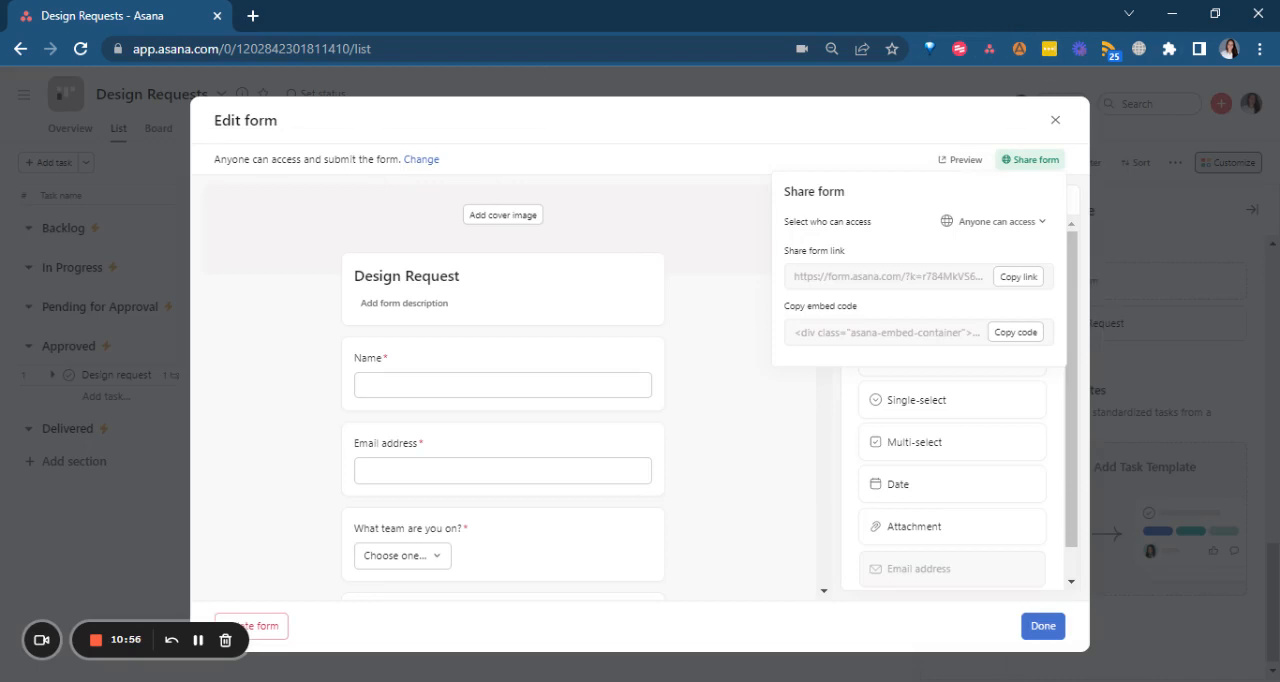
{"action": "left_click", "coordinate": [1055, 121]}
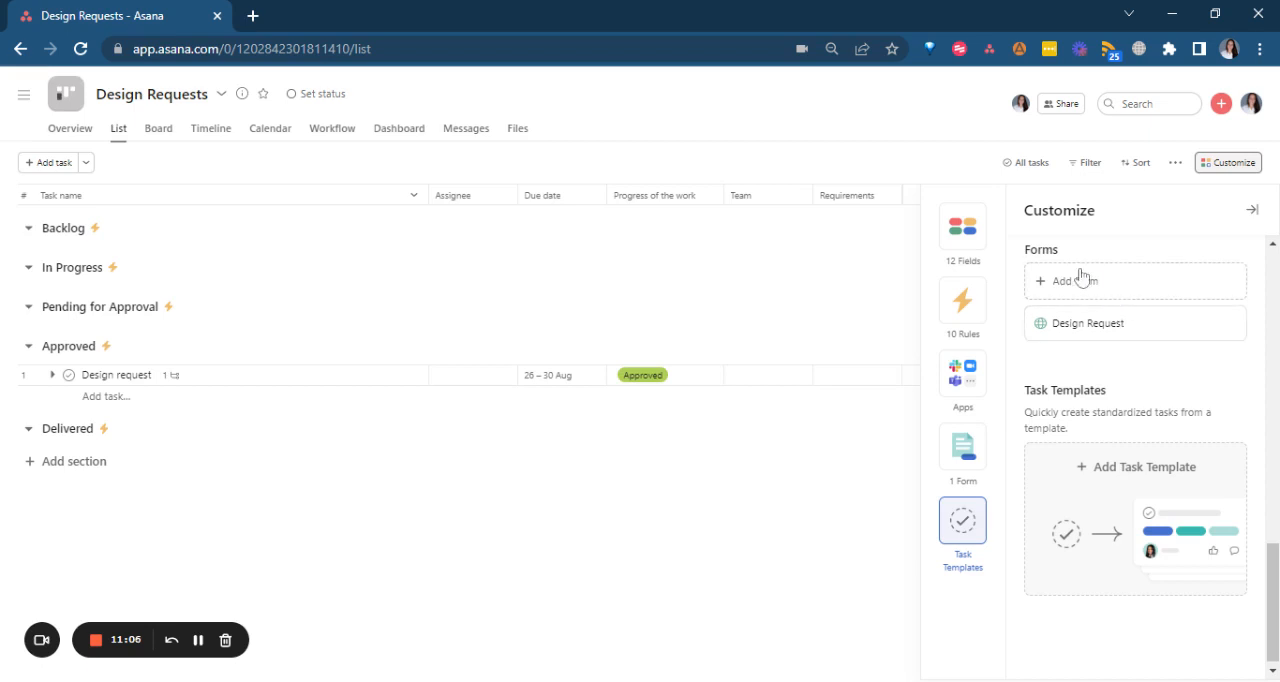
Open the Design Request form for editing and examine its title, description field and questions.
{"action": "left_click", "coordinate": [198, 640]}
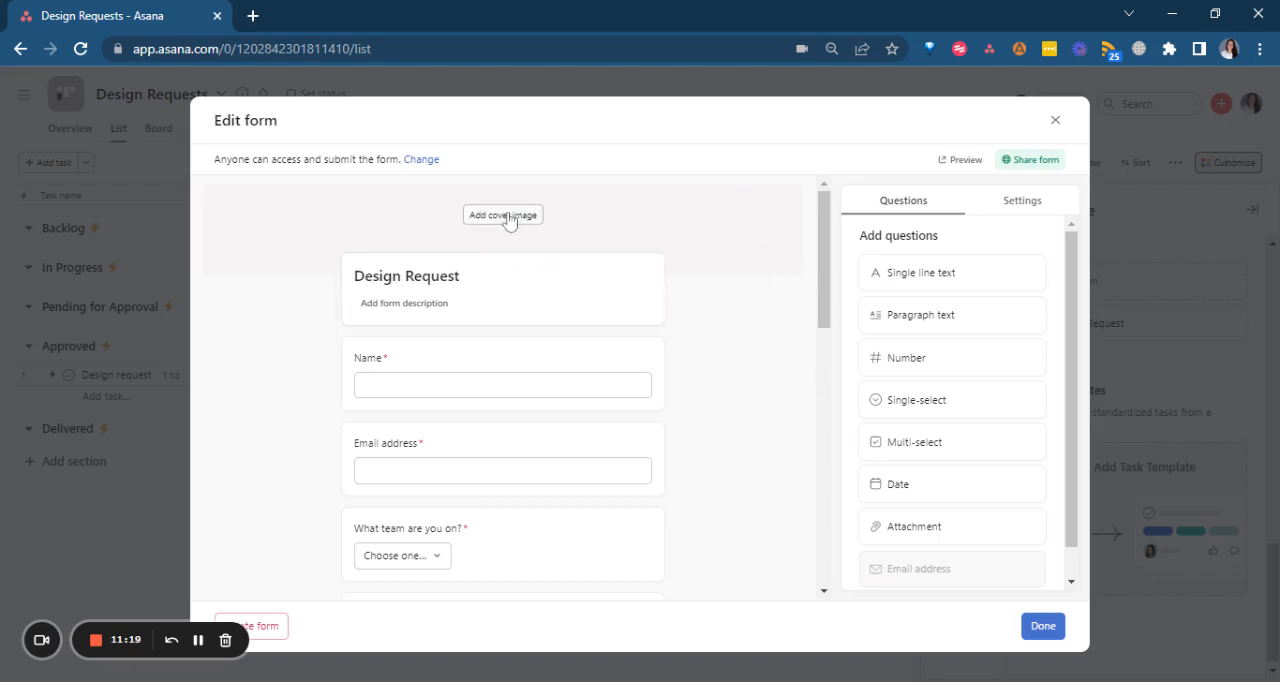
{"action": "left_click", "coordinate": [376, 306]}
{"action": "left_click", "coordinate": [317, 334]}
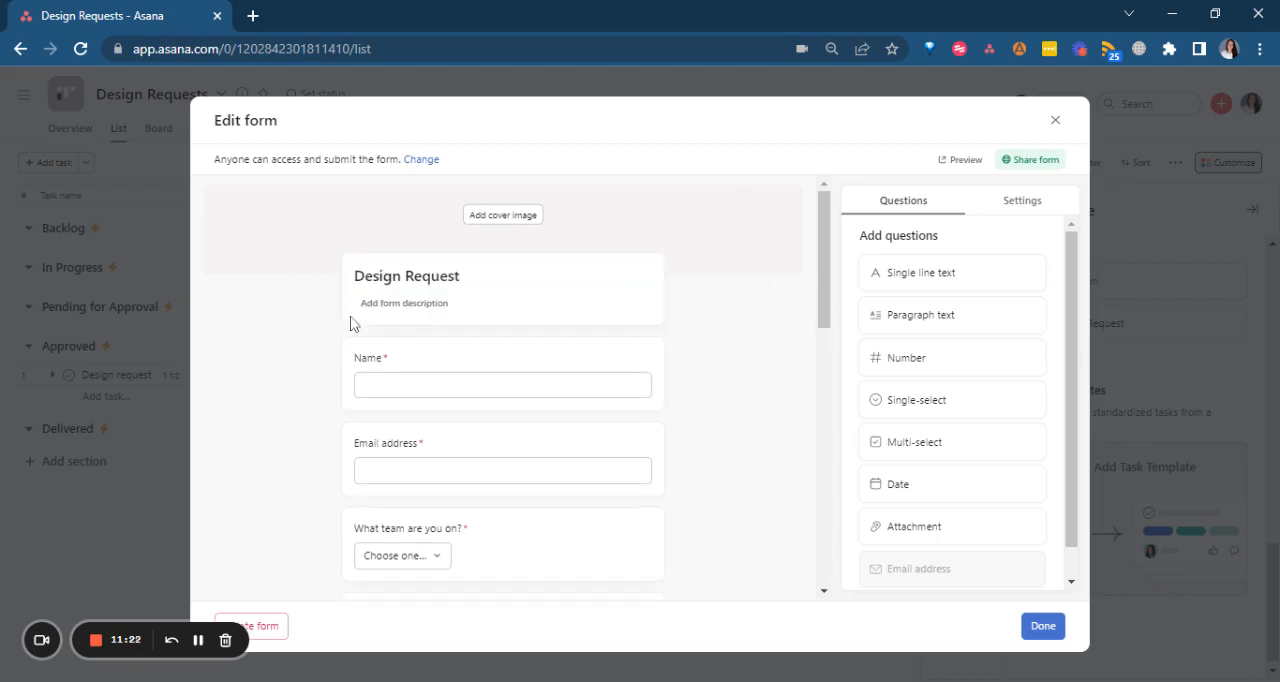
{"action": "left_click", "coordinate": [407, 308]}
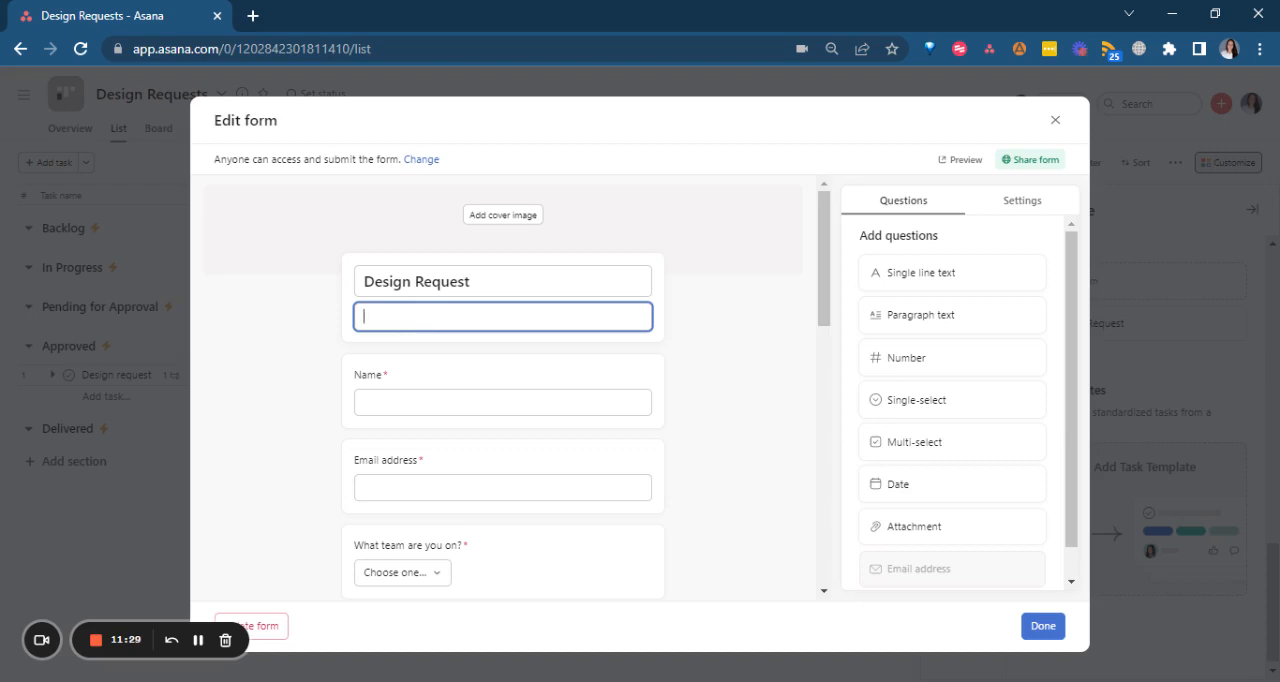
{"action": "scroll", "coordinate": [436, 363], "scroll_direction": "down", "scroll_amount": 2}
{"action": "scroll", "coordinate": [460, 378], "scroll_direction": "up", "scroll_amount": 2}
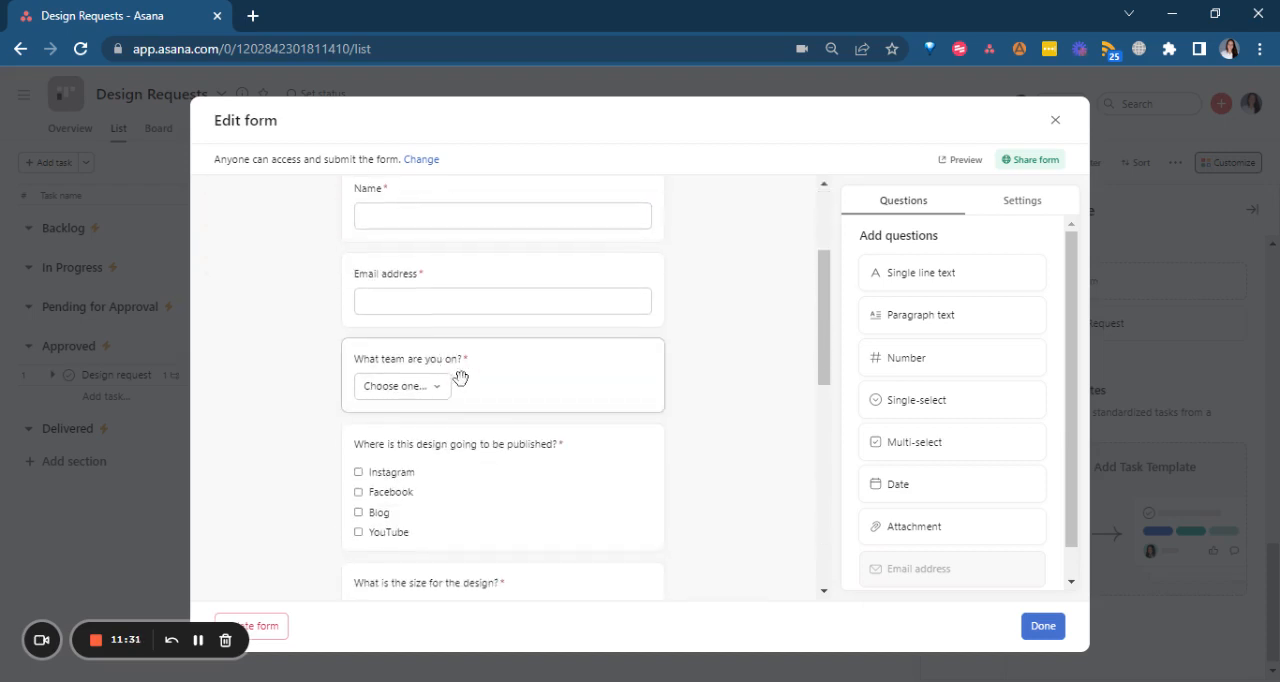
{"action": "key", "text": "shift+Tab"}
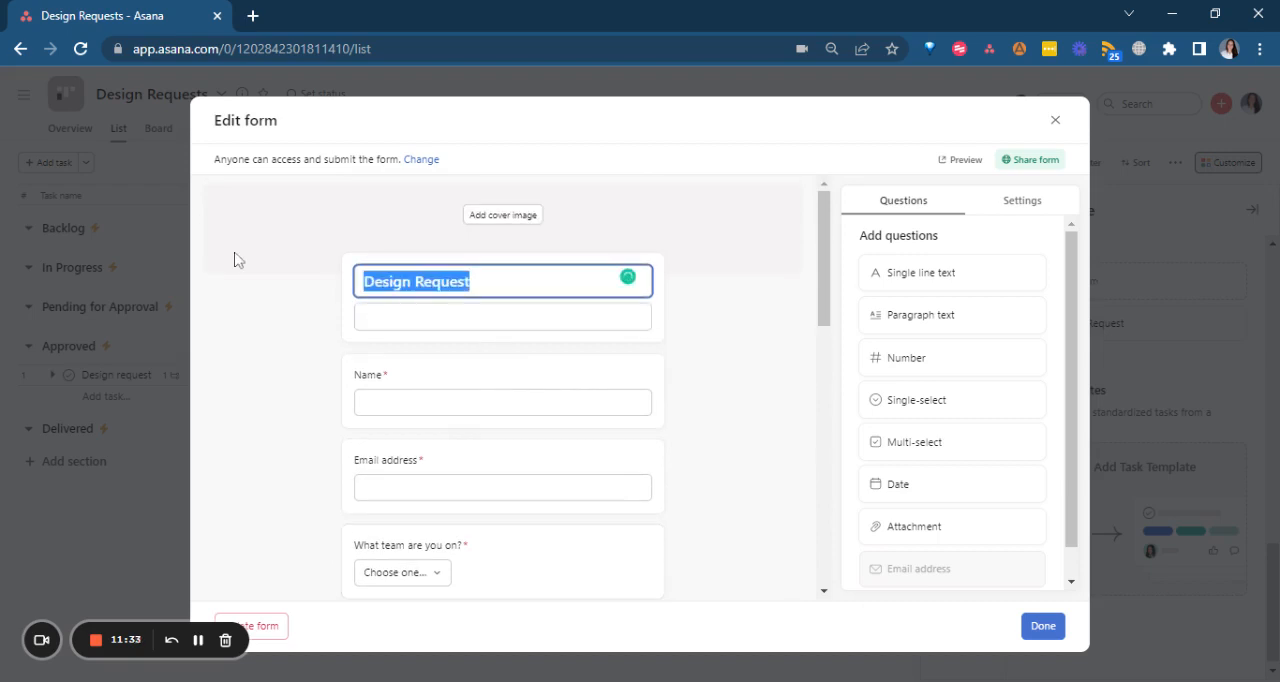
Turn on the "Add another submission" button in the Design Request form's settings.
{"action": "left_click", "coordinate": [1015, 212]}
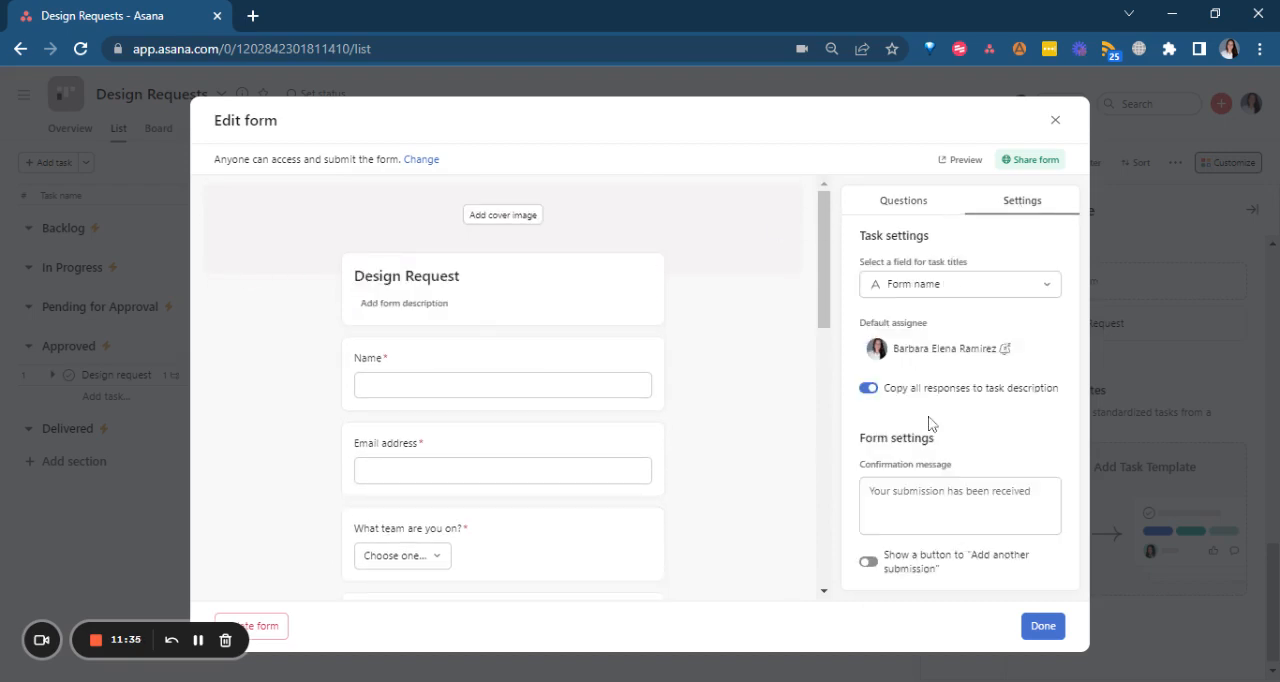
{"action": "left_click", "coordinate": [905, 512]}
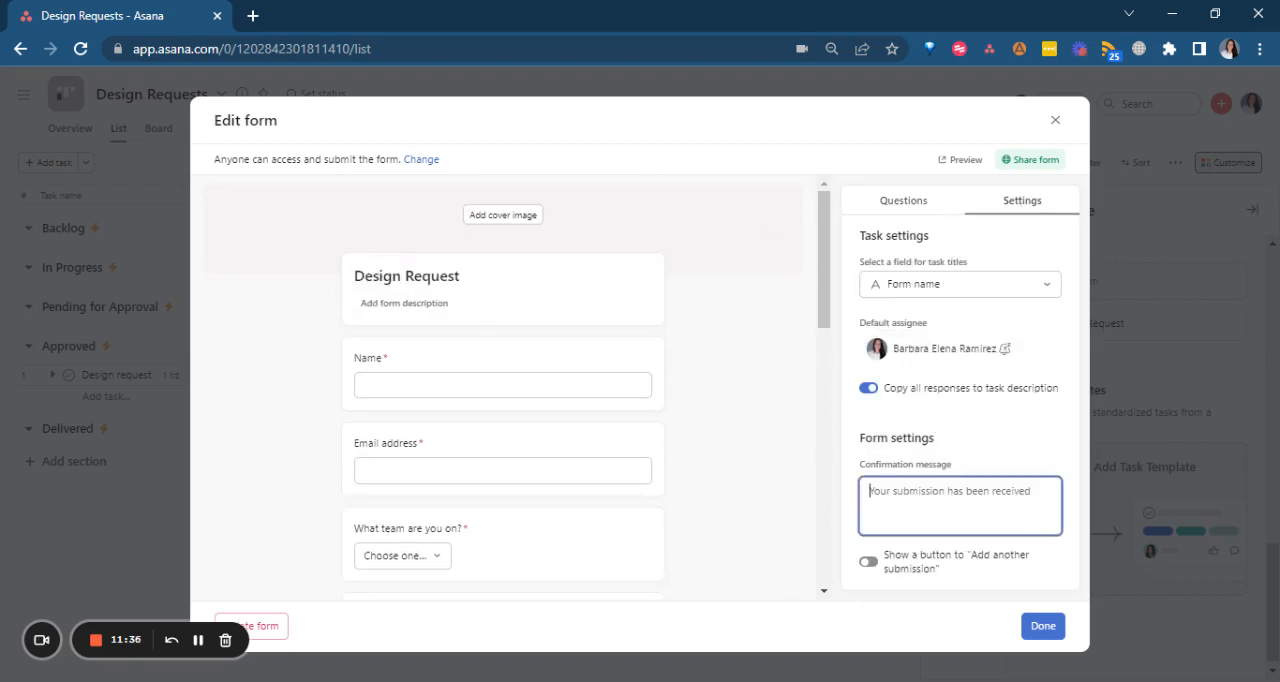
{"action": "left_click", "coordinate": [868, 564]}
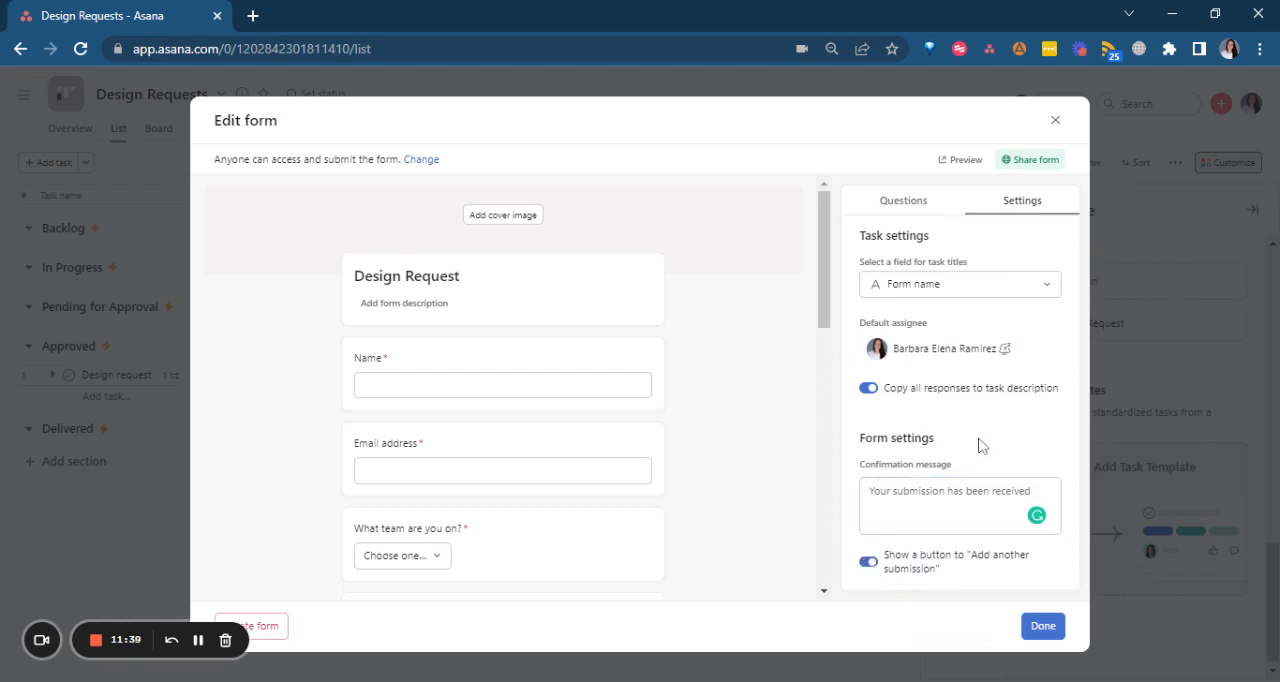
{"action": "left_click", "coordinate": [905, 495]}
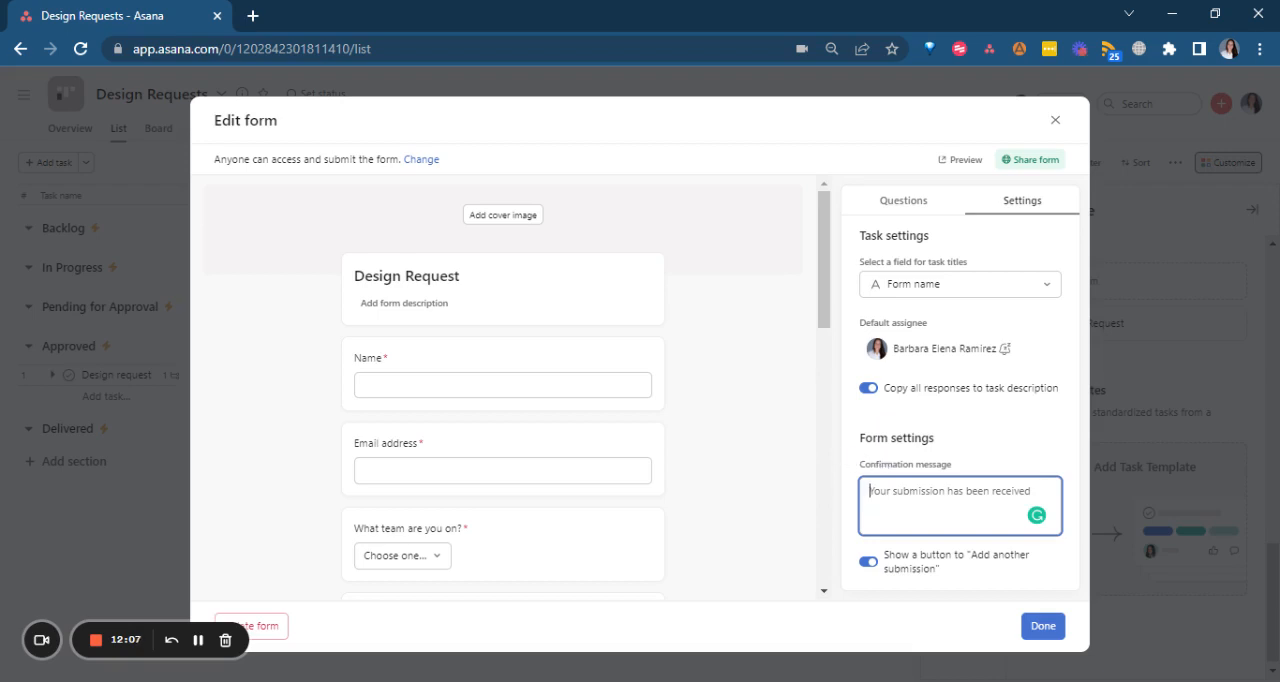
Look over the available question types and examine the options for who can access the form.
{"action": "left_click", "coordinate": [916, 210]}
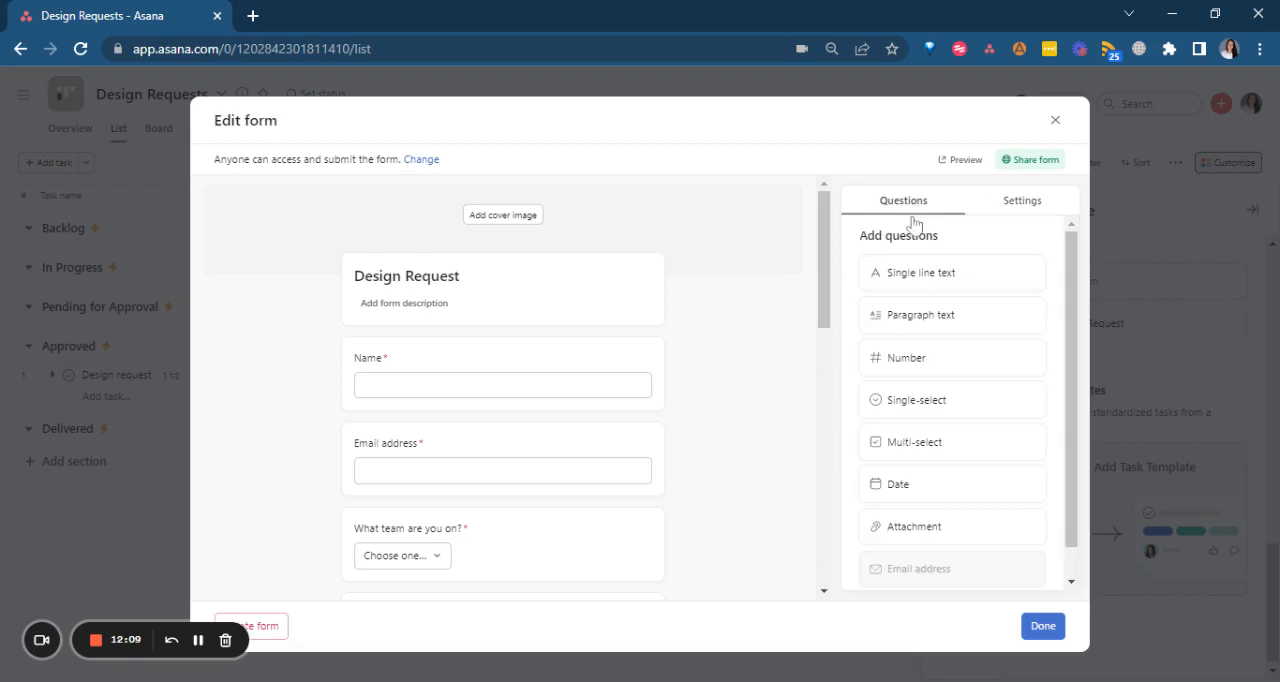
{"action": "scroll", "coordinate": [880, 408], "scroll_direction": "down", "scroll_amount": 1}
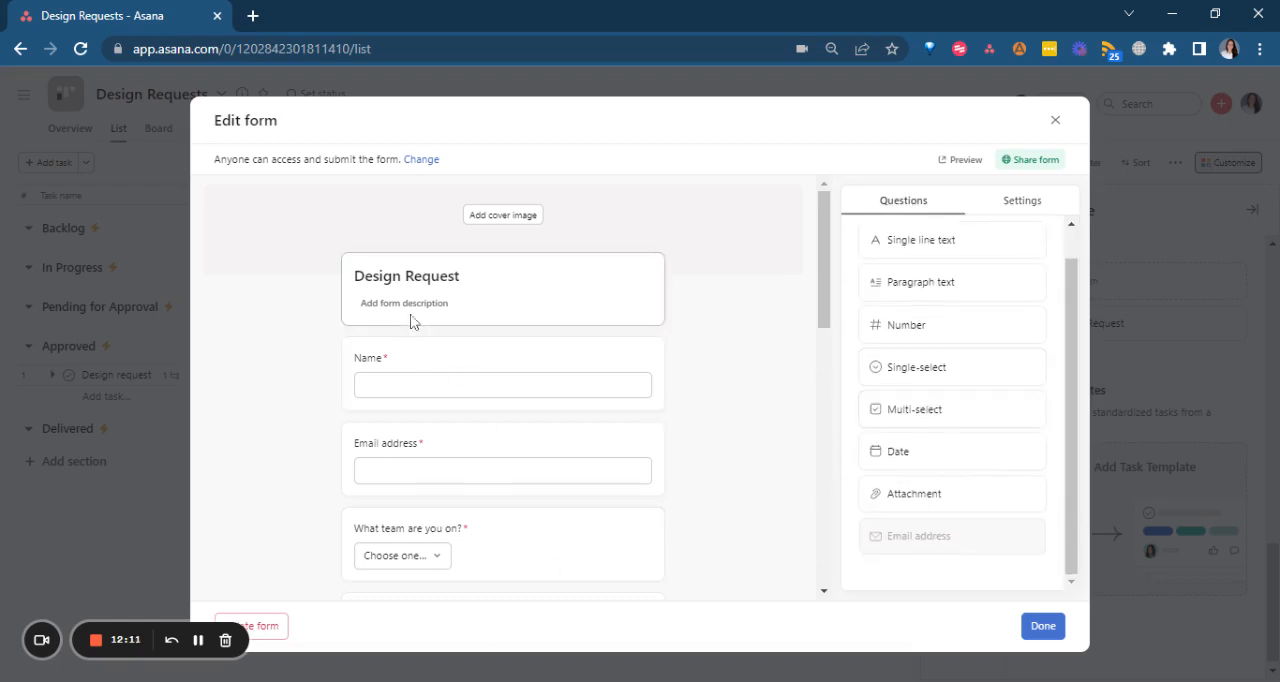
{"action": "left_click", "coordinate": [1022, 160]}
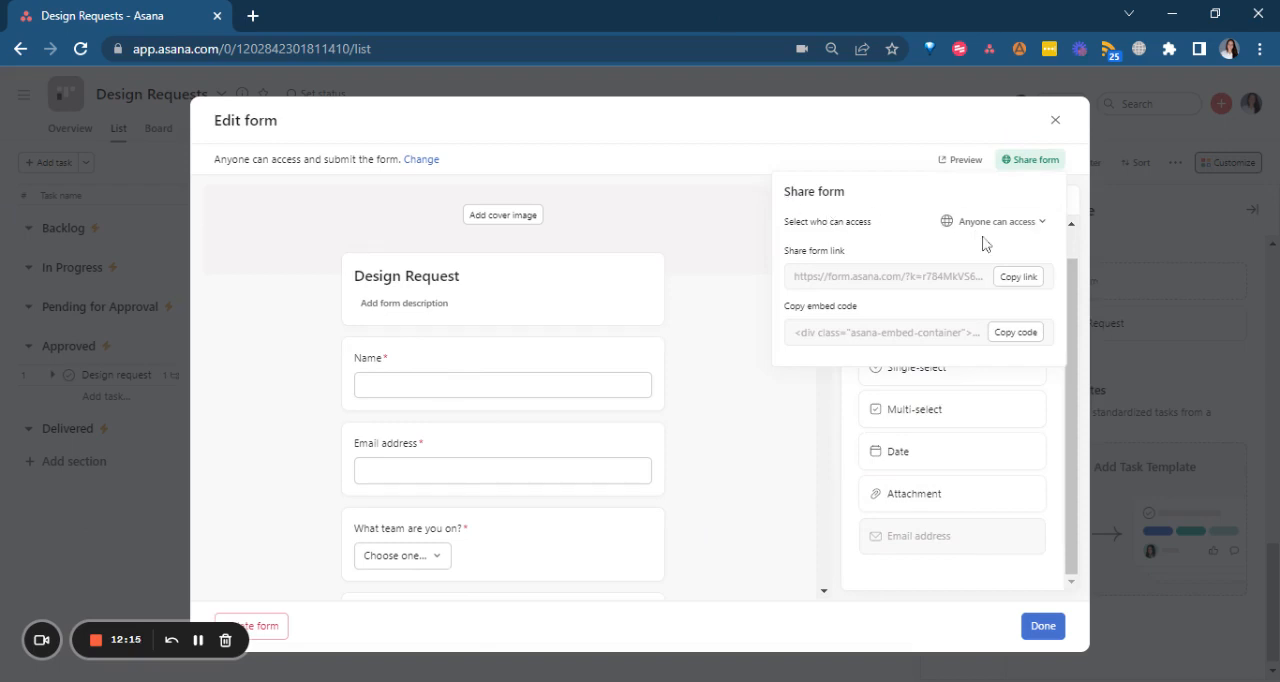
{"action": "left_click", "coordinate": [1018, 220]}
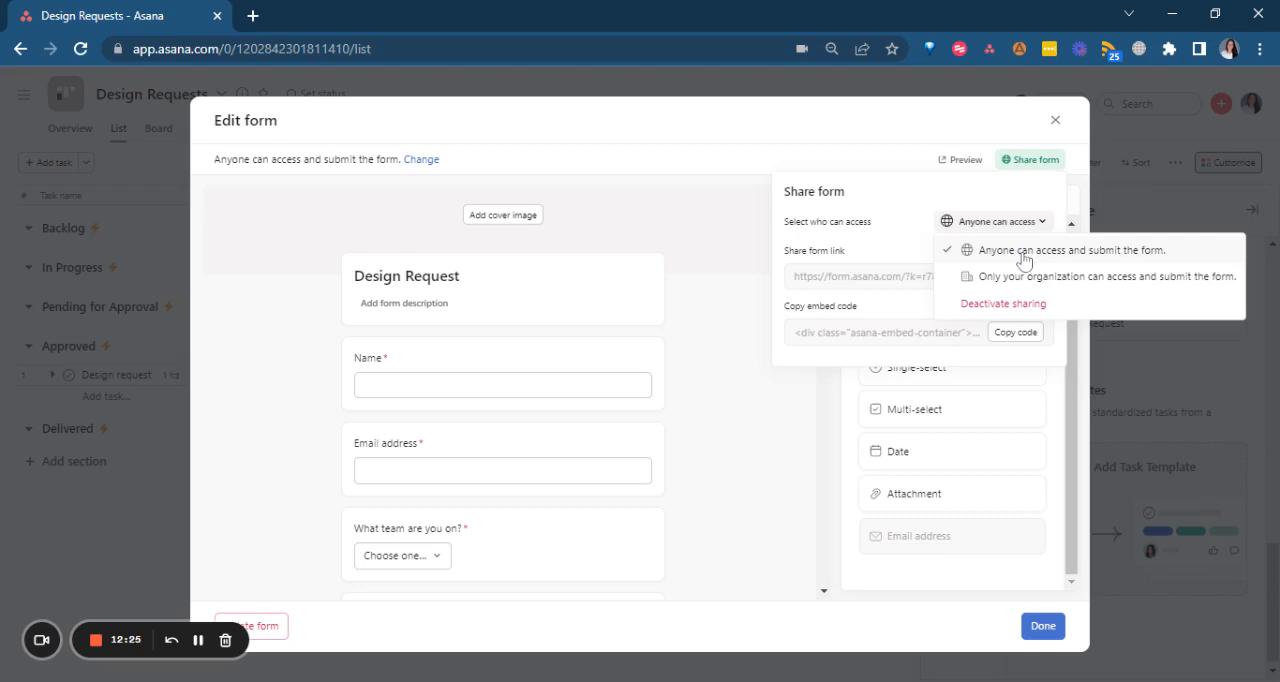
Open a preview of the Design Request form and copy the form's share link and embed code.
{"action": "left_click", "coordinate": [978, 162]}
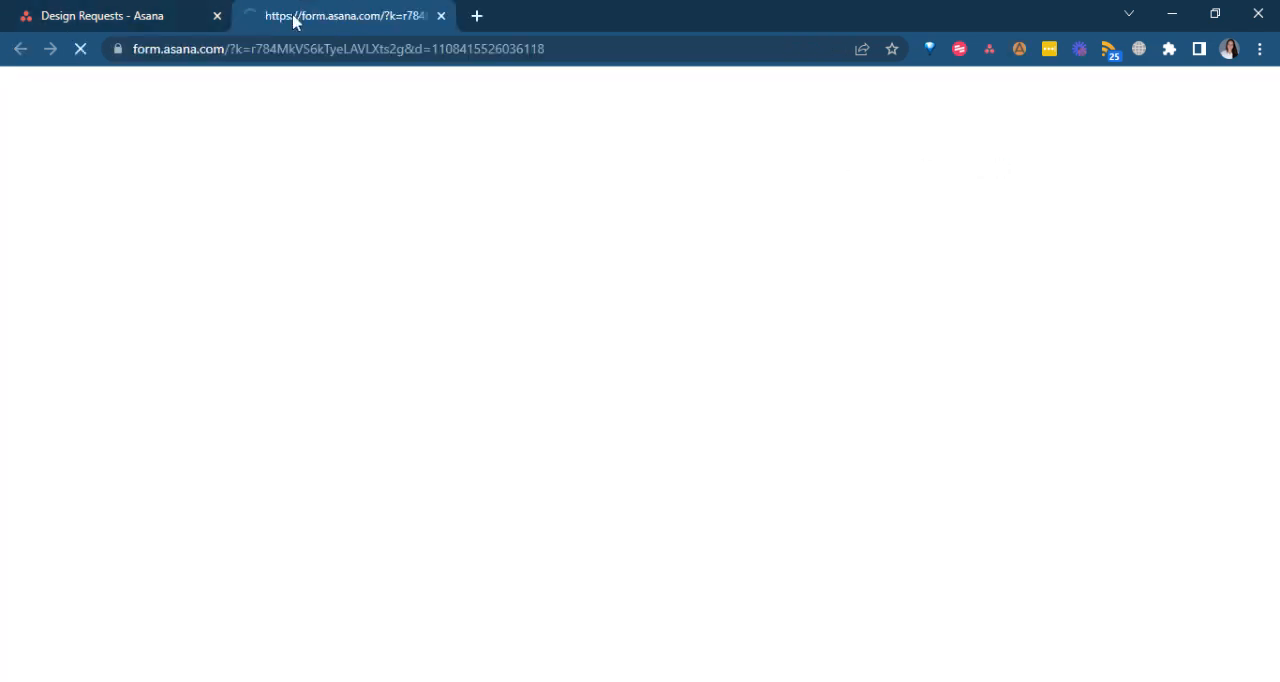
{"action": "left_click", "coordinate": [113, 10]}
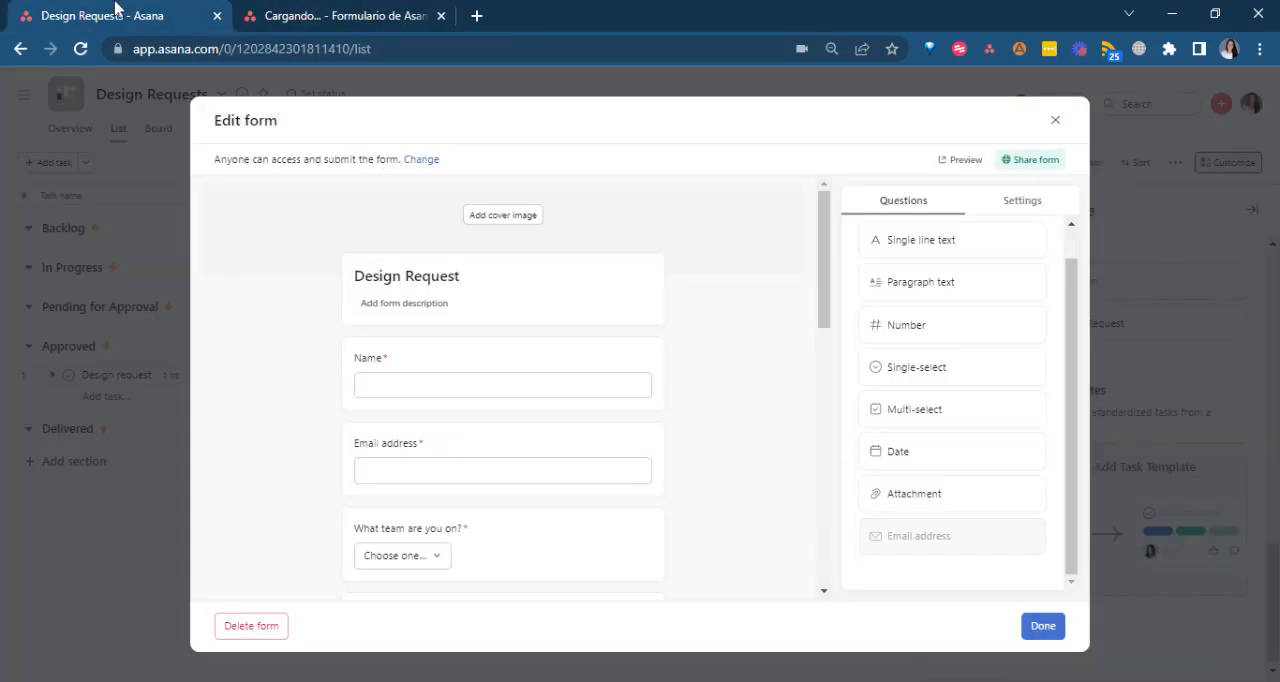
{"action": "left_click", "coordinate": [1027, 164]}
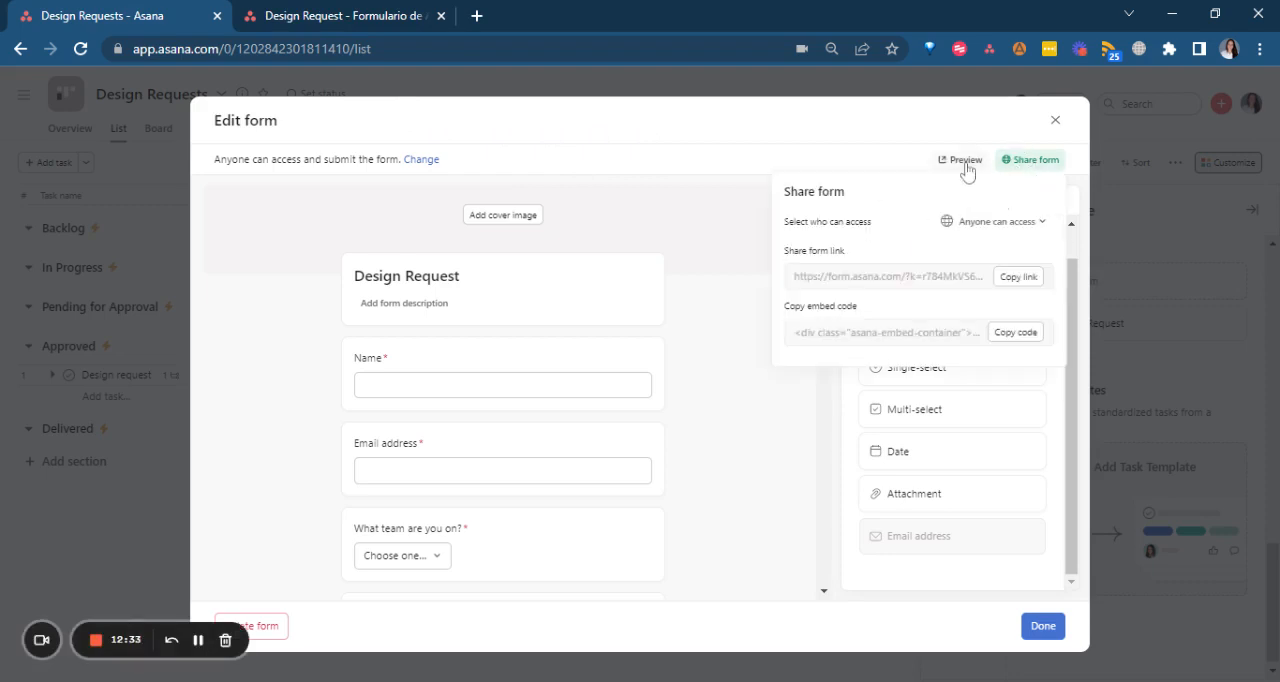
{"action": "left_click", "coordinate": [1008, 280]}
{"action": "left_click", "coordinate": [1014, 338]}
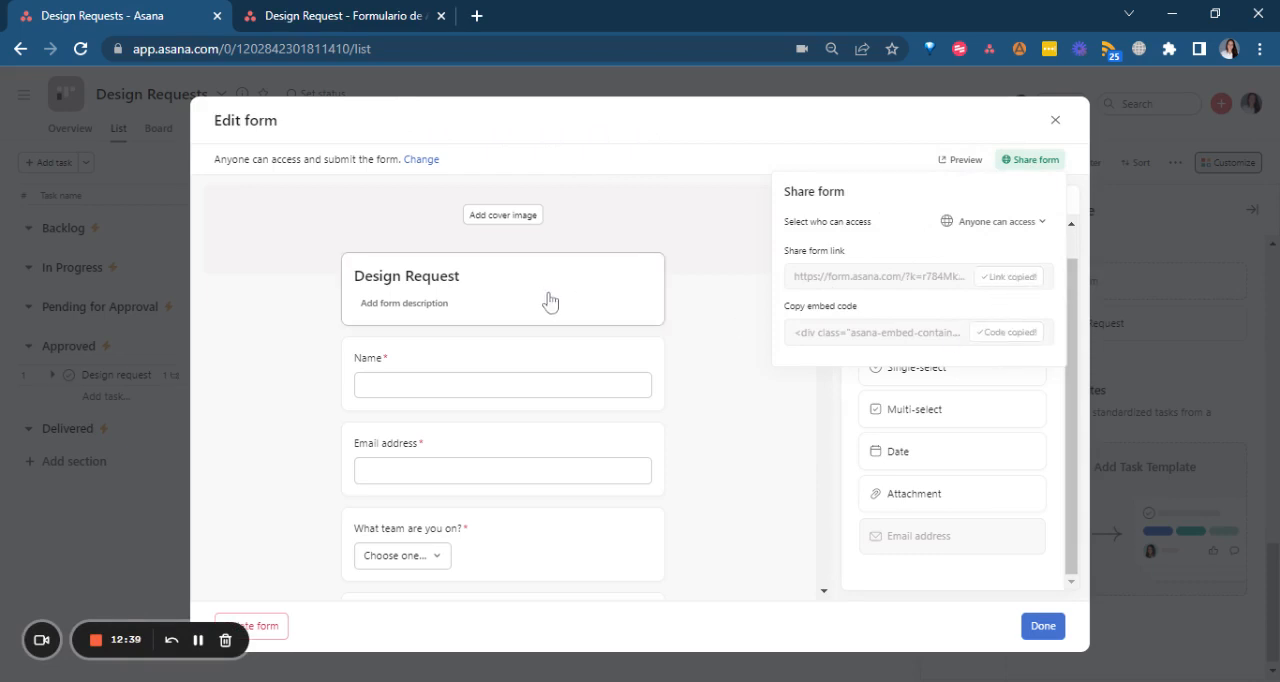
Review the Design Request form's questions in its preview, and return to the project to close the form editor.
{"action": "left_click", "coordinate": [395, 10]}
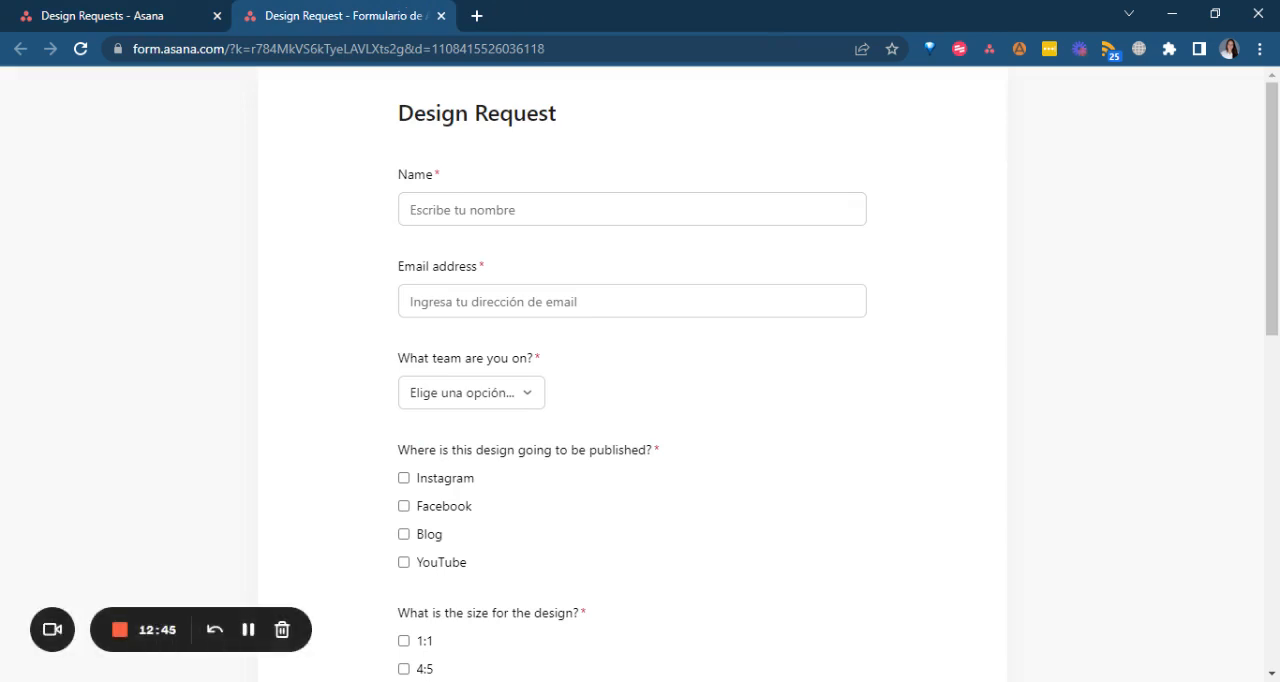
{"action": "scroll", "coordinate": [386, 335], "scroll_direction": "down", "scroll_amount": 8}
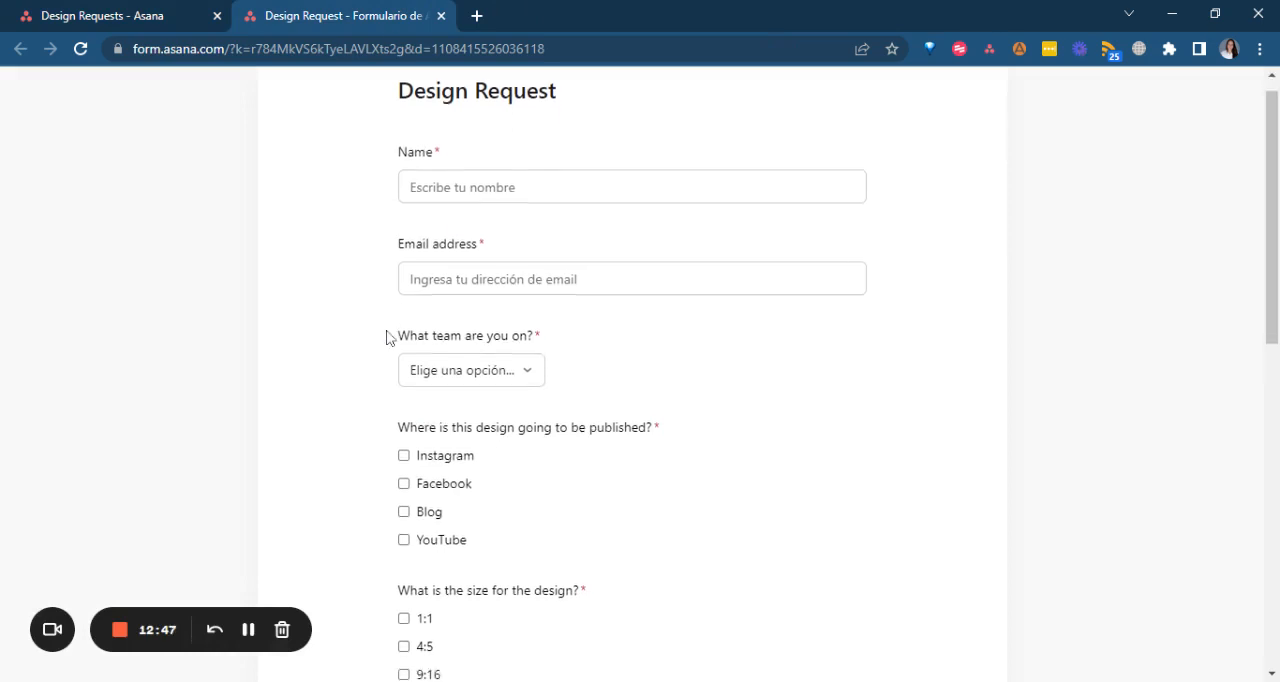
{"action": "scroll", "coordinate": [386, 337], "scroll_direction": "up", "scroll_amount": 10}
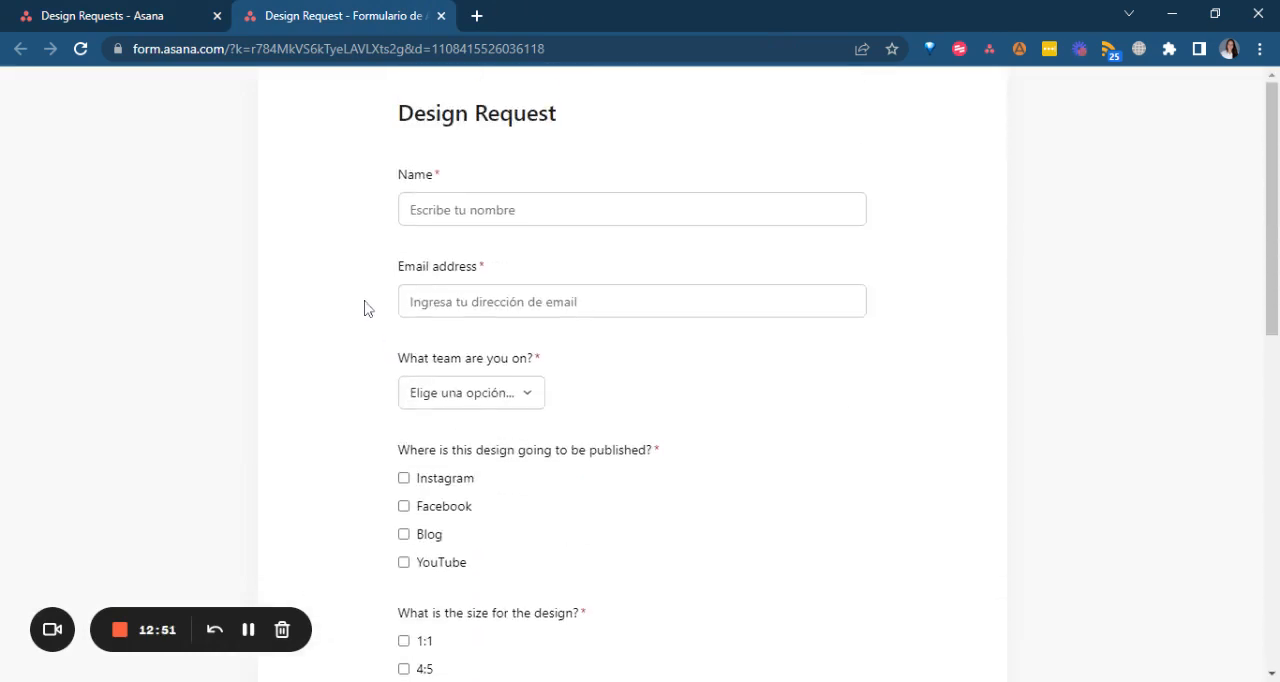
{"action": "left_click", "coordinate": [58, 13]}
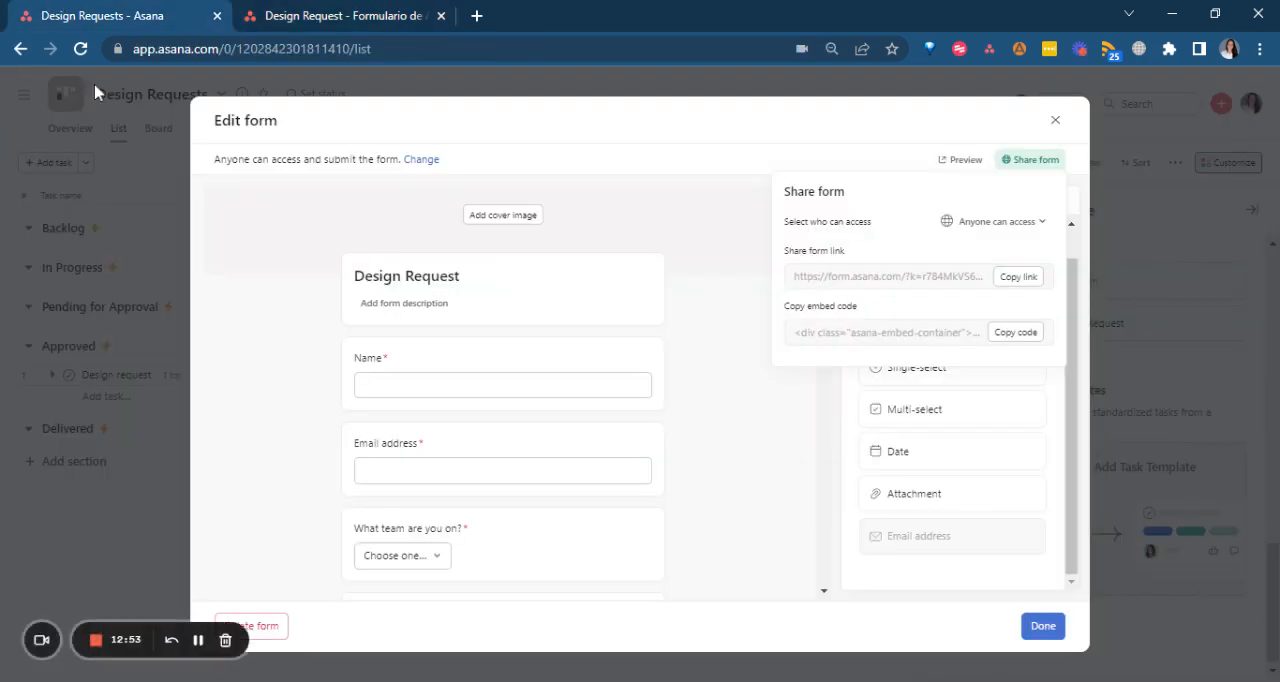
{"action": "left_click", "coordinate": [1055, 119]}
{"action": "left_click", "coordinate": [1055, 119]}
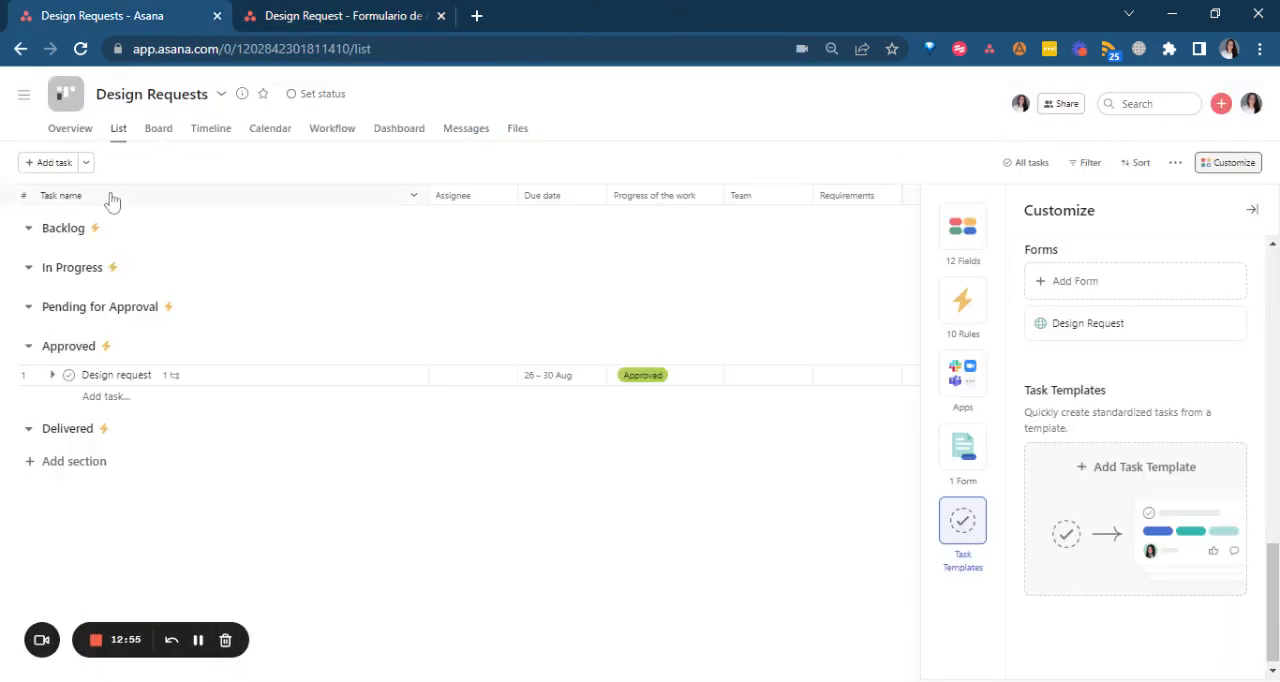